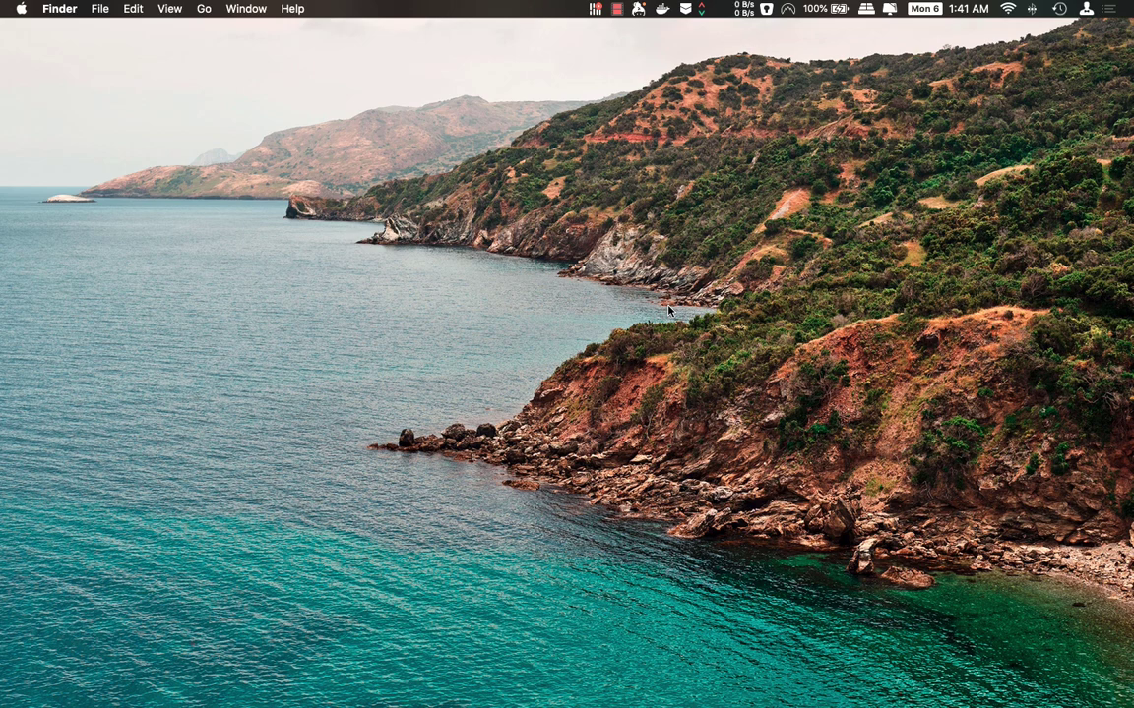
Switch to the browser showing Google Calendar and create a new calendar named Tutorial.
key(ctrl+Left)
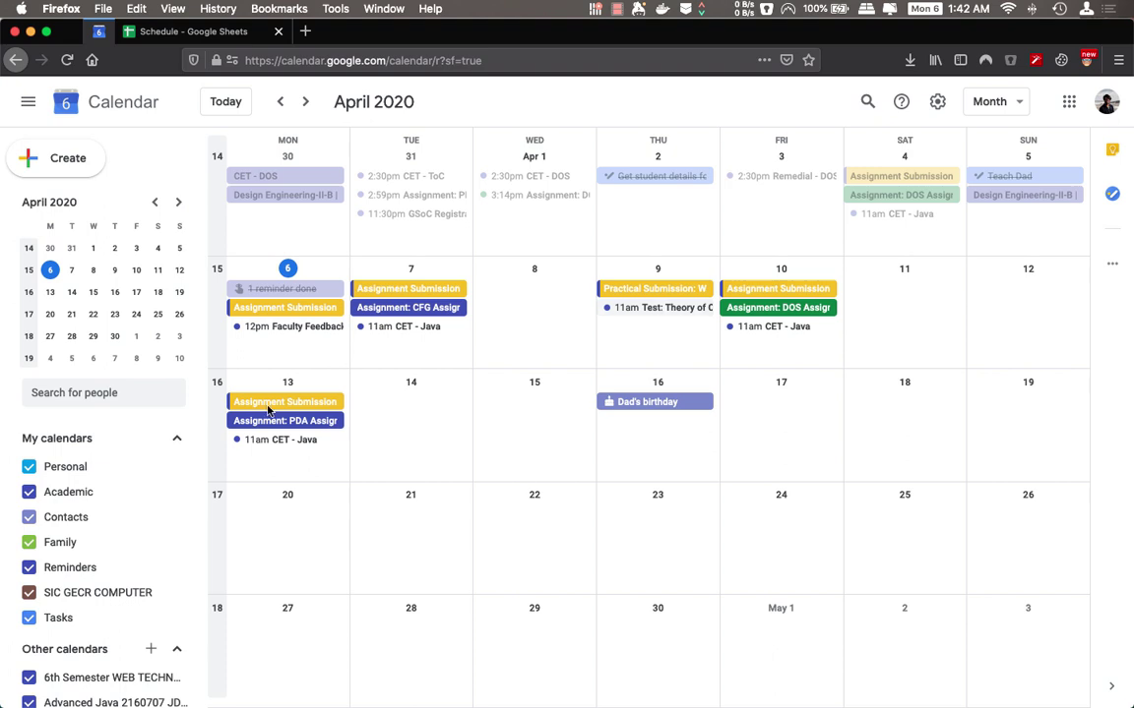
scroll(199, 492, down, 2)
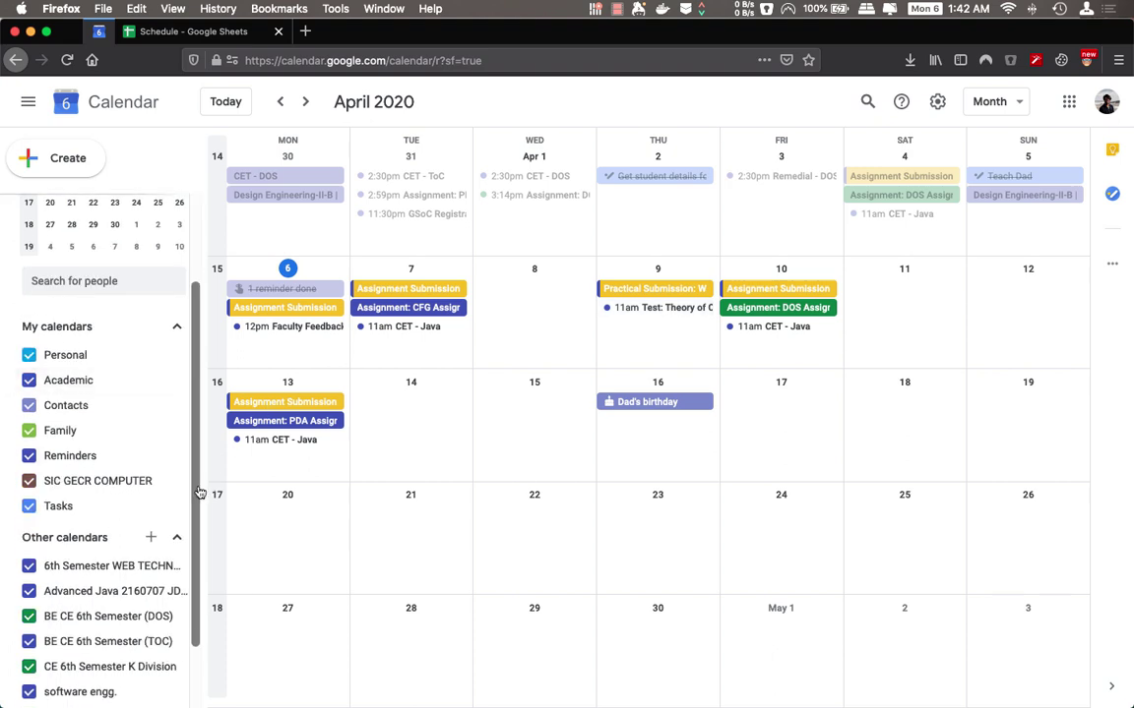
click(150, 537)
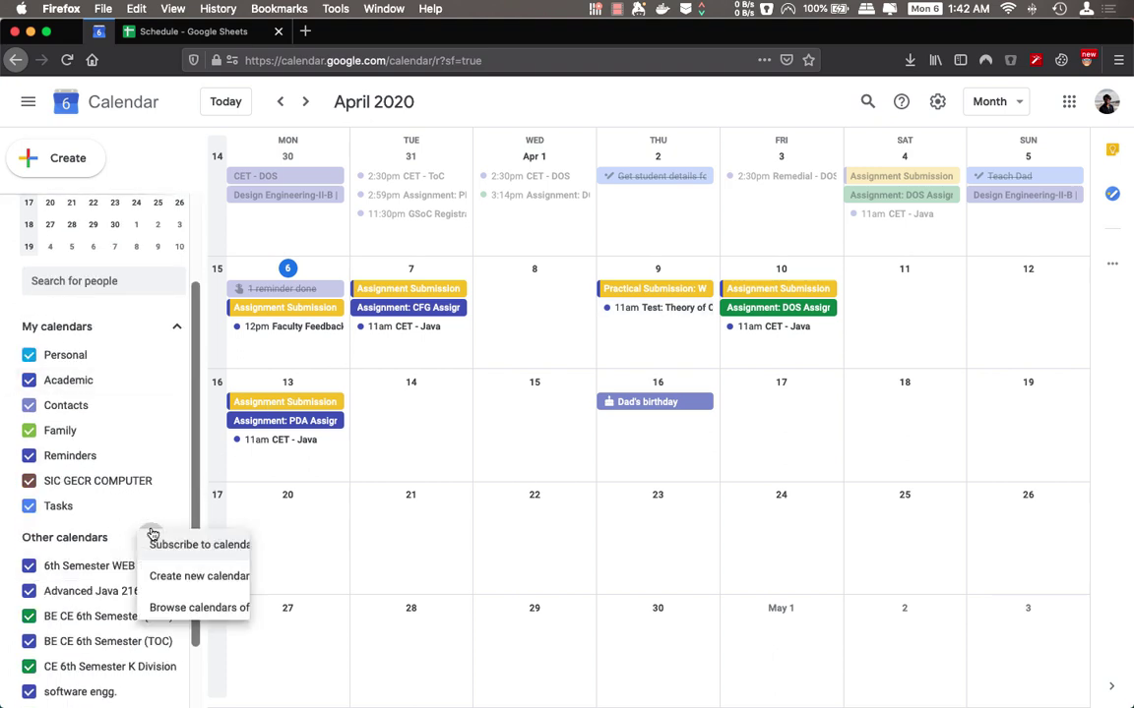
click(208, 578)
text(T)
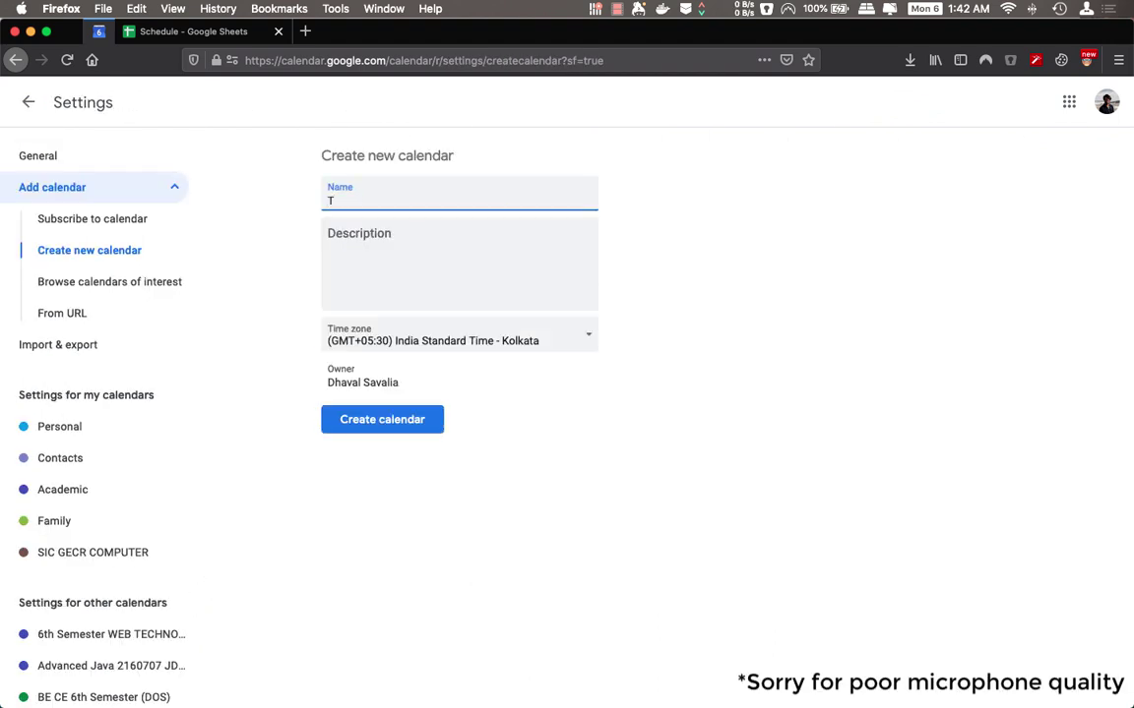
text(utorial)
click(438, 417)
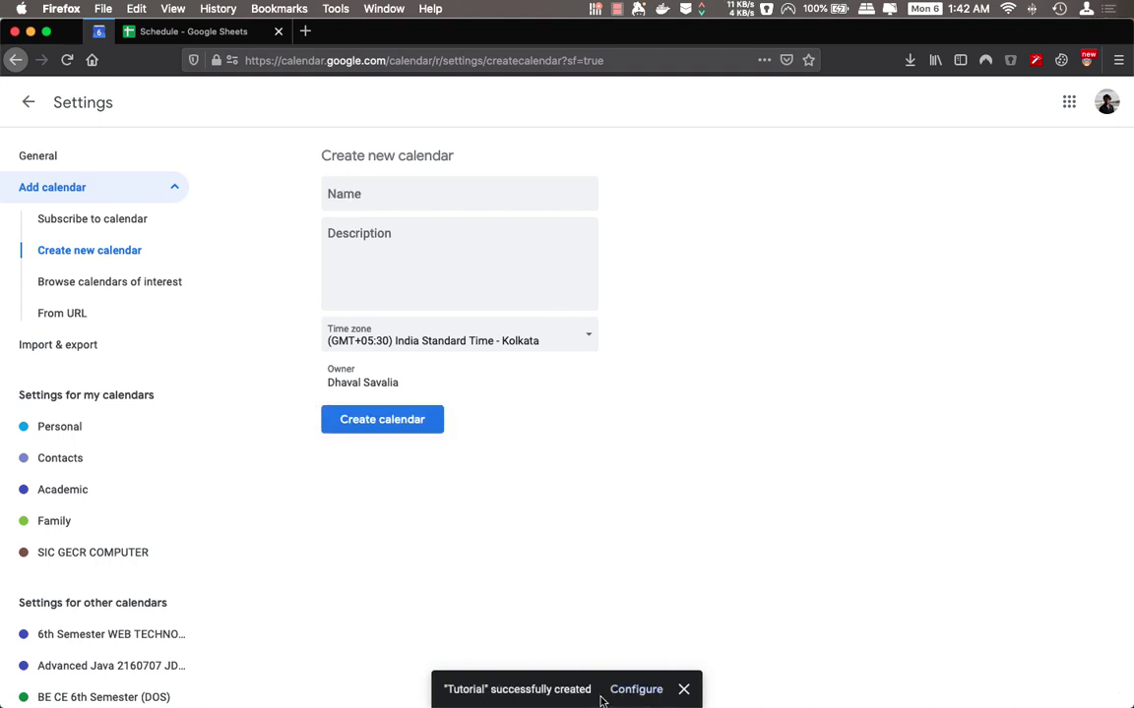
Configure the Tutorial calendar with a 10-minute event notification and an all-day event notification 1 day before at 9:00am.
click(633, 690)
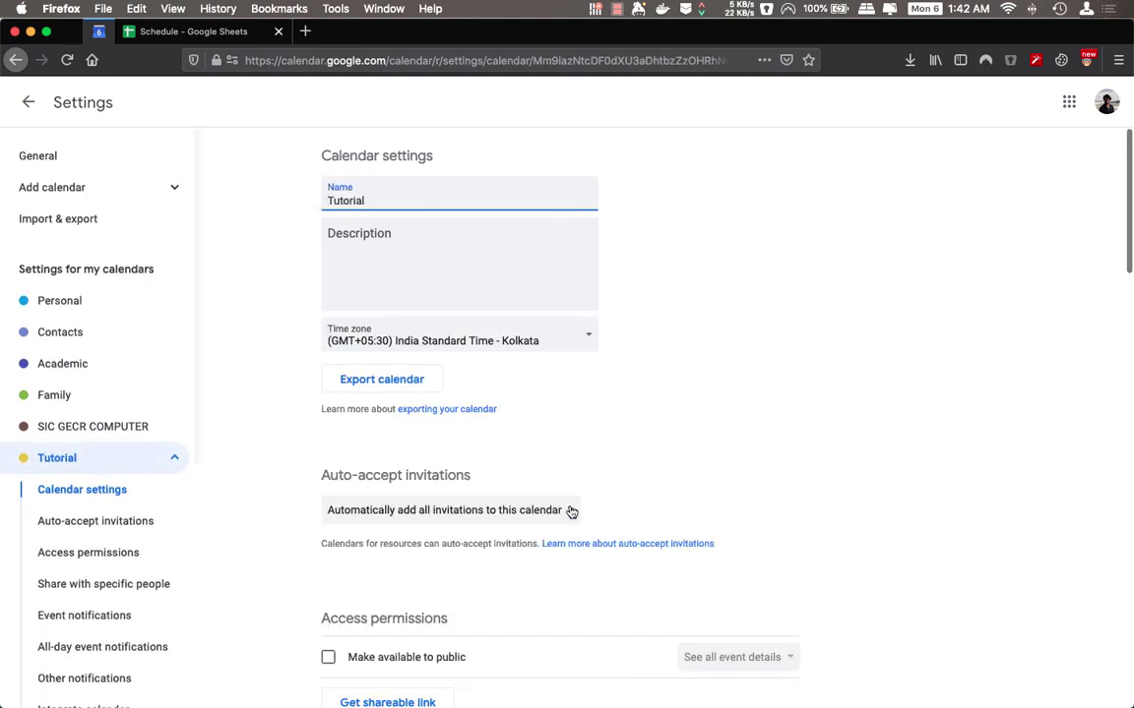
scroll(849, 458, down, 10)
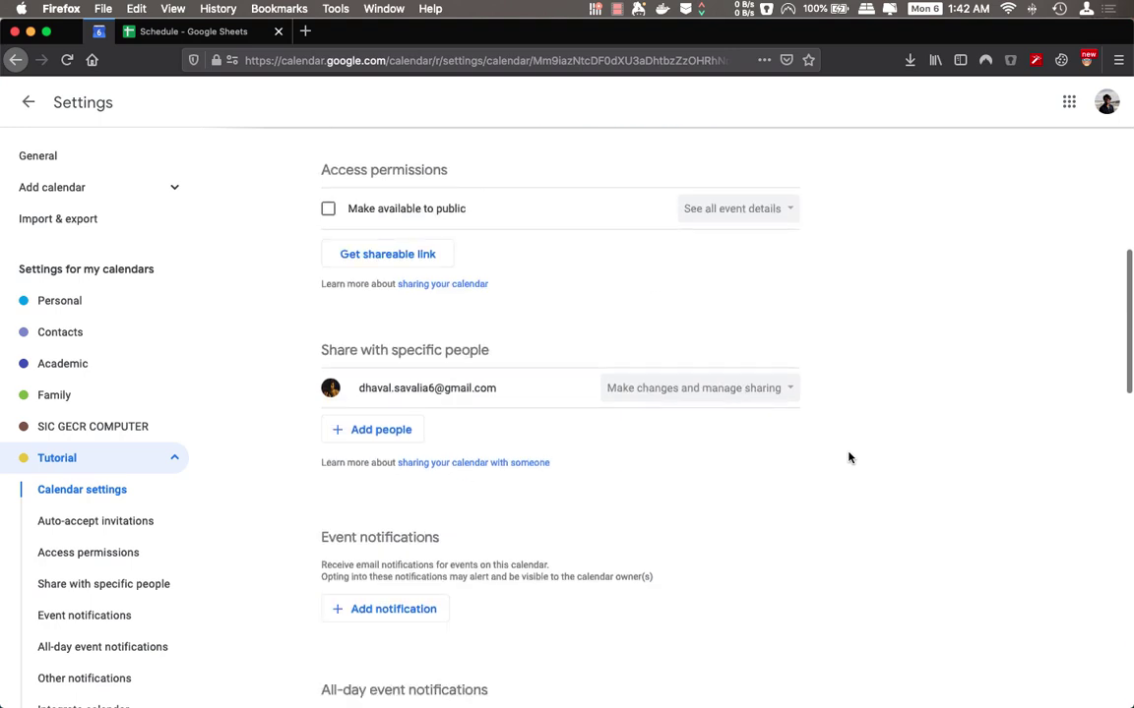
scroll(842, 454, down, 2)
click(398, 272)
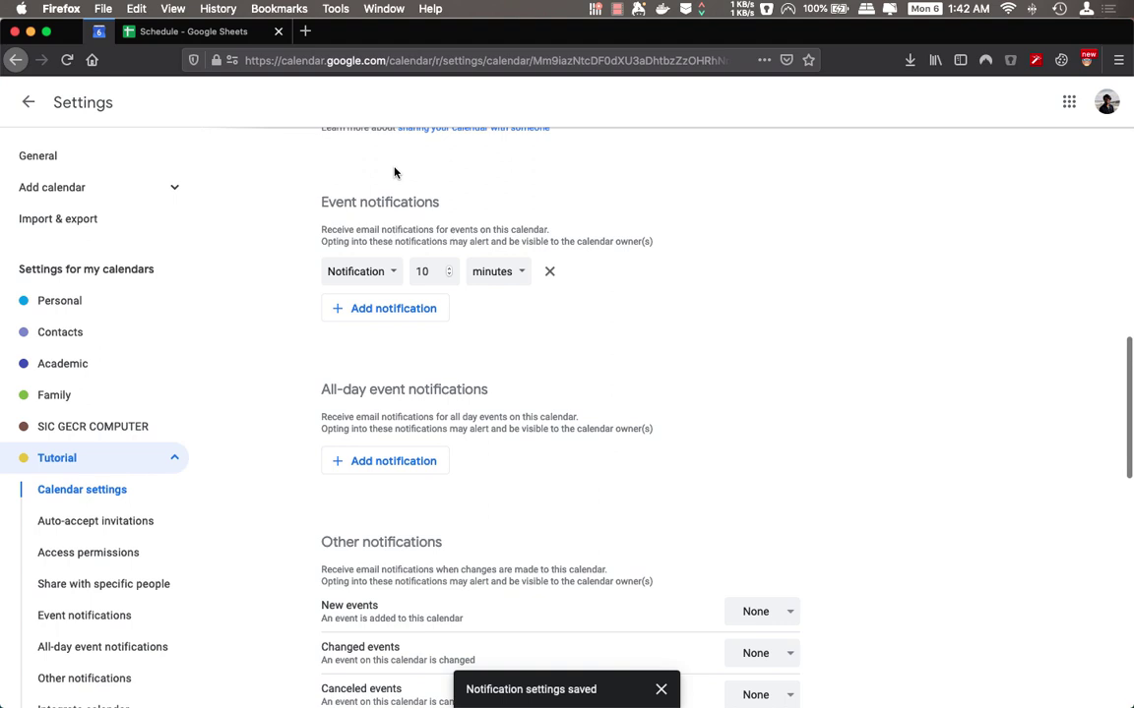
click(379, 461)
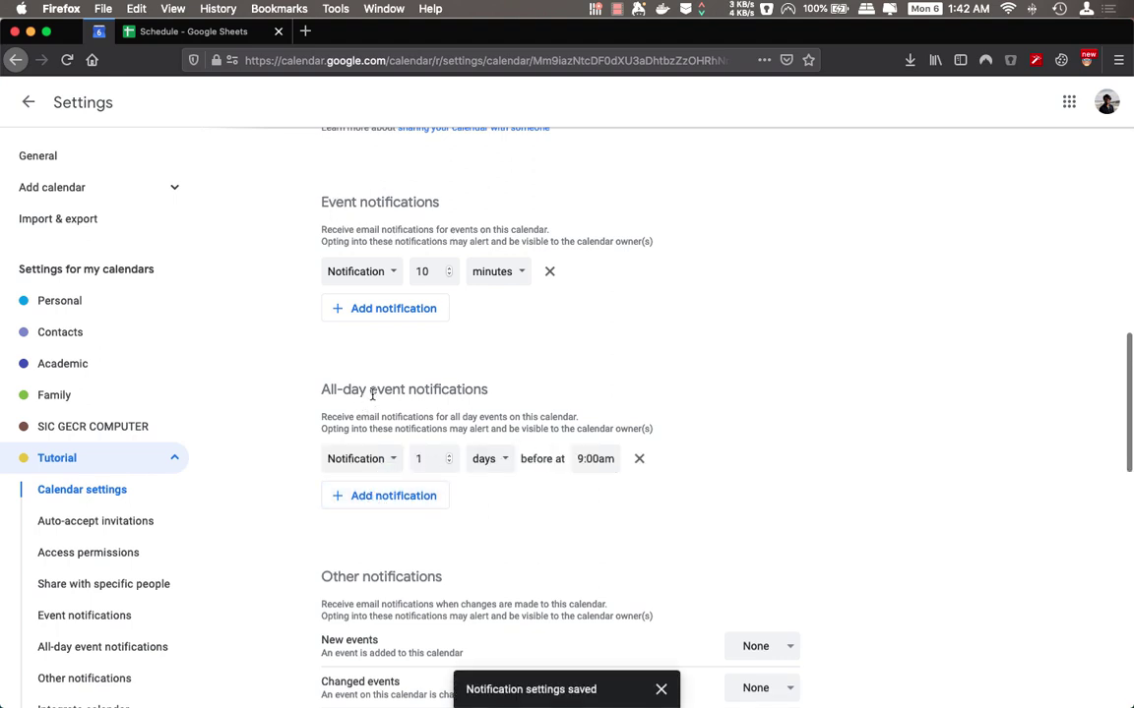
Leave the Tutorial calendar's settings and open the Schedule spreadsheet in Google Sheets.
scroll(563, 360, up, 5)
scroll(563, 360, up, 4)
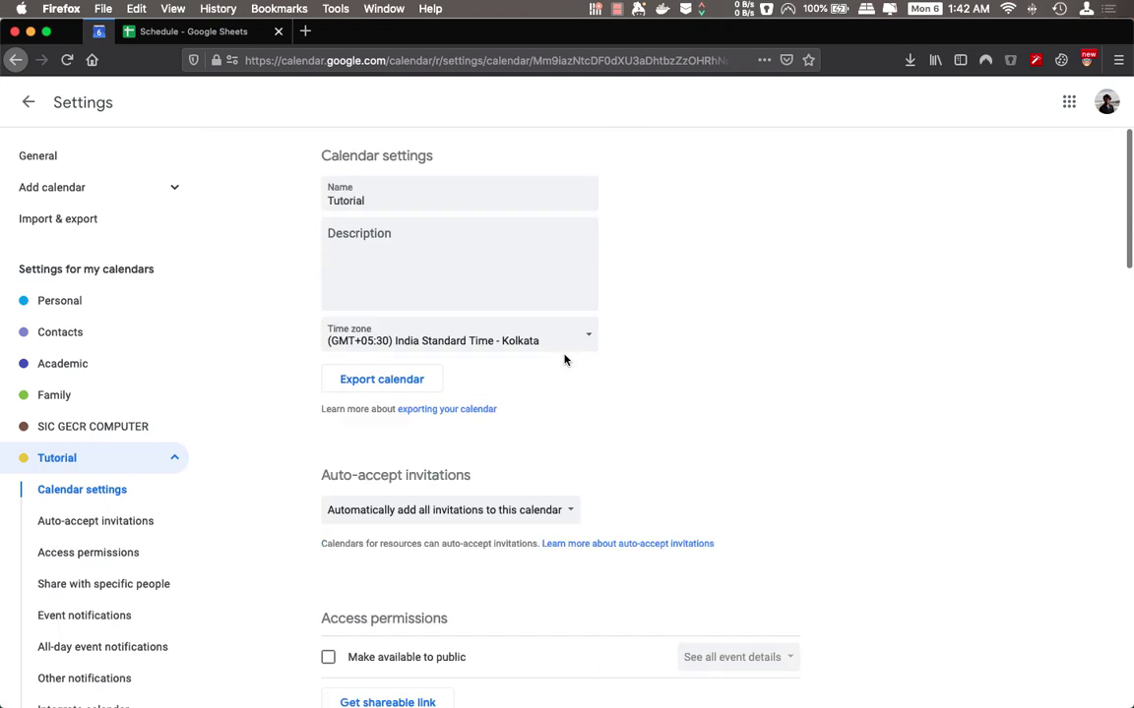
scroll(563, 359, down, 10)
scroll(394, 324, up, 10)
click(29, 157)
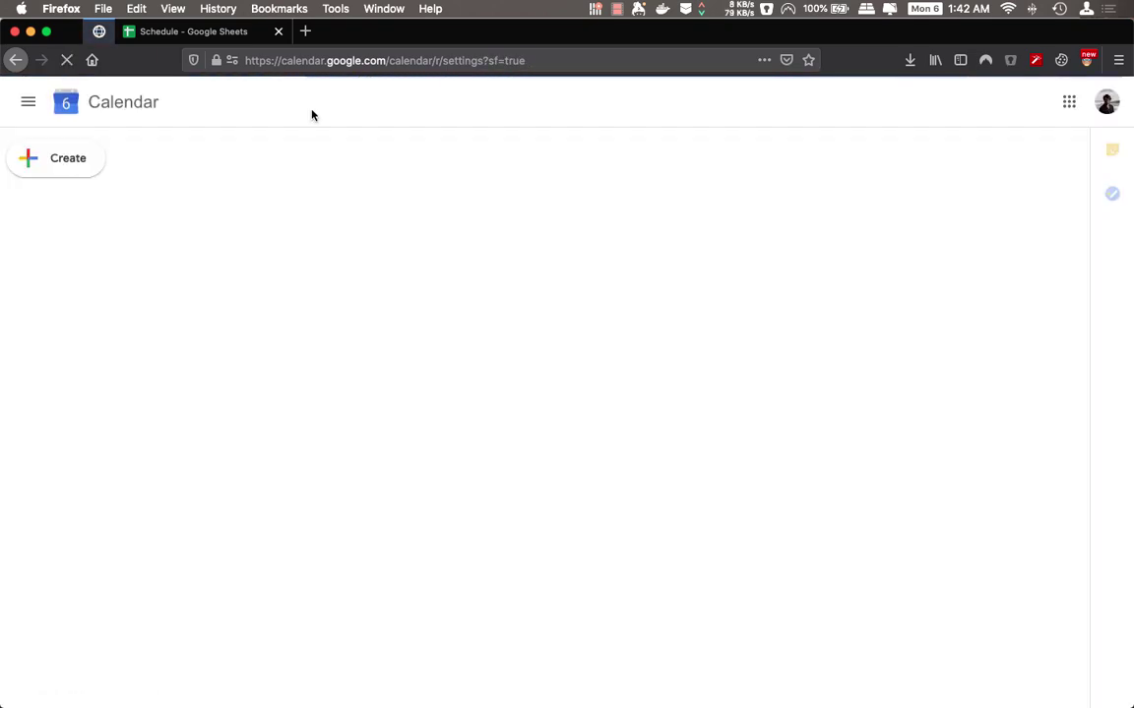
click(197, 32)
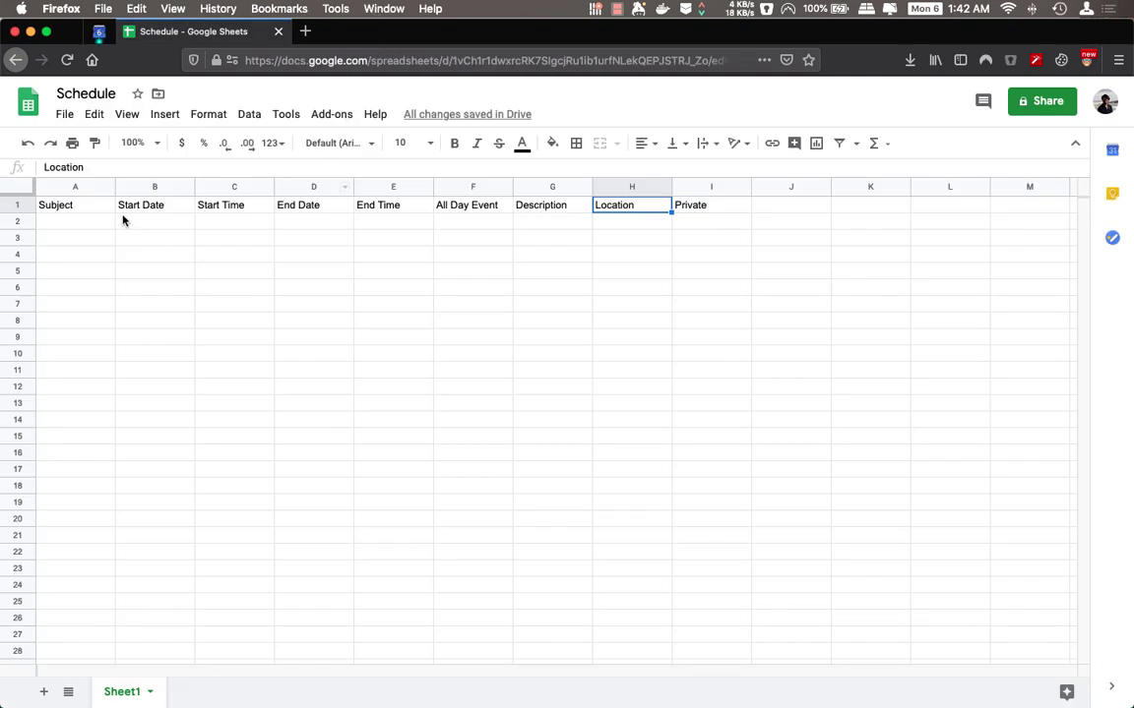
Examine the header row's event columns from Subject through Private in the Schedule sheet.
click(84, 210)
mouse_move(81, 209)
mouse_down()
mouse_move(696, 208)
mouse_move(227, 220)
mouse_move(88, 210)
mouse_up()
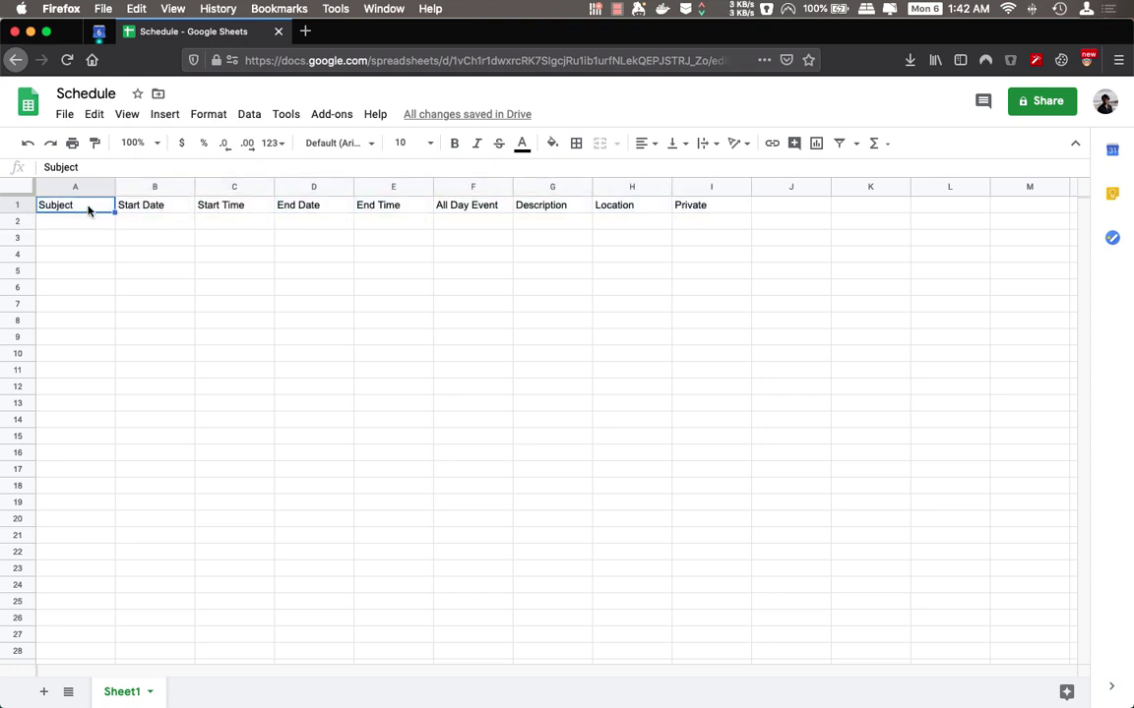
click(711, 209)
click(626, 208)
click(551, 208)
click(491, 207)
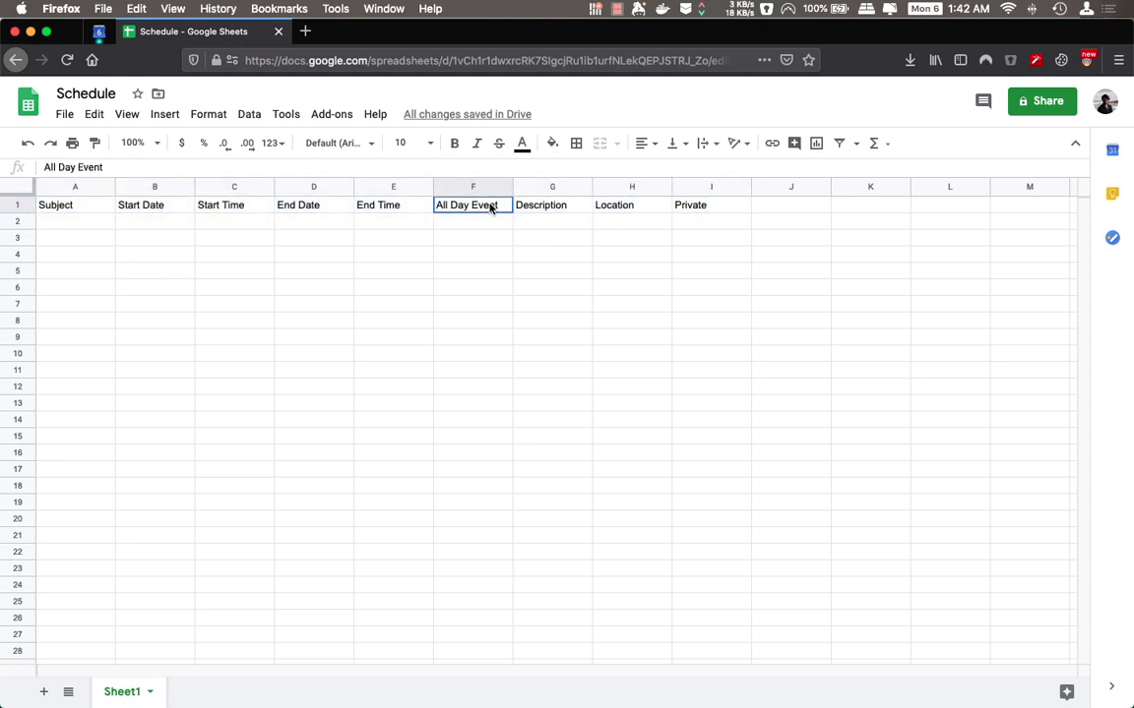
click(385, 209)
click(313, 207)
click(229, 207)
click(153, 207)
click(67, 208)
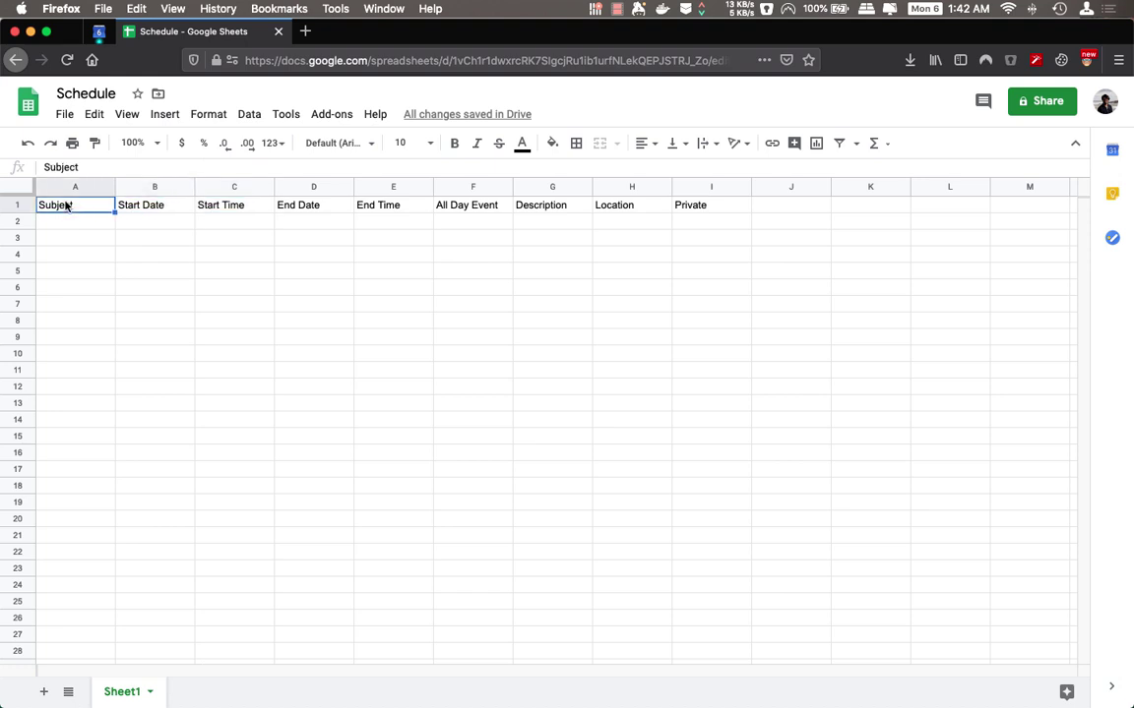
click(67, 218)
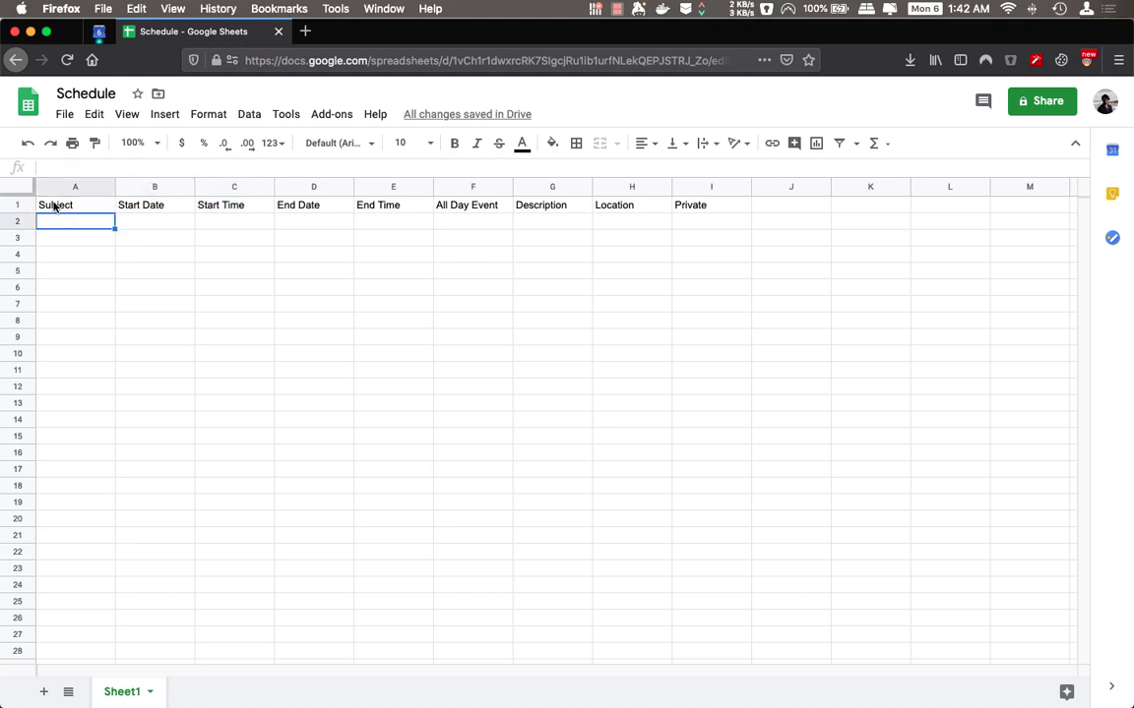
click(49, 203)
click(69, 224)
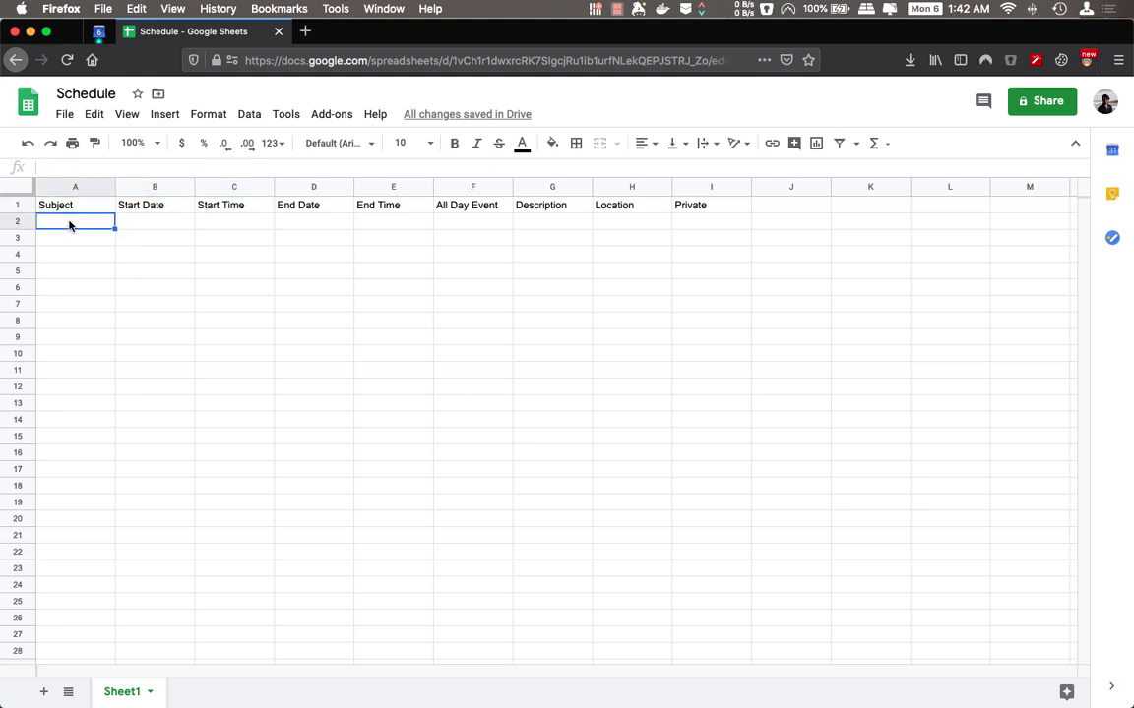
click(160, 207)
click(221, 207)
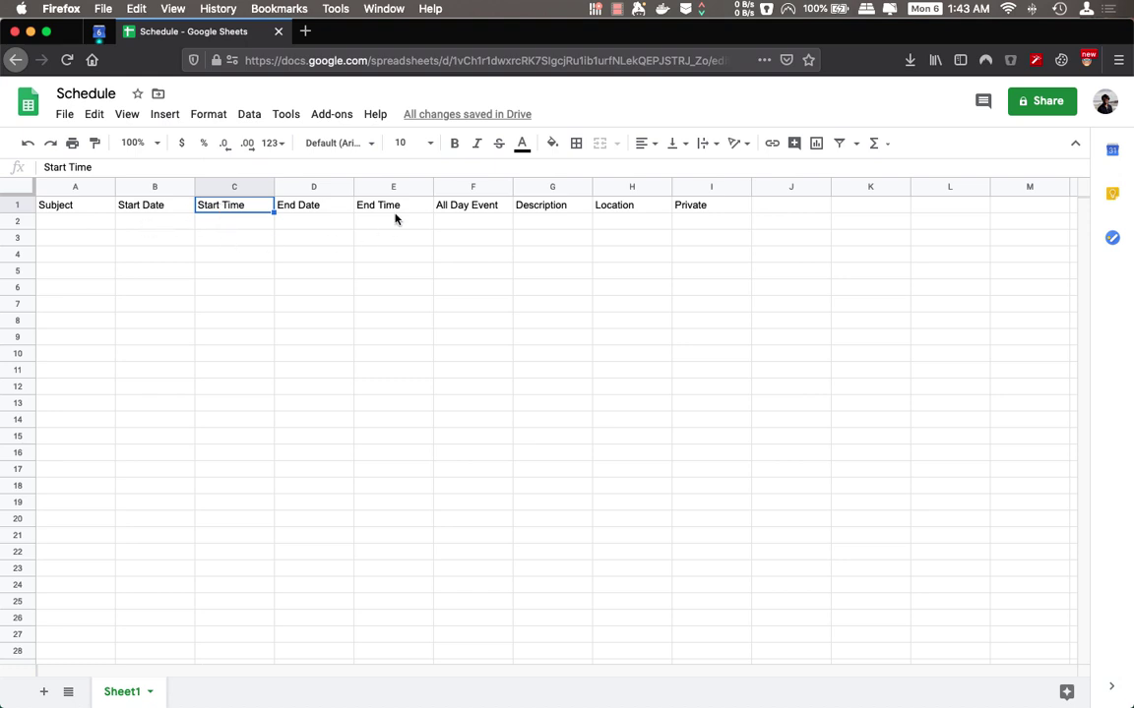
click(538, 211)
click(625, 209)
click(725, 215)
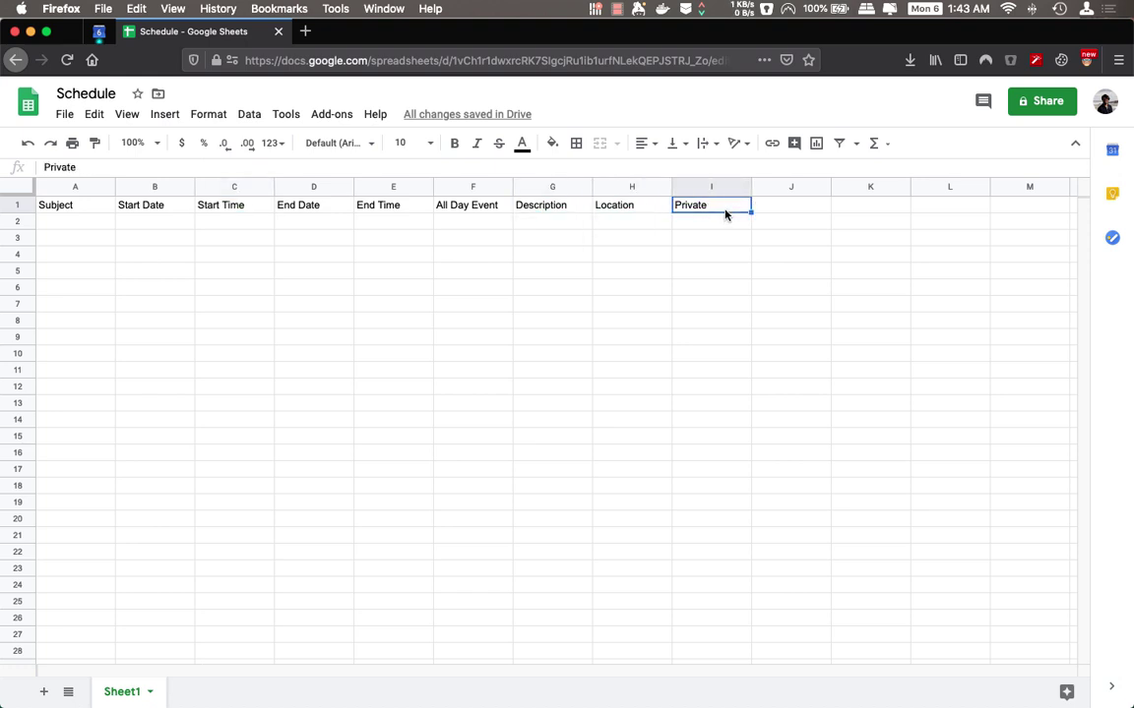
Enter Subject 1 and Subject 2 under the Subject header and fill the series down through Subject 7 in row 8.
click(75, 230)
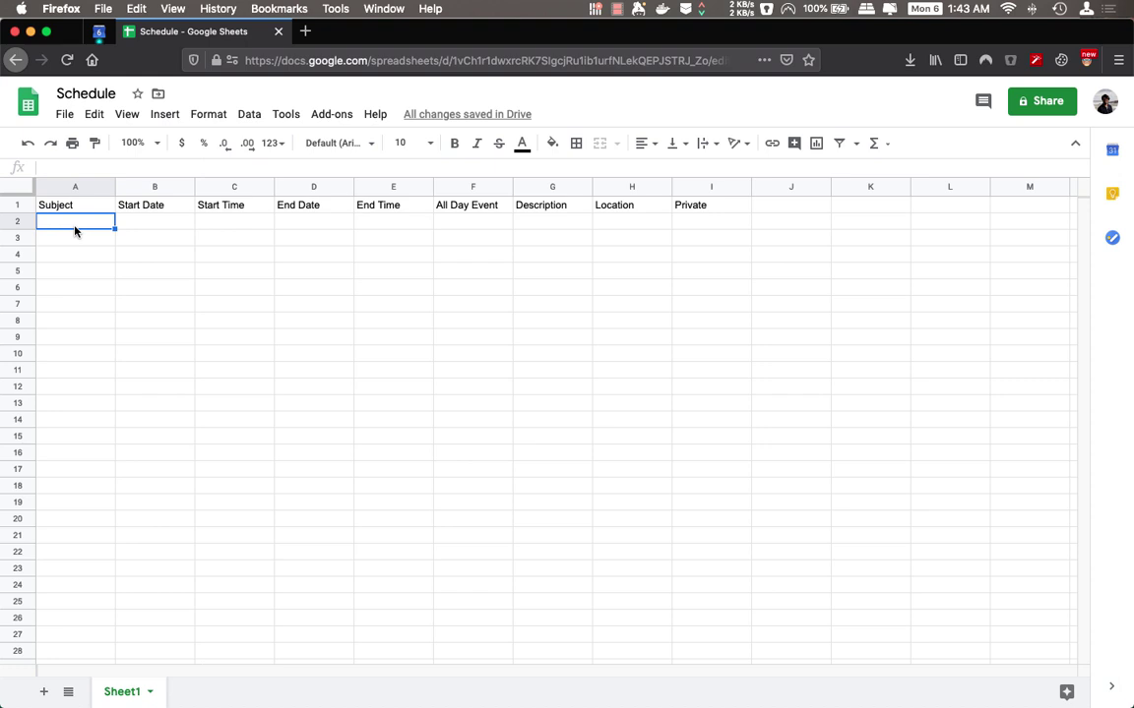
text(Subject 1)
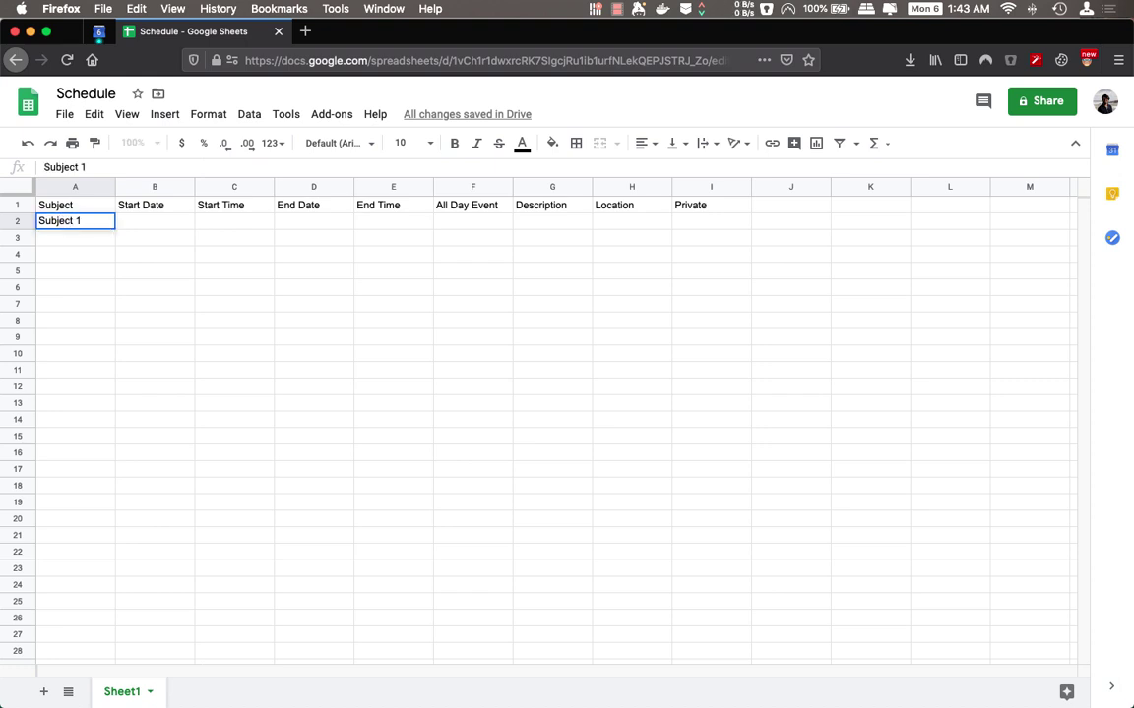
key(Return)
click(86, 226)
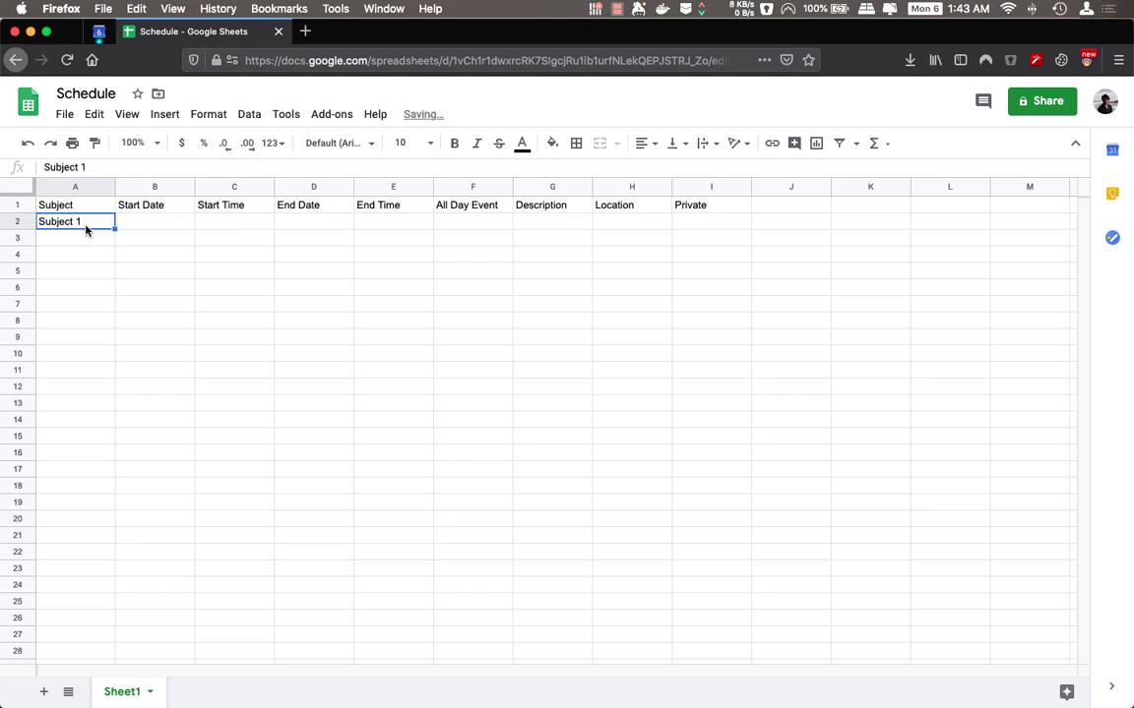
click(85, 237)
text(Subjec)
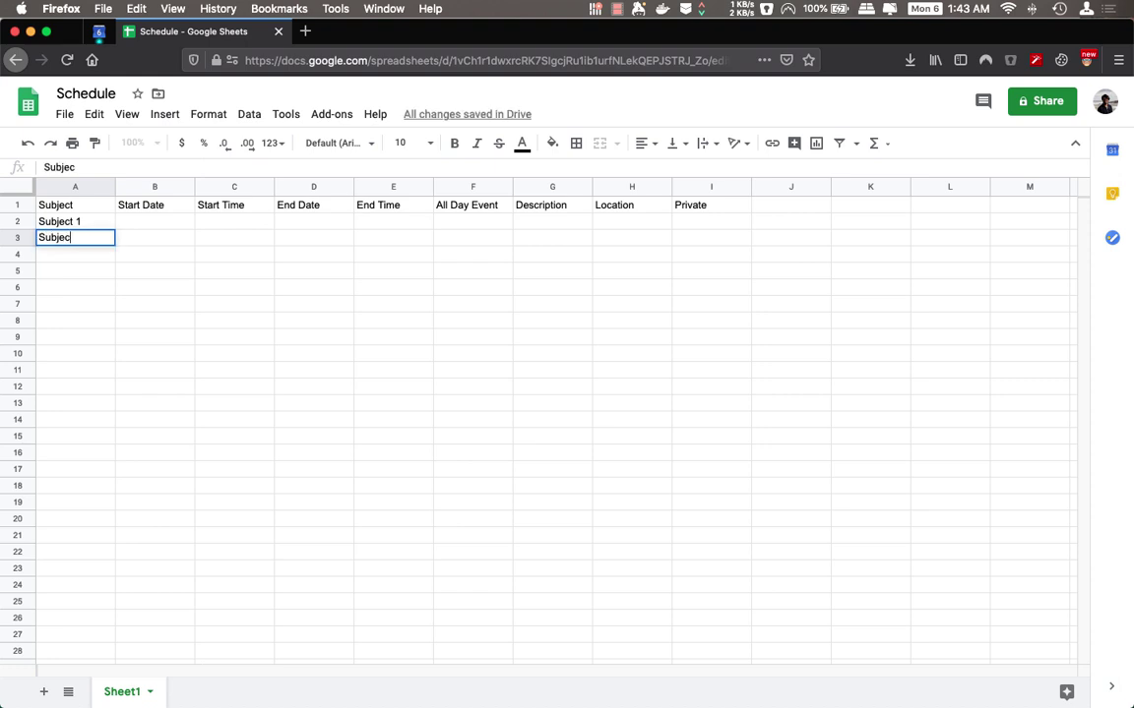
text(t 2)
click(103, 225)
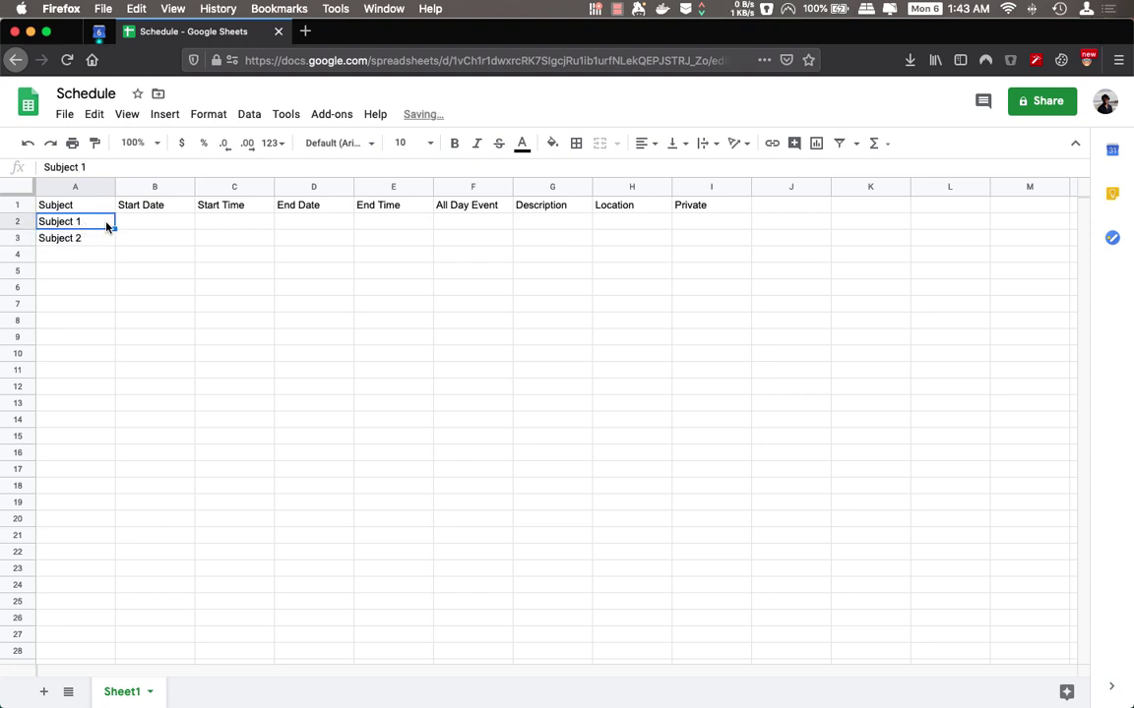
drag(114, 229, 111, 328)
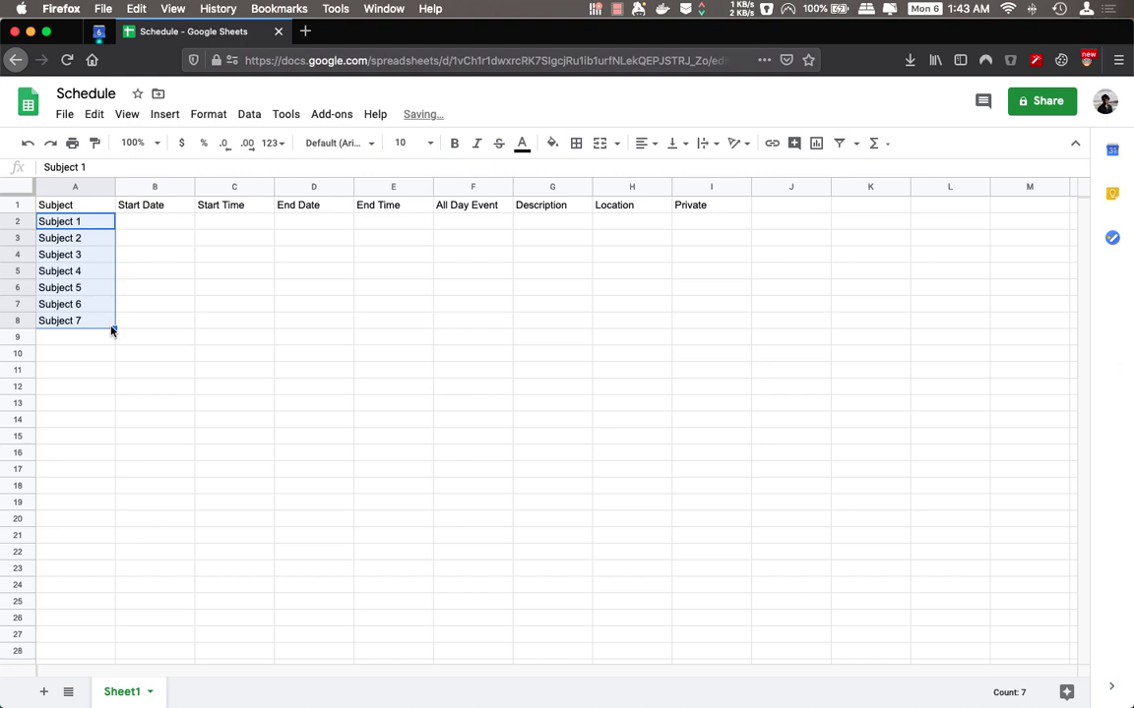
Enter 4/10/2020 as the first start date and fill consecutive dates down the Start Date column to row 8.
click(150, 224)
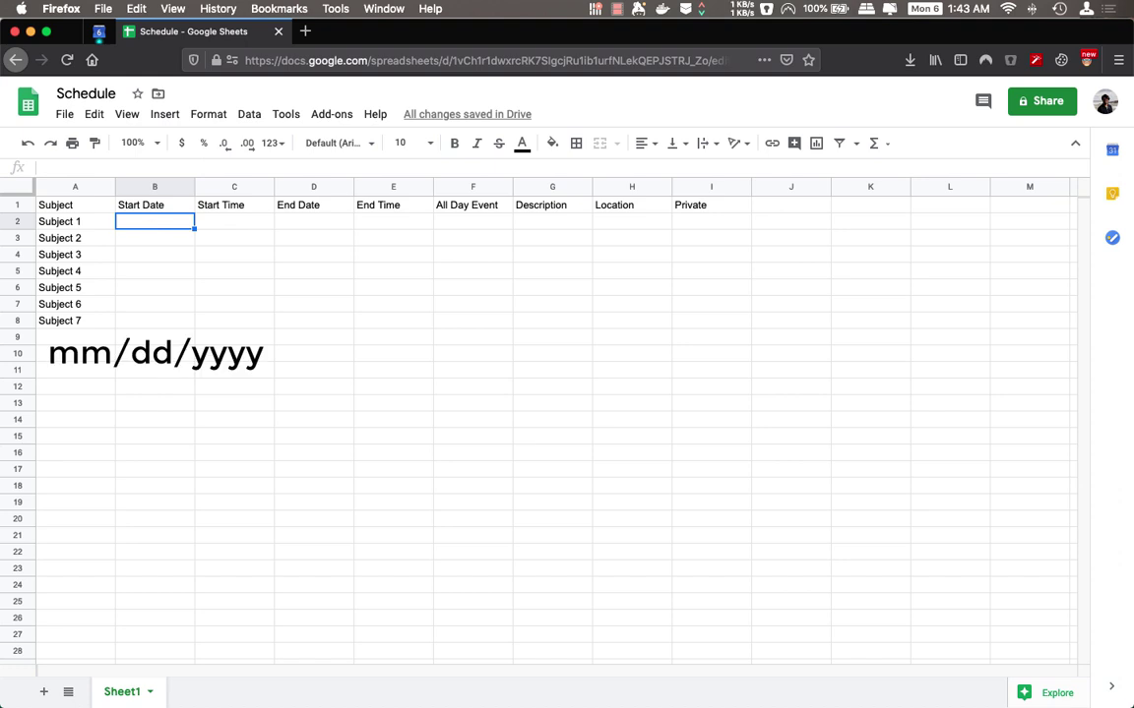
text(4/10/)
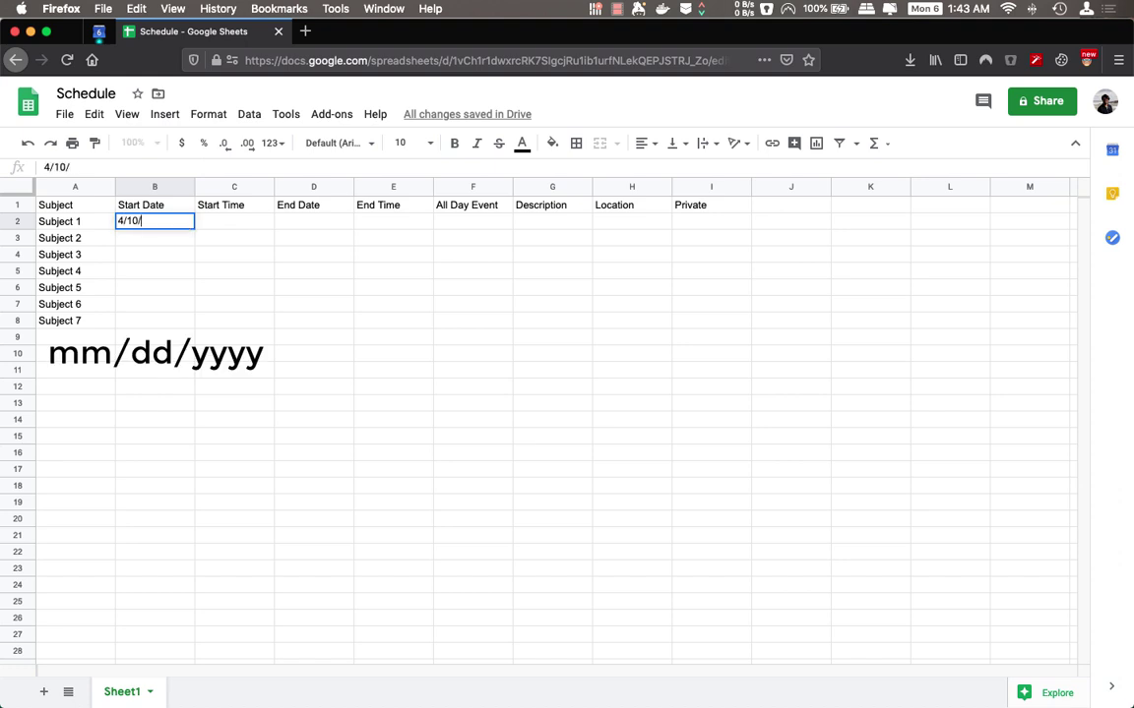
text(201)
text(2020)
key(Return)
click(170, 225)
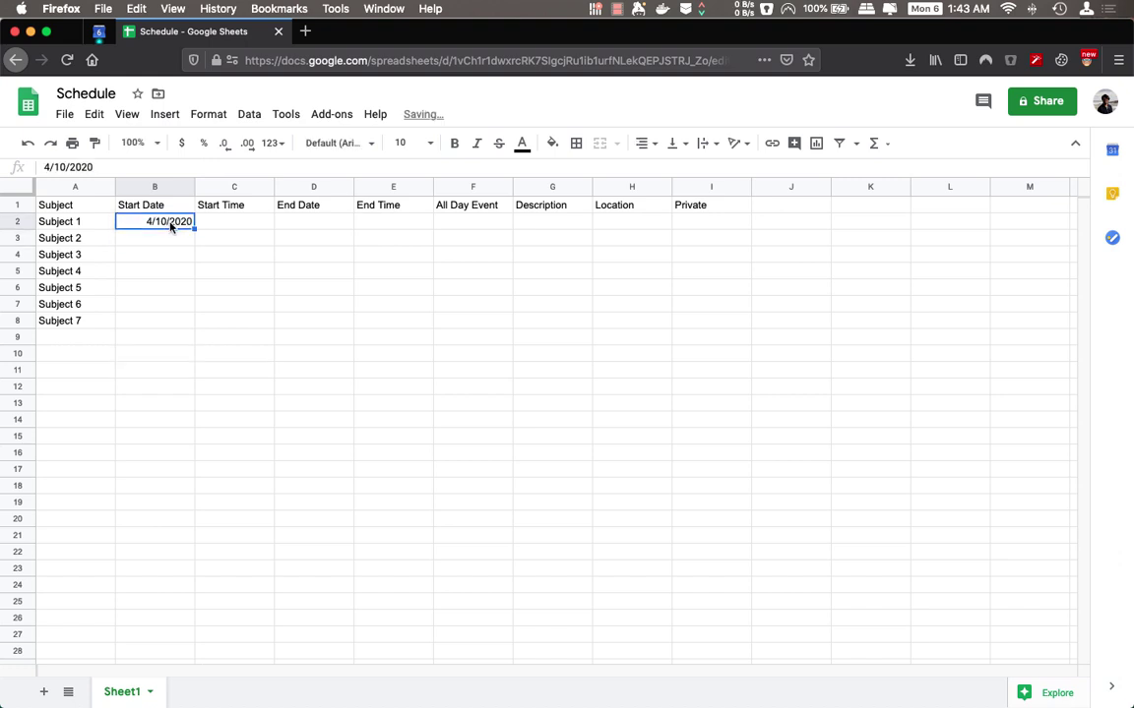
drag(194, 228, 189, 321)
Enter 10:00am as the first start time and fill hourly times down the Start Time column to row 8.
click(230, 225)
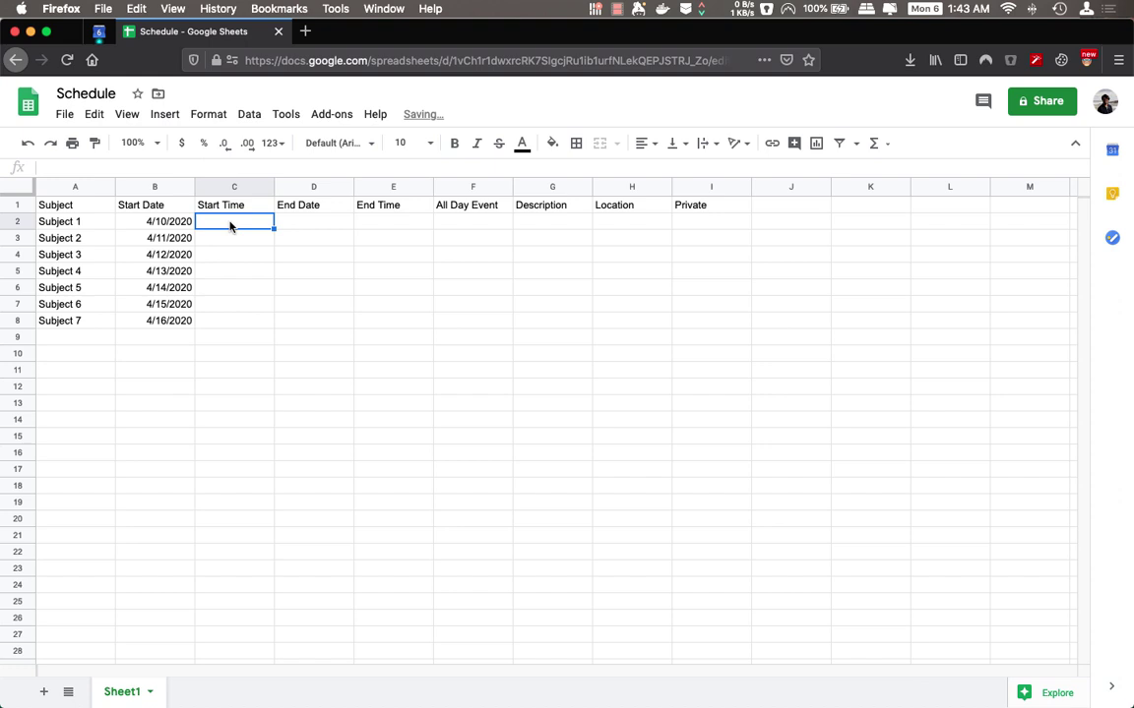
text(10)
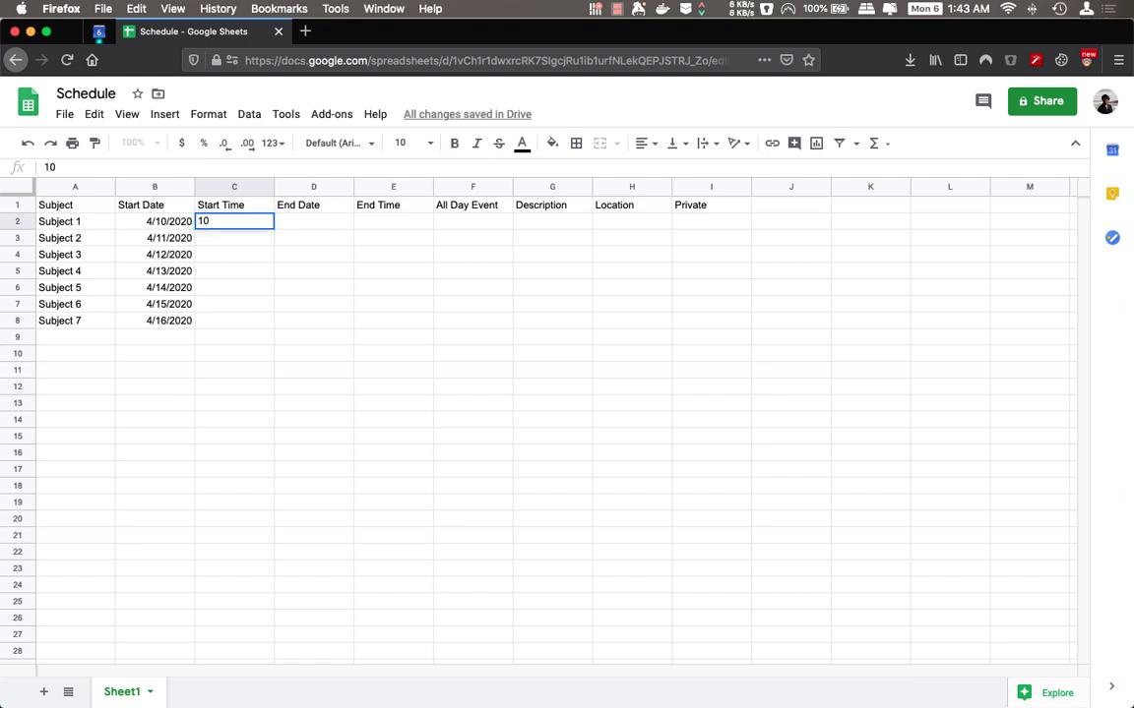
text(:00am)
key(Return)
click(253, 225)
drag(272, 227, 268, 324)
Copy the seven start dates into the End Date column, rows 2 to 8.
click(307, 228)
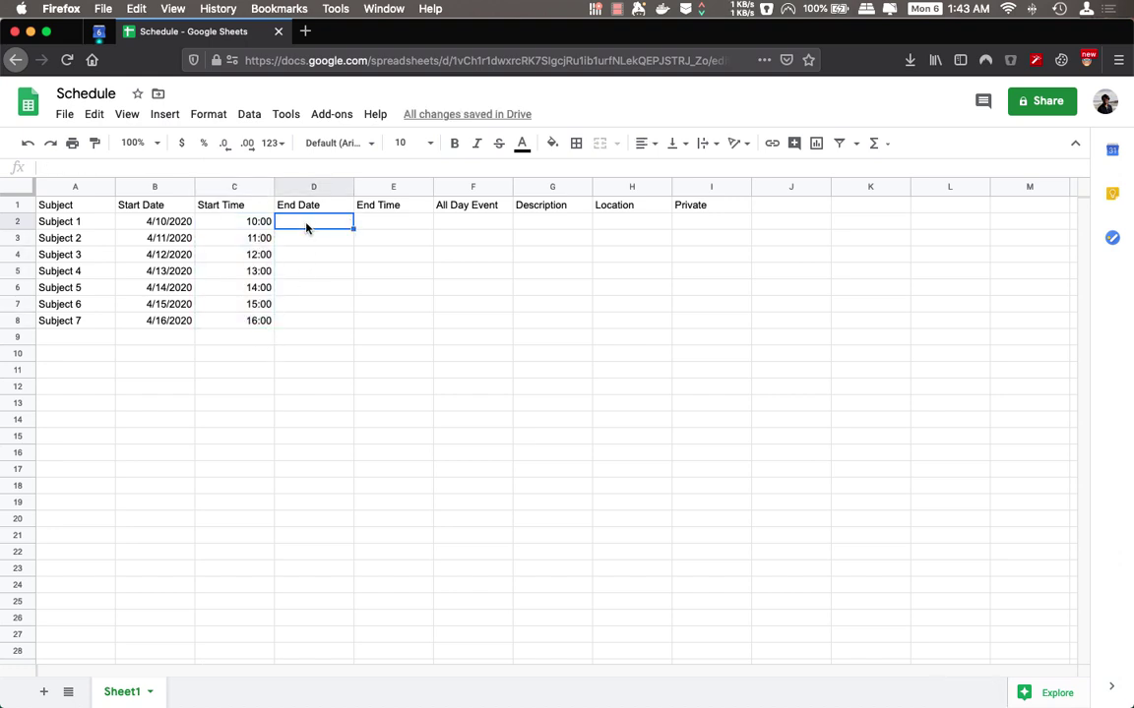
drag(160, 224, 159, 319)
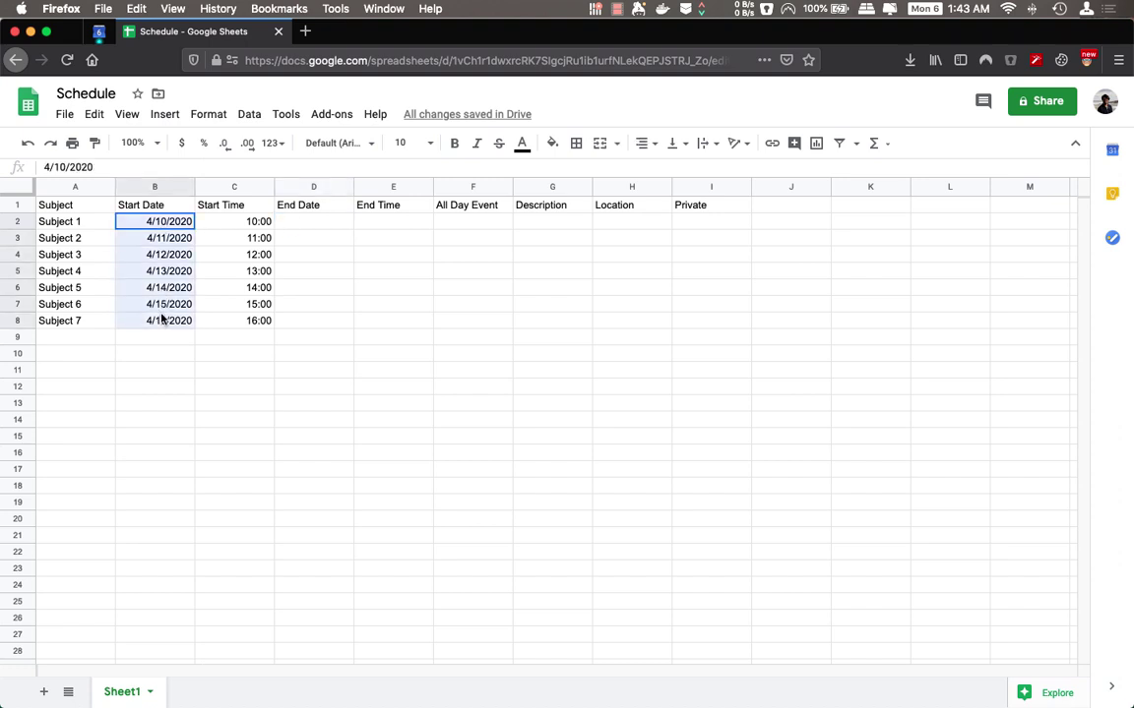
key(super+c)
drag(307, 224, 316, 319)
key(super+v)
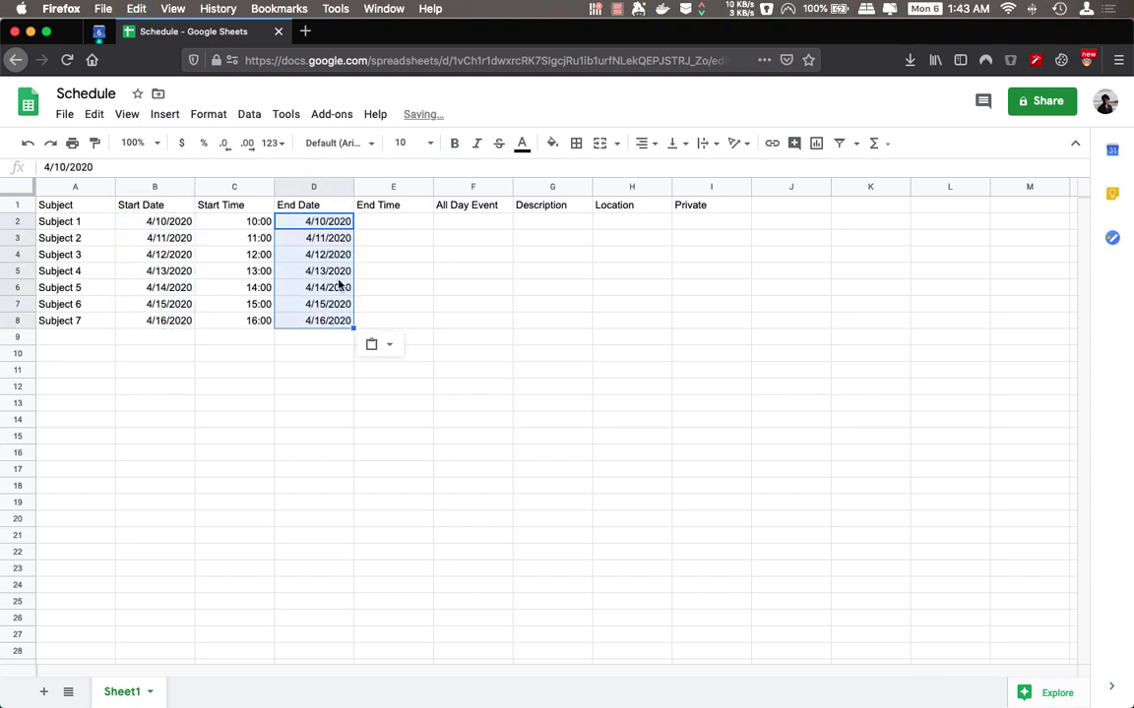
Enter 11:00 as the first end time and fill hourly times down the End Time column to row 8.
click(402, 224)
text(11:00)
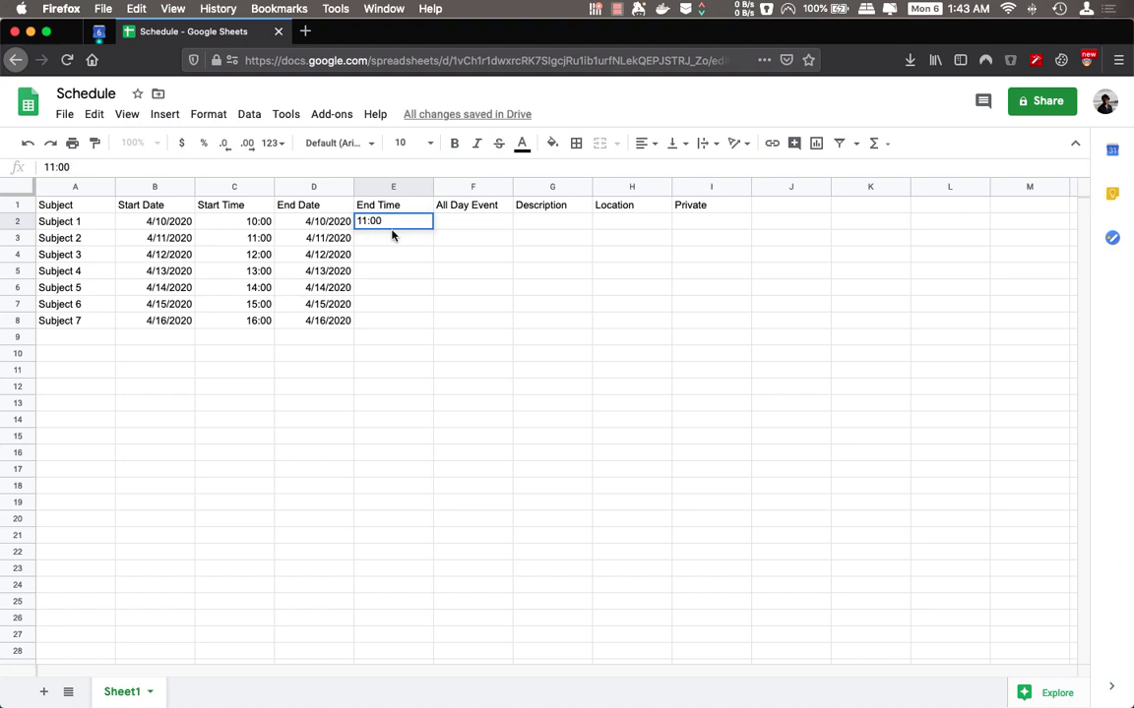
key(Return)
click(406, 226)
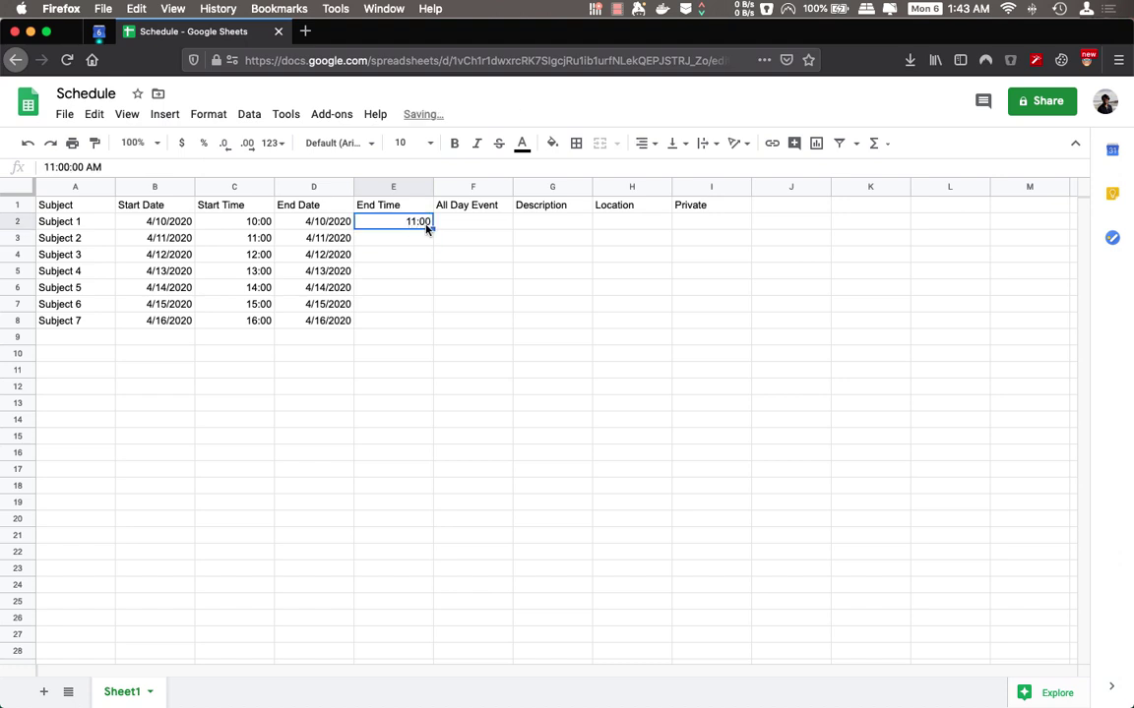
drag(432, 228, 427, 320)
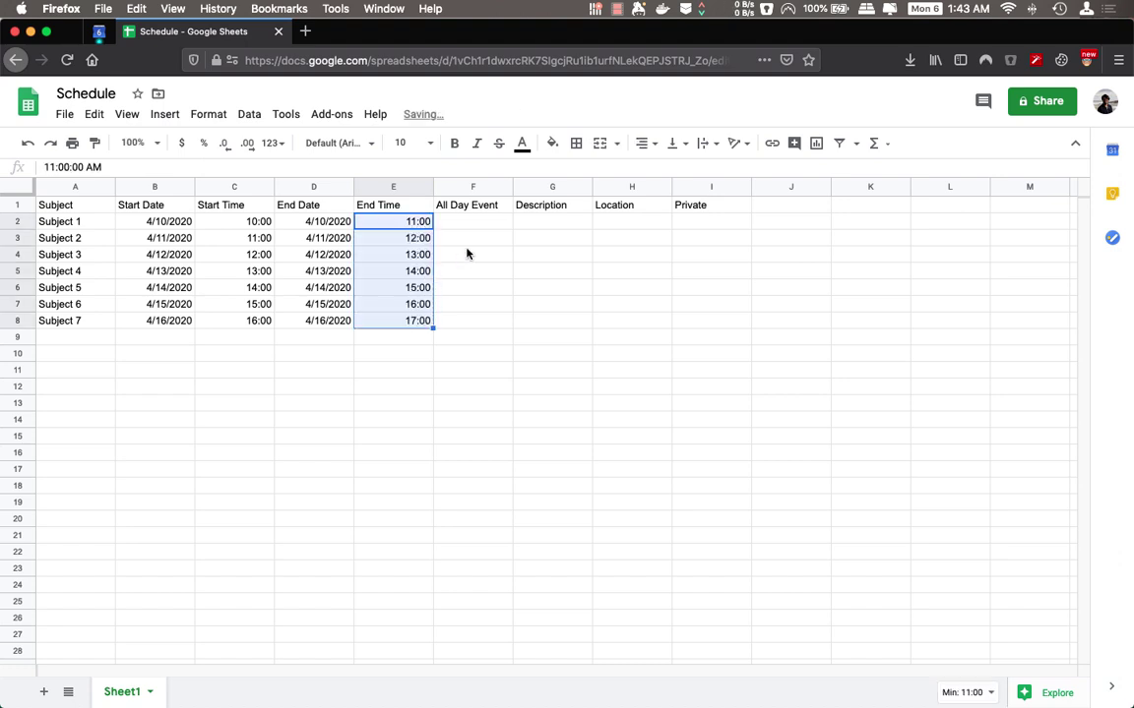
click(461, 227)
click(226, 230)
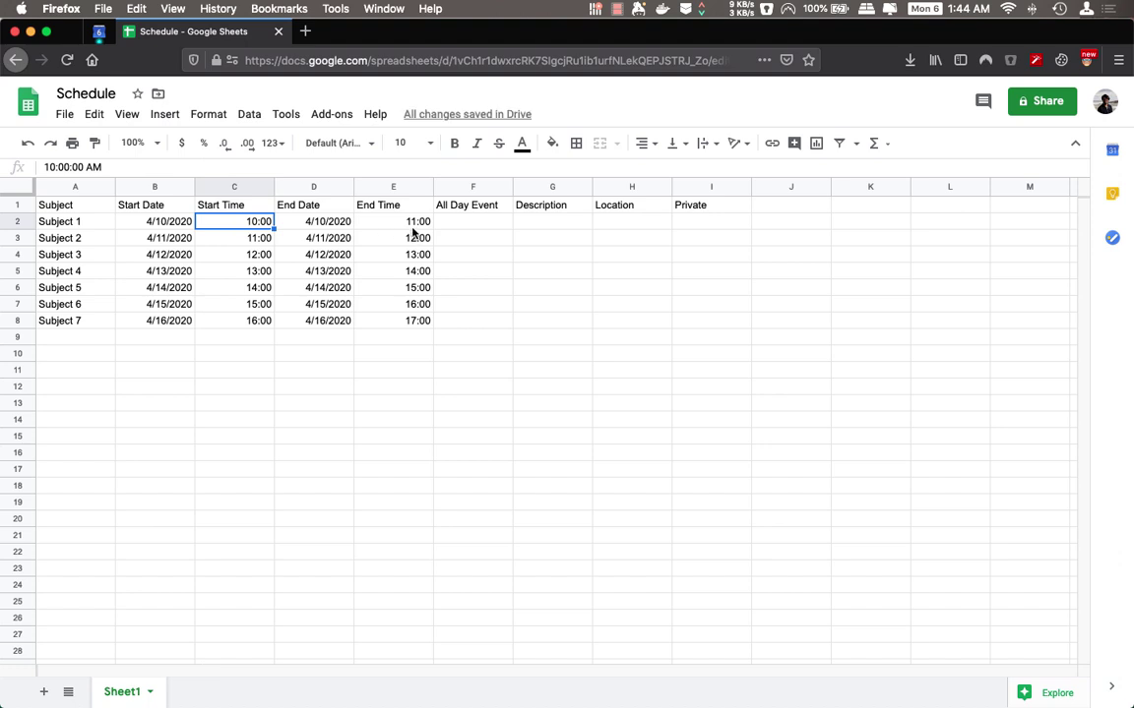
click(374, 220)
click(489, 227)
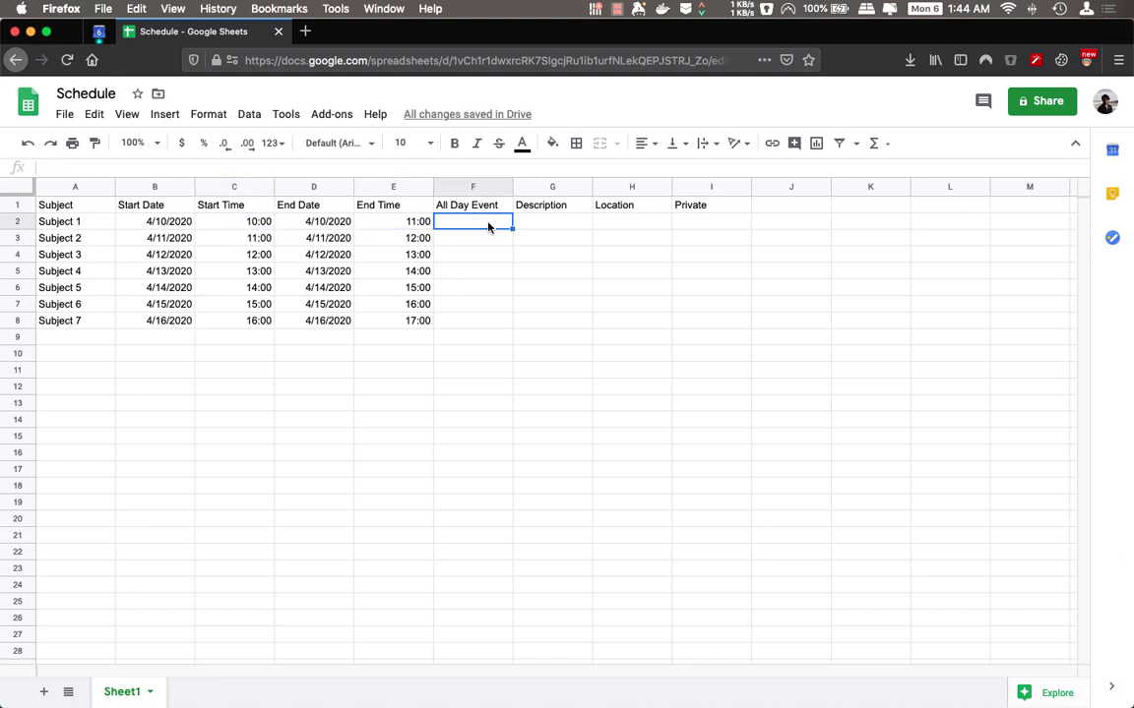
click(463, 208)
click(462, 232)
click(458, 223)
click(228, 229)
click(398, 229)
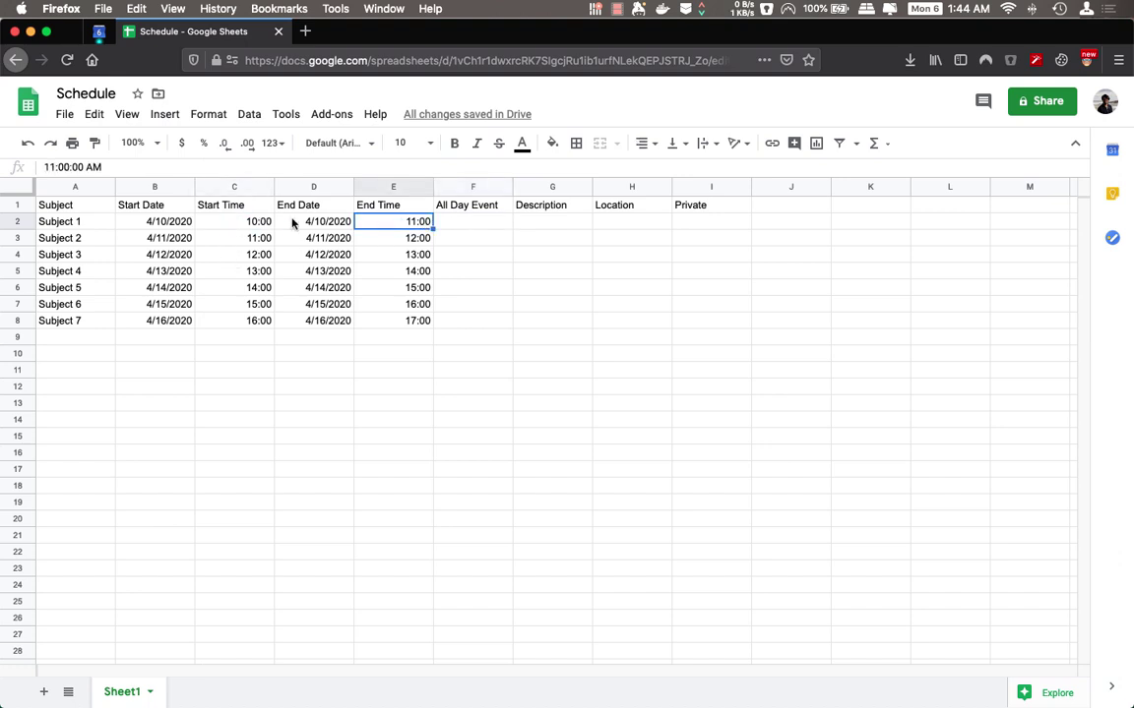
click(228, 206)
click(241, 222)
Enter FALSE as the first All Day Event value and fill it down the column to row 8.
click(459, 224)
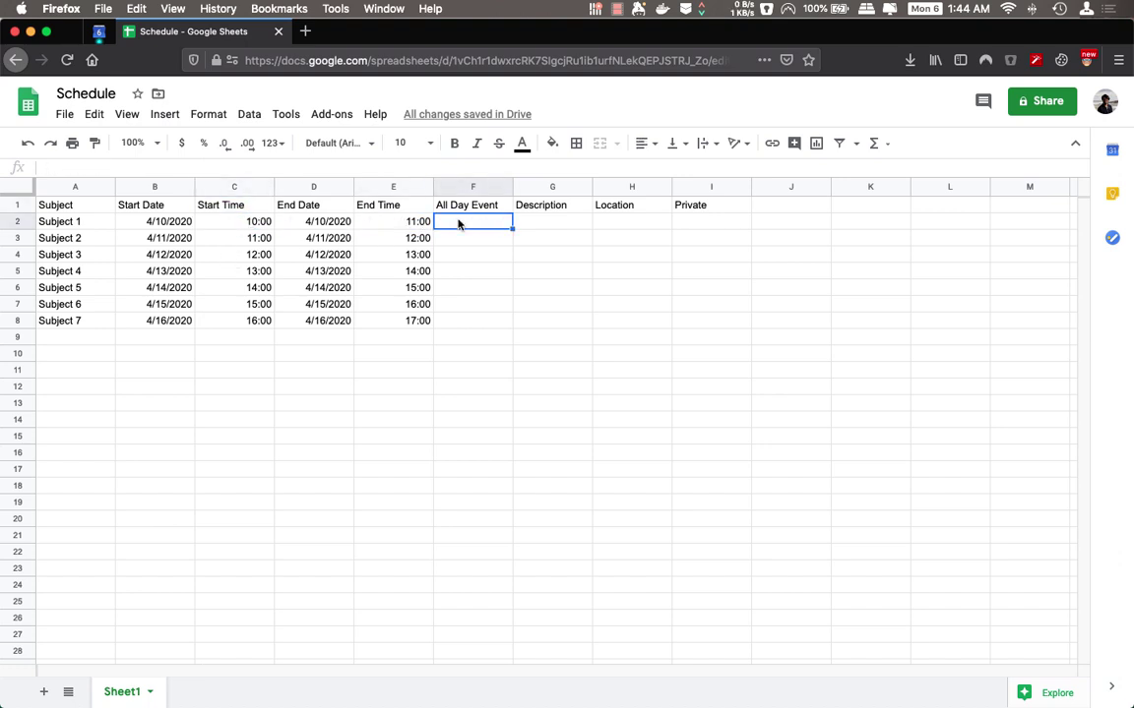
text(FALSE)
key(Return)
click(475, 224)
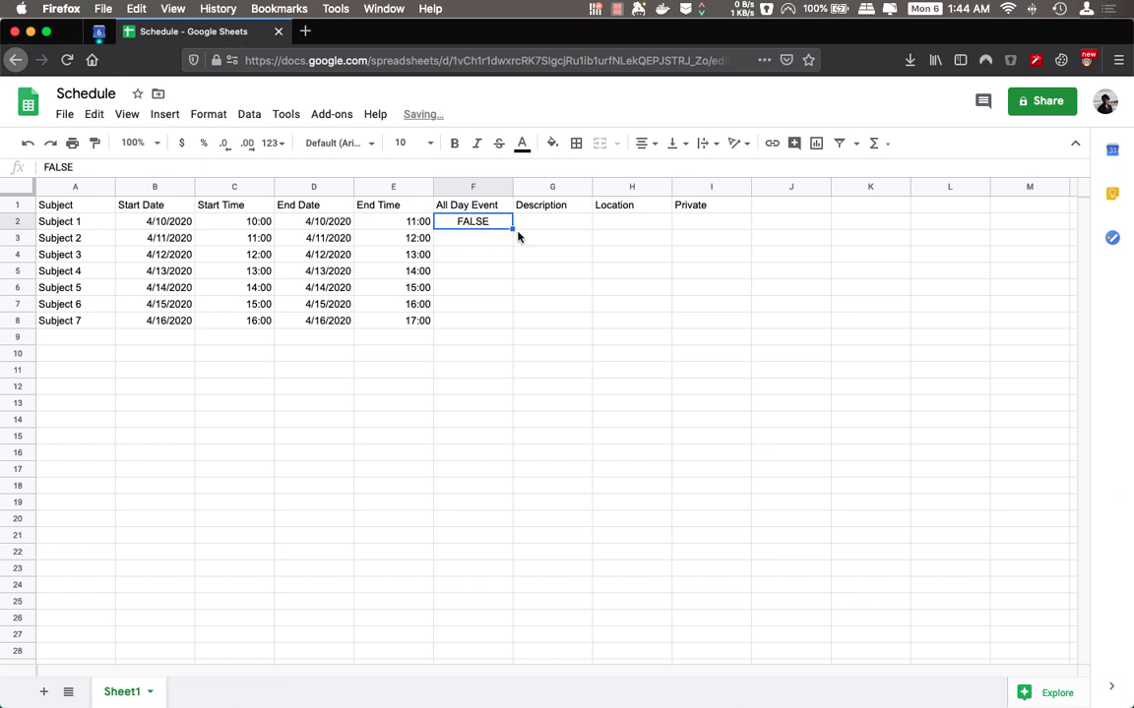
drag(513, 228, 504, 317)
Copy the seven subject names into the Description column, rows 2 to 8.
click(544, 220)
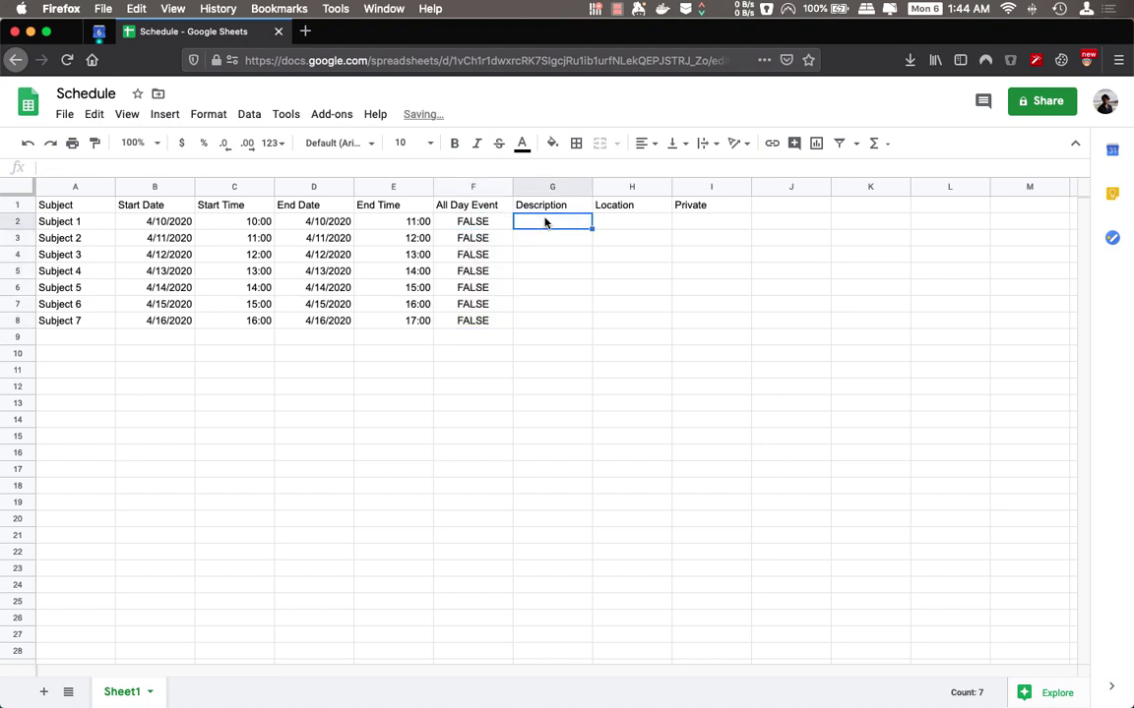
drag(74, 222, 68, 324)
key(cmd+c)
drag(548, 223, 526, 319)
key(super+v)
Enter "Government Engineering College, Rajkot" as the first location and fill it down the Location column to row 8.
click(626, 222)
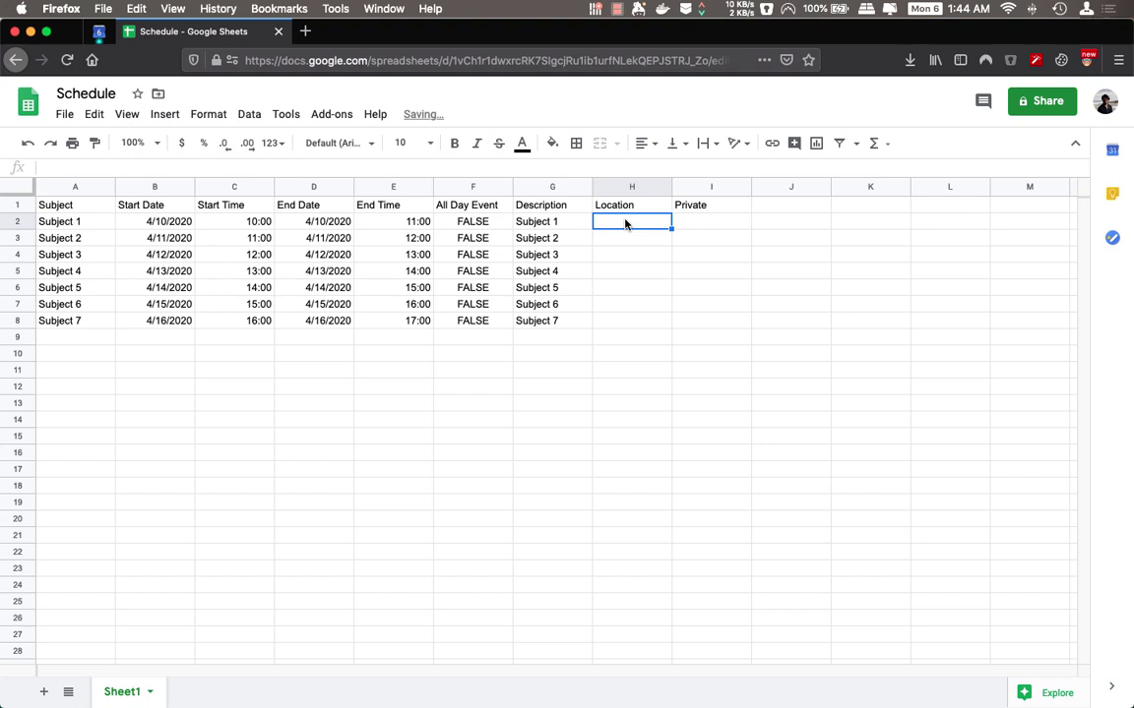
text(Govern)
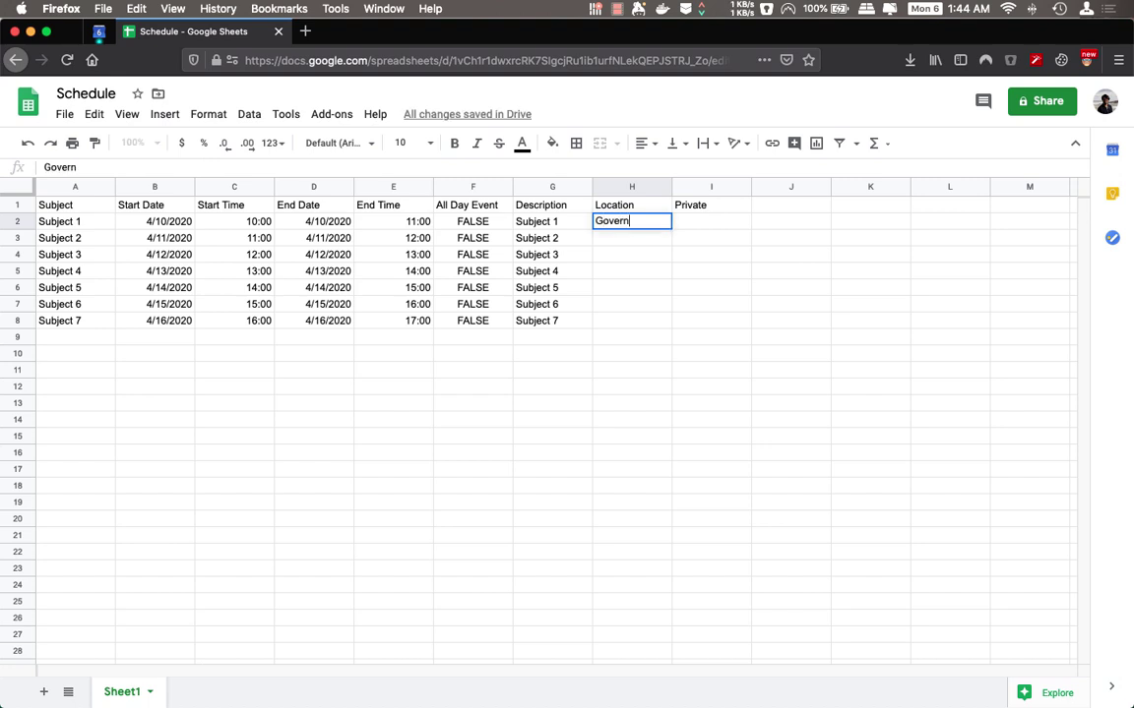
text(ment Engineering)
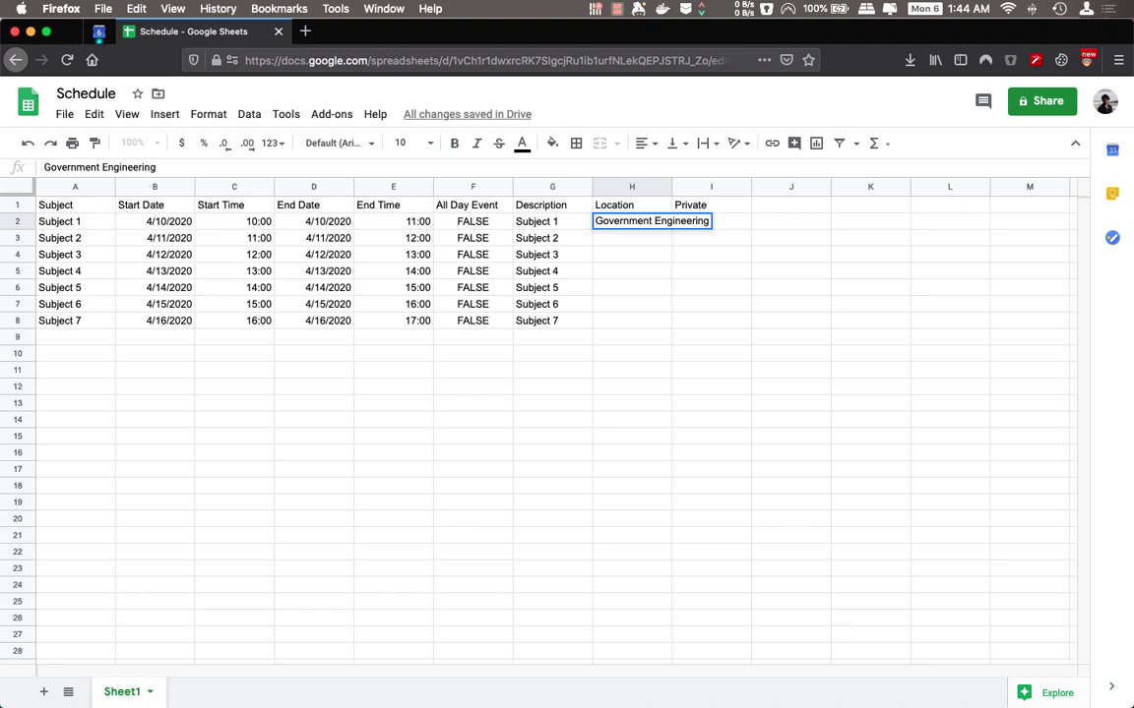
text( College,)
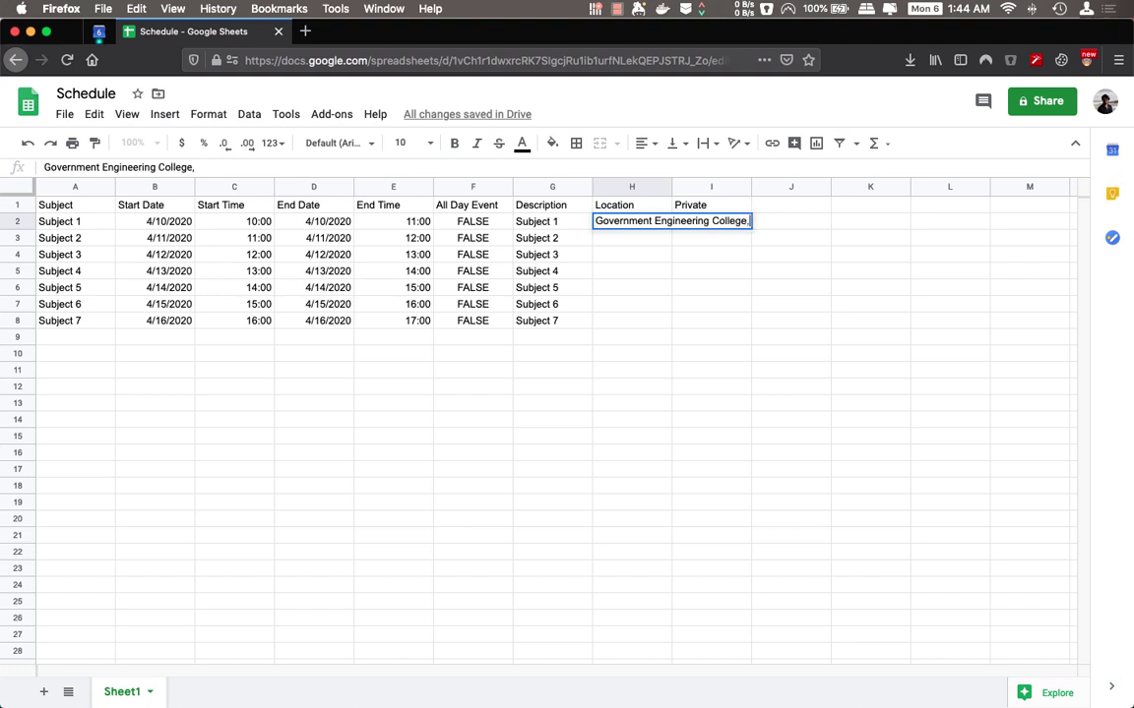
text( Rajkot)
key(BackSpace)
key(BackSpace)
key(BackSpace)
text(kot)
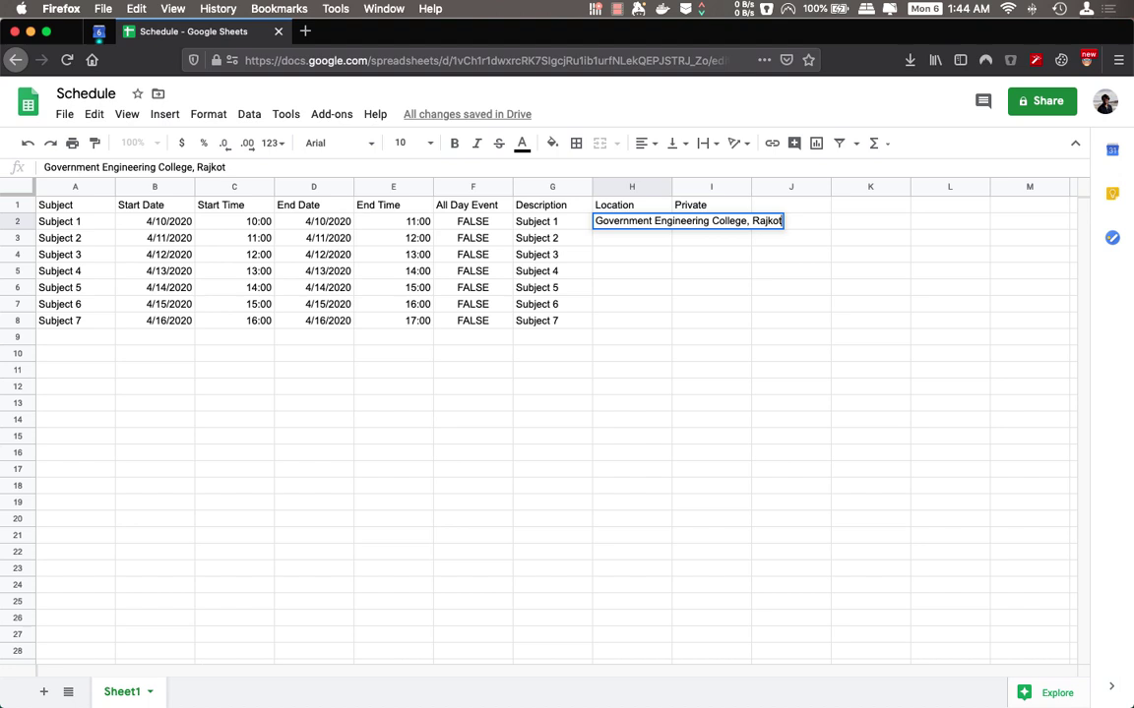
click(724, 289)
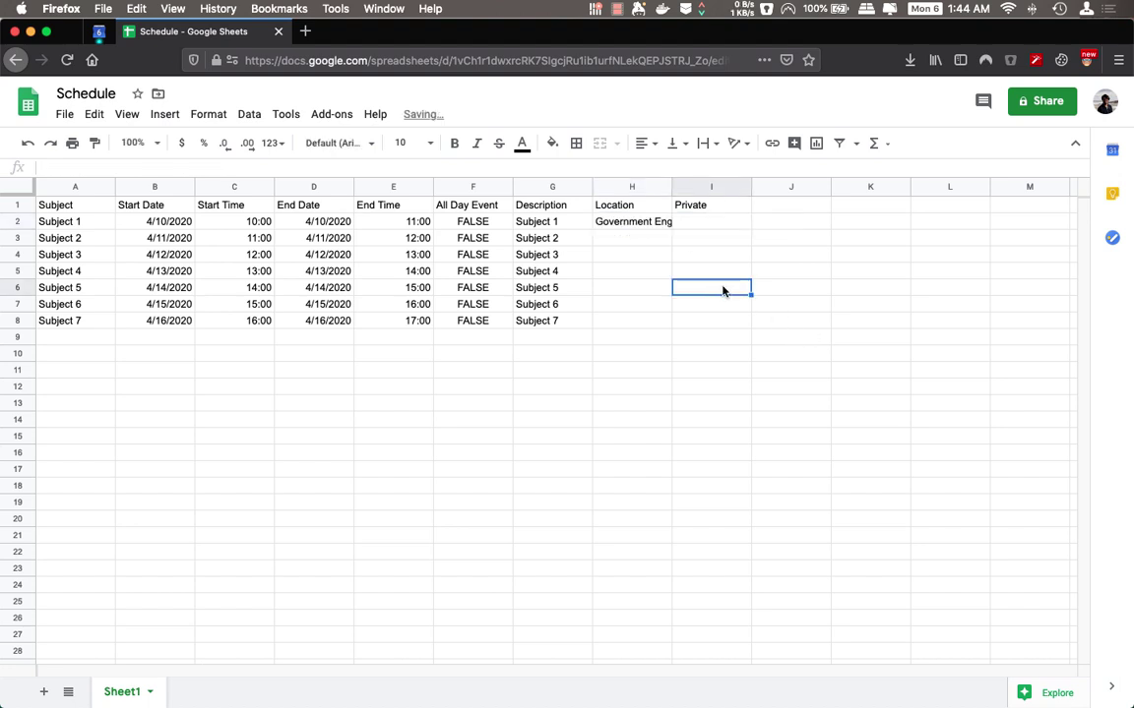
click(659, 226)
drag(669, 228, 670, 330)
Enter FALSE as the first Private value and fill it down the column to row 8.
click(701, 226)
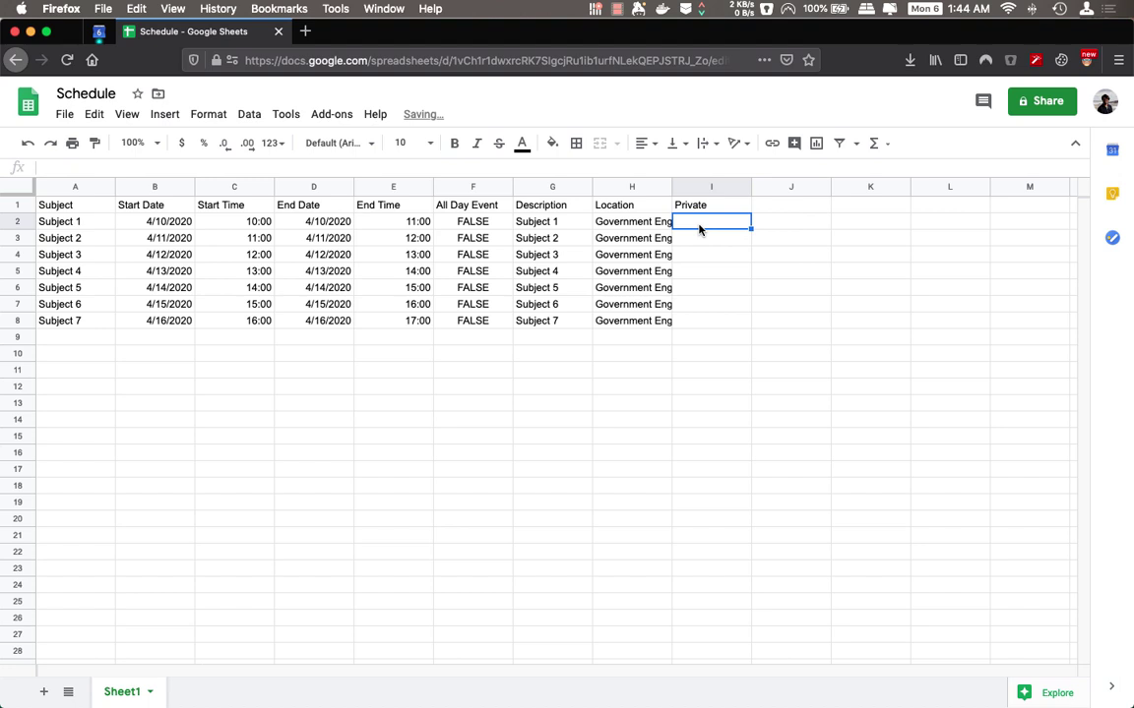
text(FALSE)
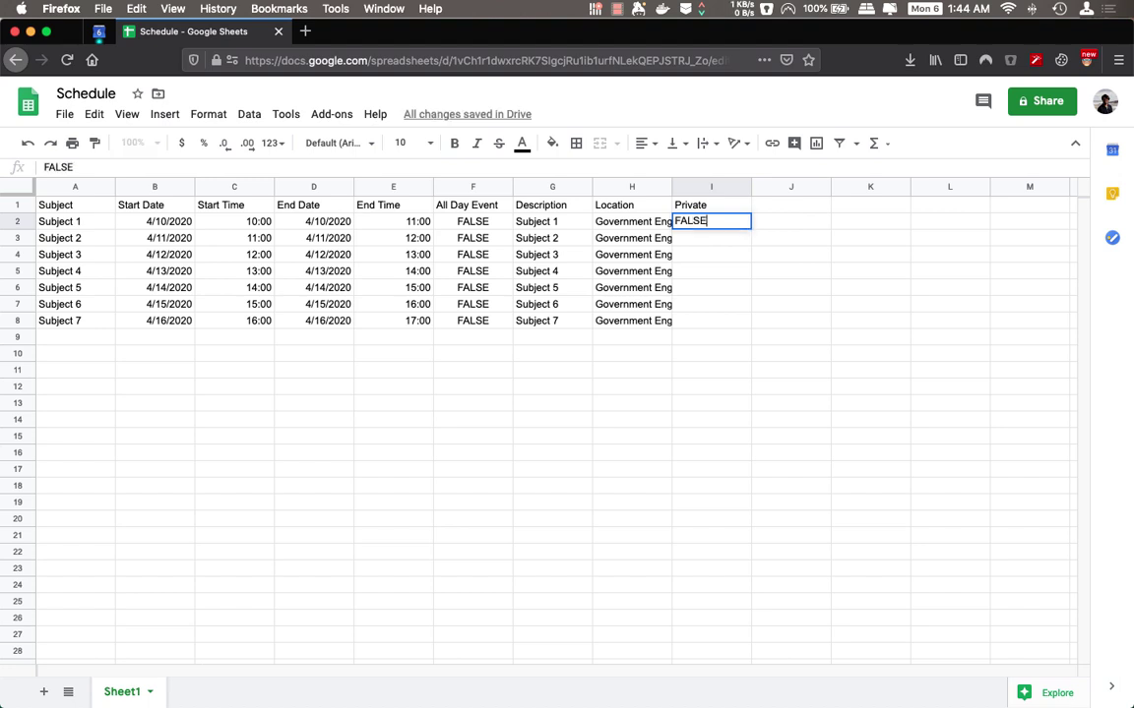
key(Return)
click(723, 227)
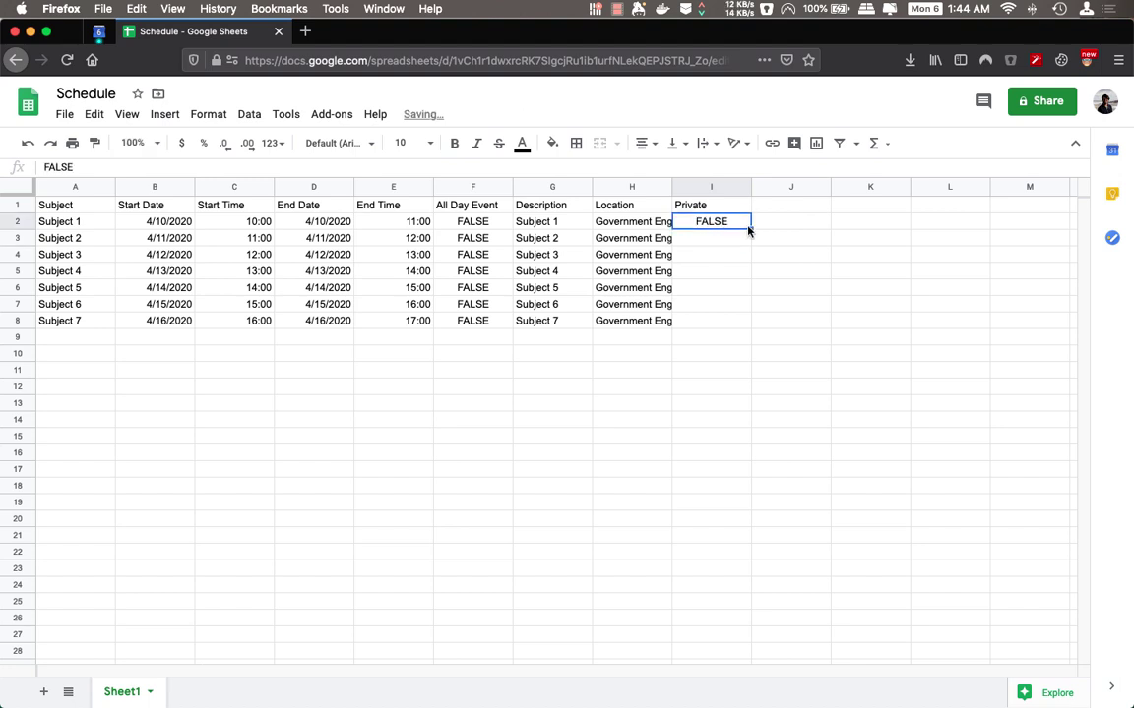
click(703, 206)
click(746, 222)
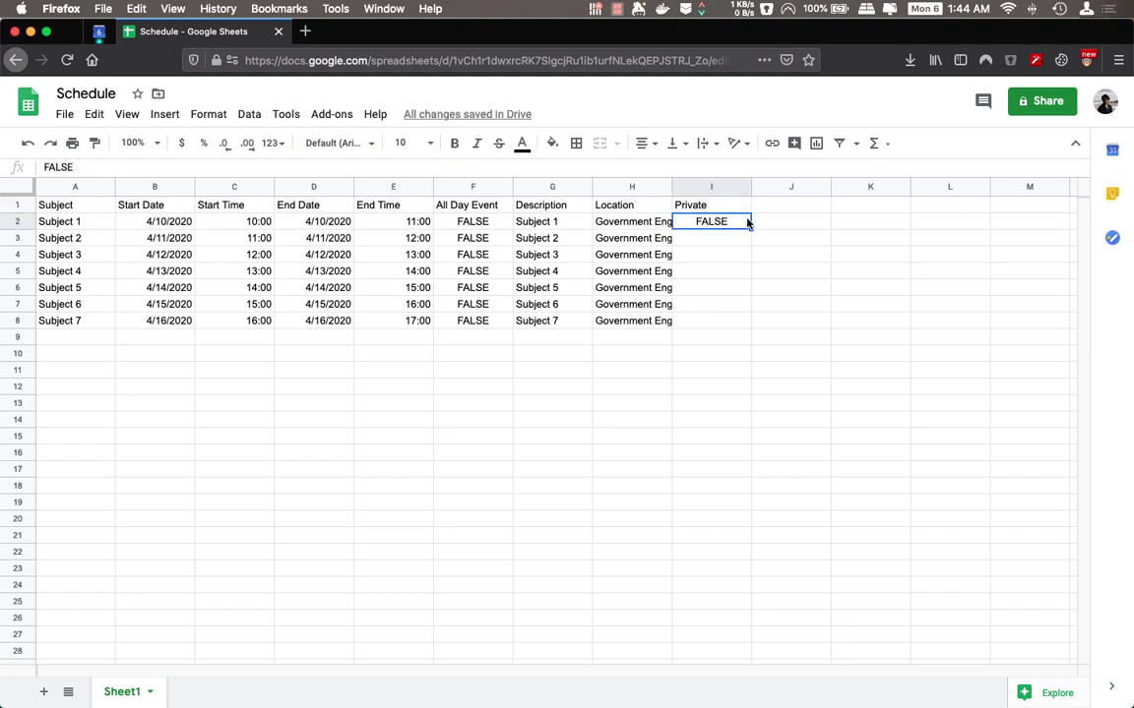
drag(750, 228, 749, 325)
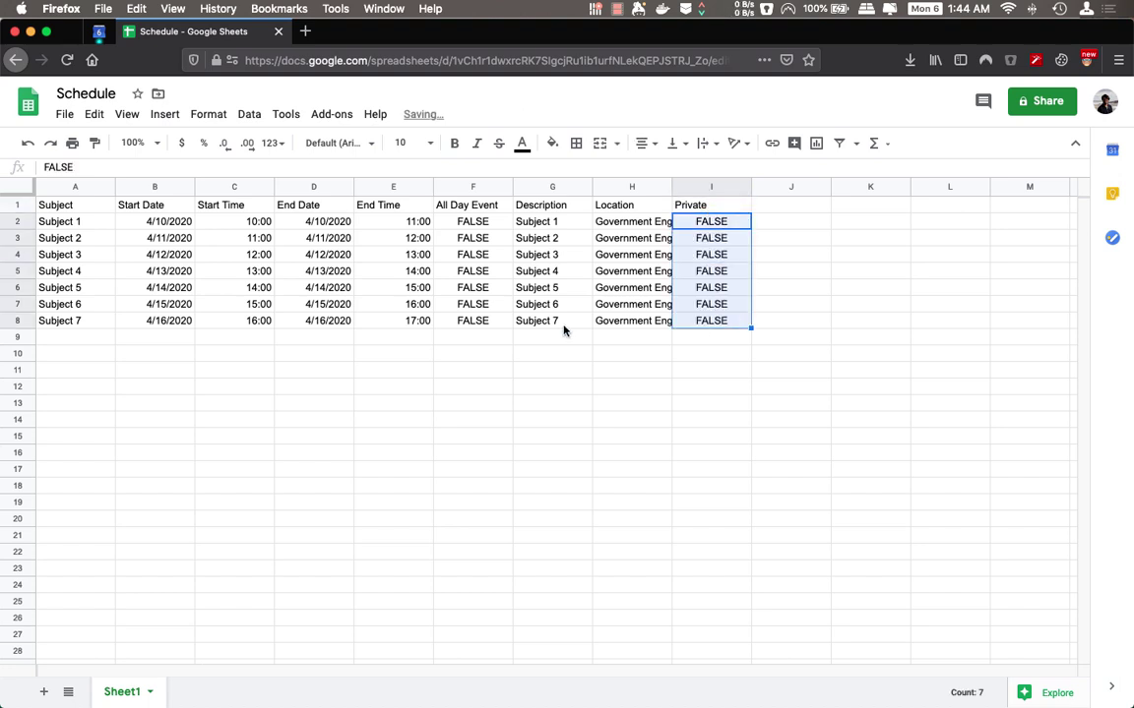
Add Event 1 in row 9 with start date 4/17/2020 and end date 4/20/2020, leaving the start time blank.
click(52, 339)
text(Even)
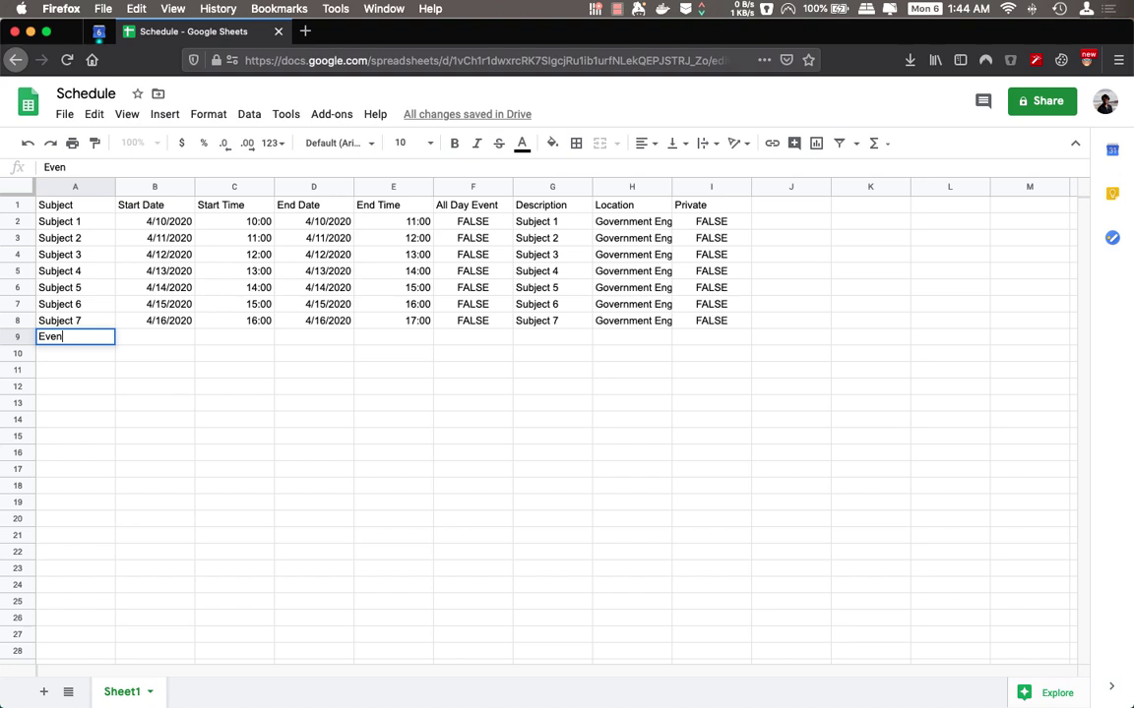
text(t 1)
click(153, 341)
text(4/17)
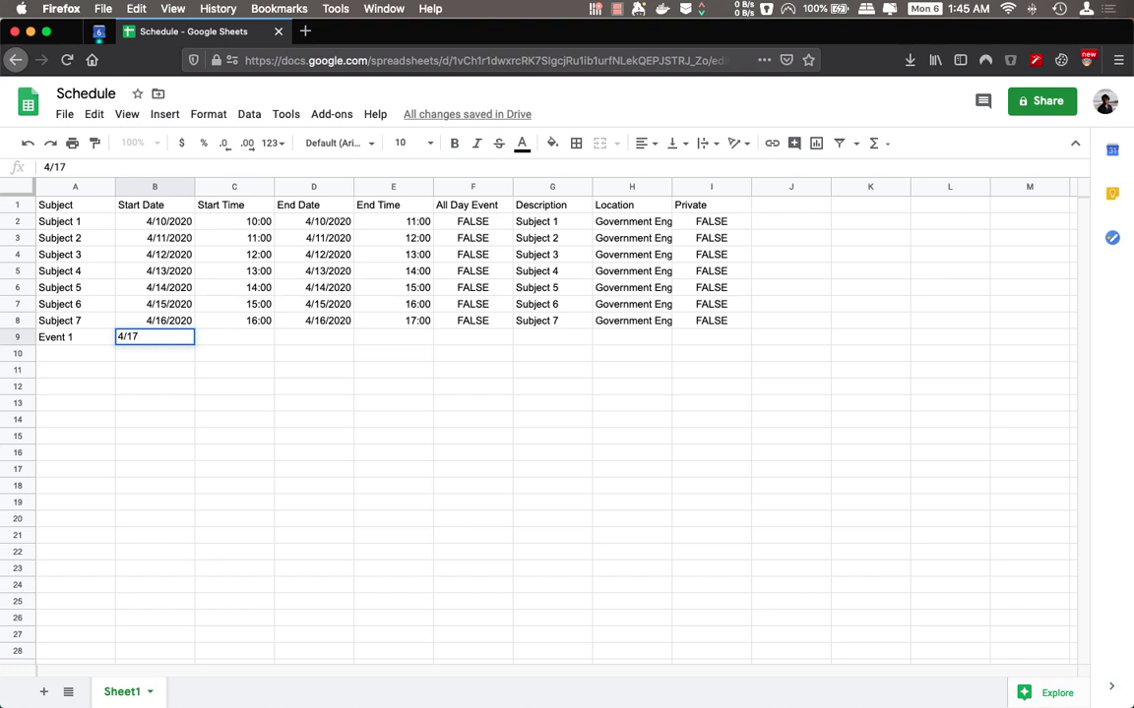
text(/2020)
click(211, 340)
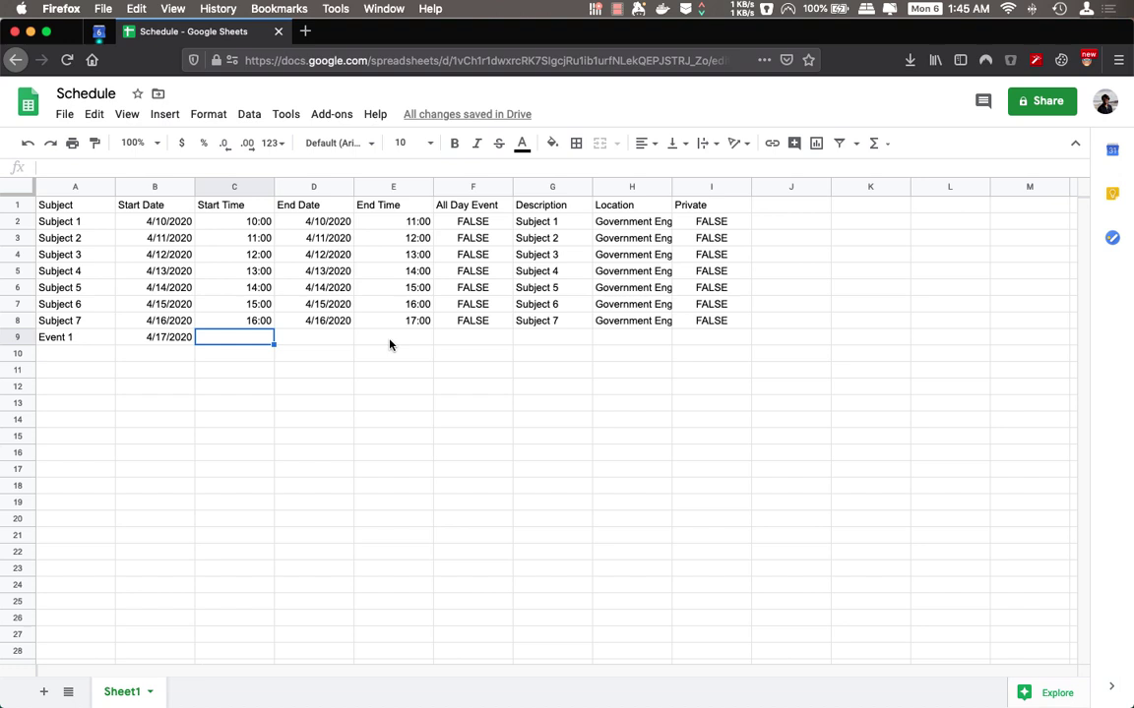
click(305, 344)
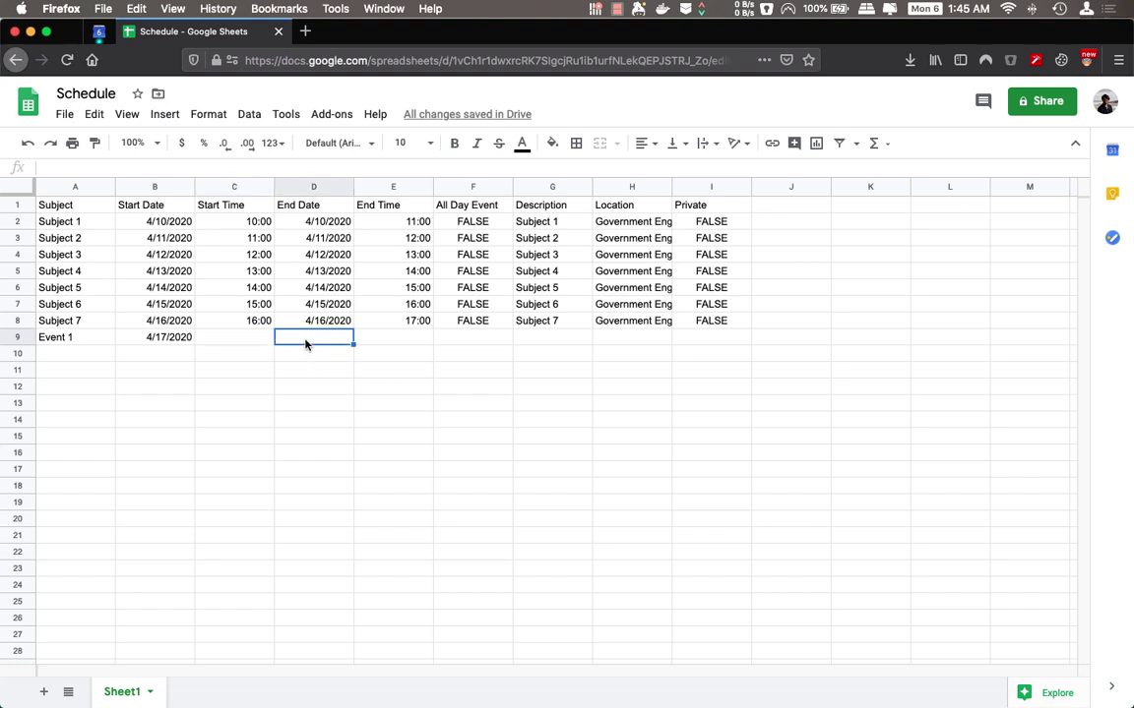
text(4/20/2020)
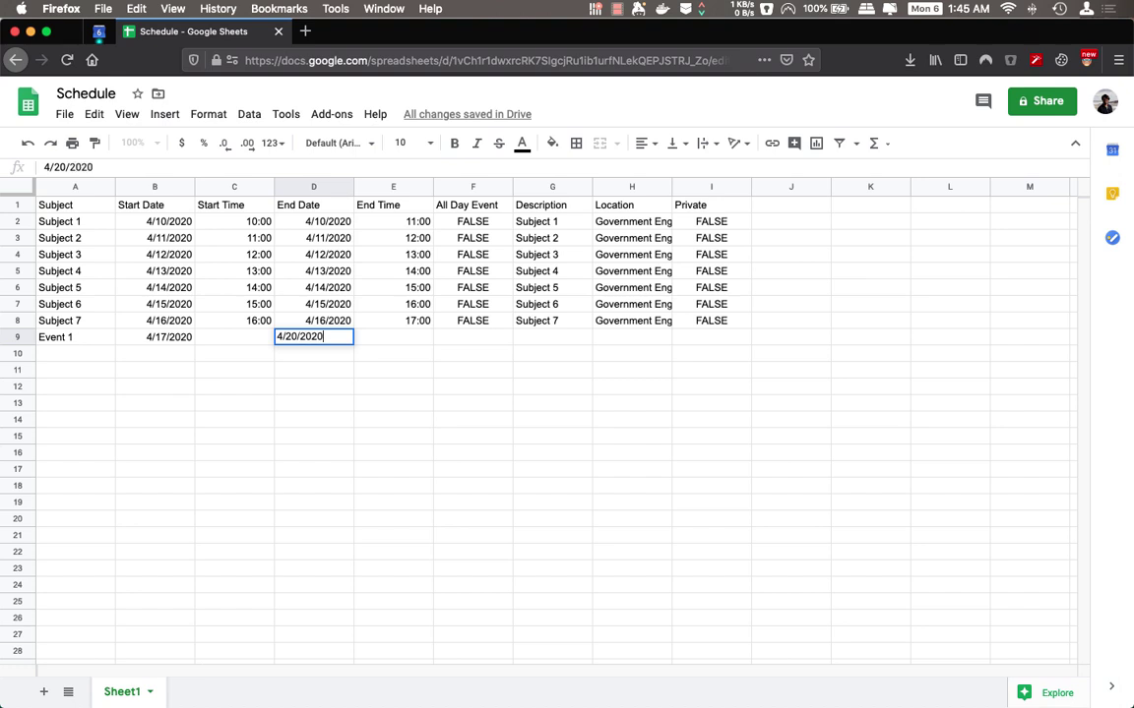
Set All Day Event to TRUE for Event 1 and enter "All Day Event" as its description.
click(461, 338)
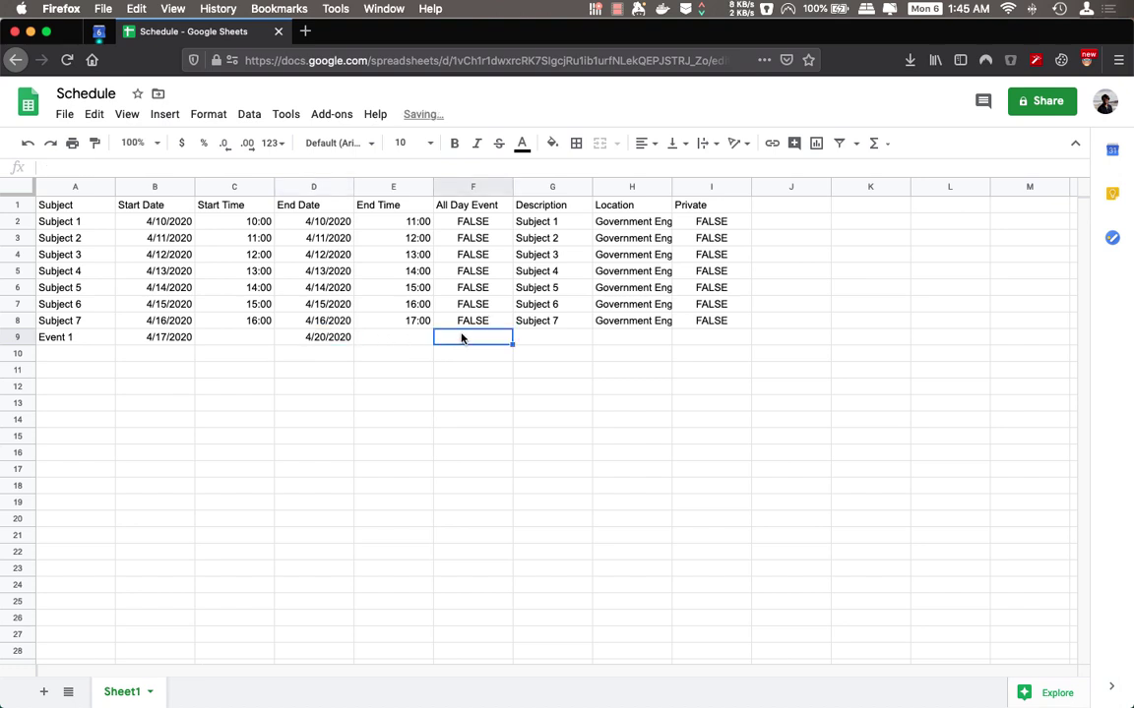
text(TRUE)
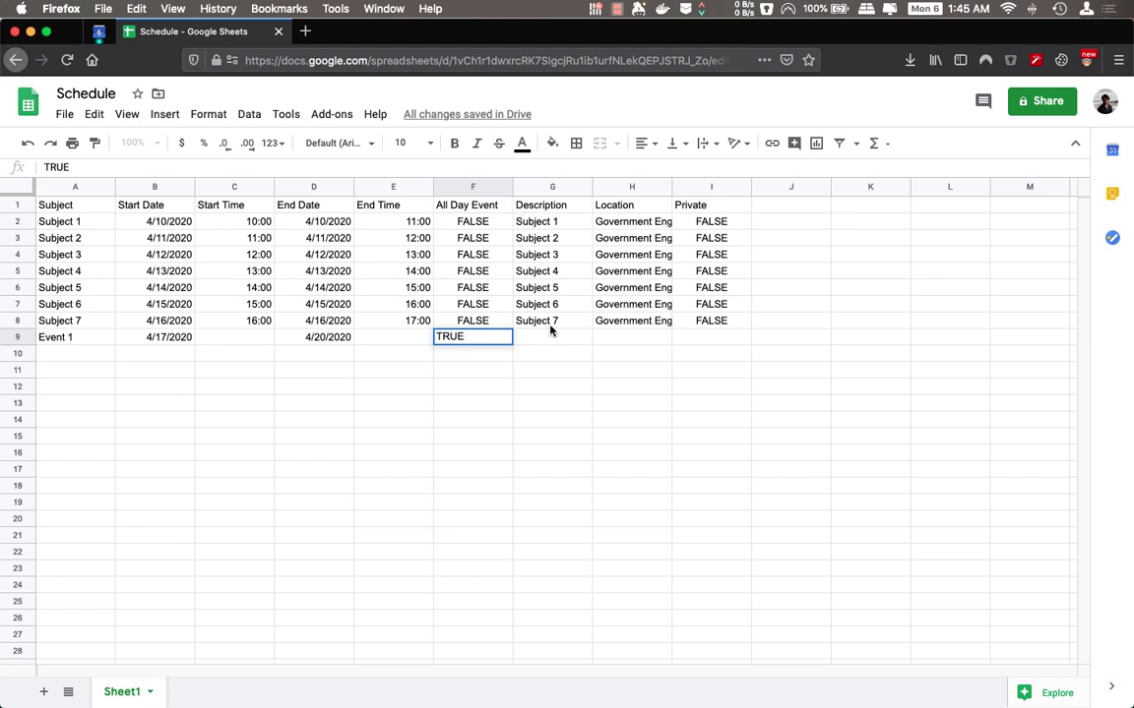
key(Tab)
text(Al)
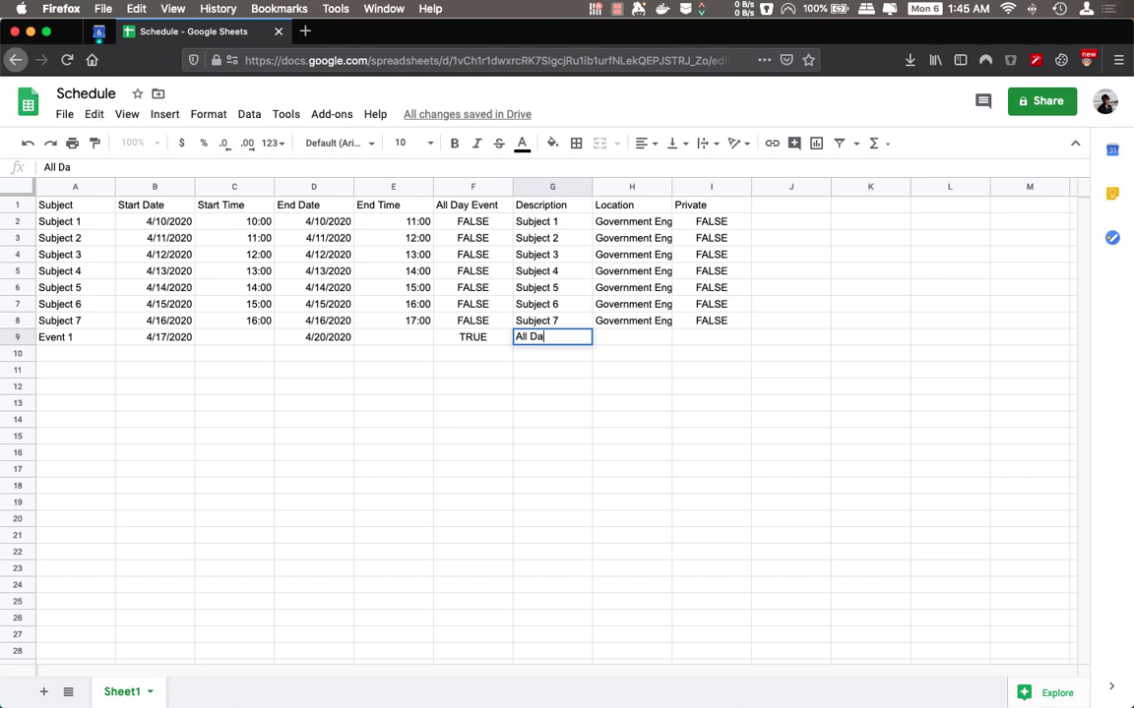
text(l Day Event)
Fill the location from row 8 down to Event 1 in row 9 and set its Private value to TRUE.
click(651, 325)
click(669, 336)
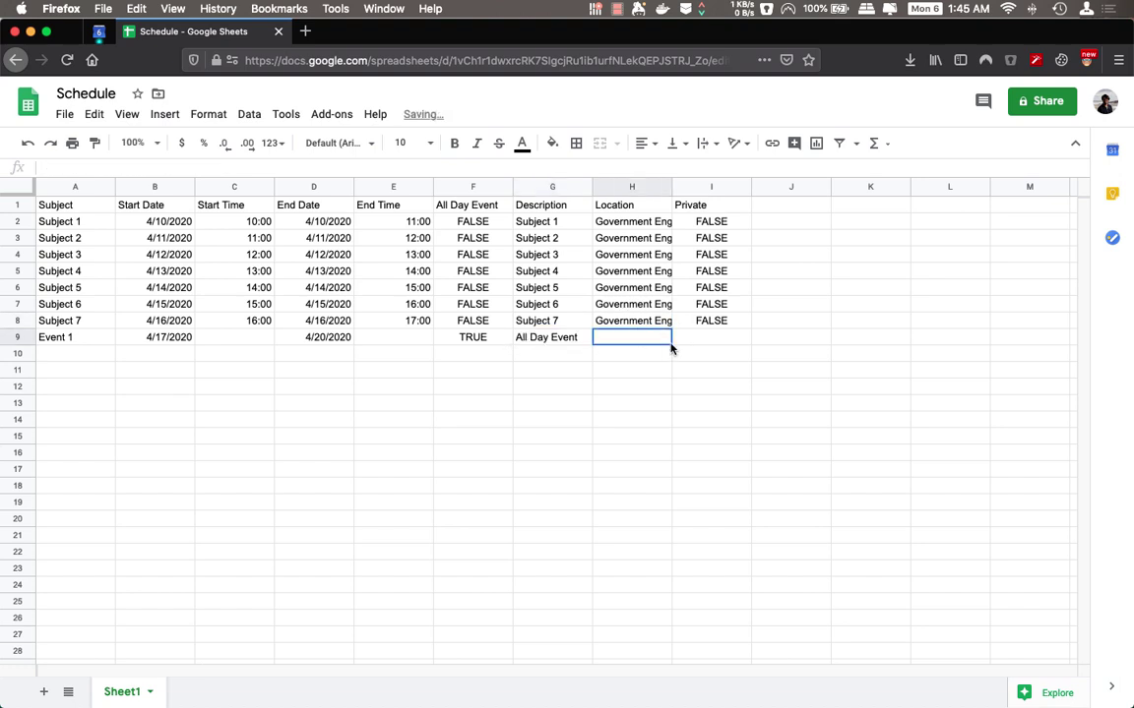
click(656, 321)
drag(670, 335, 702, 343)
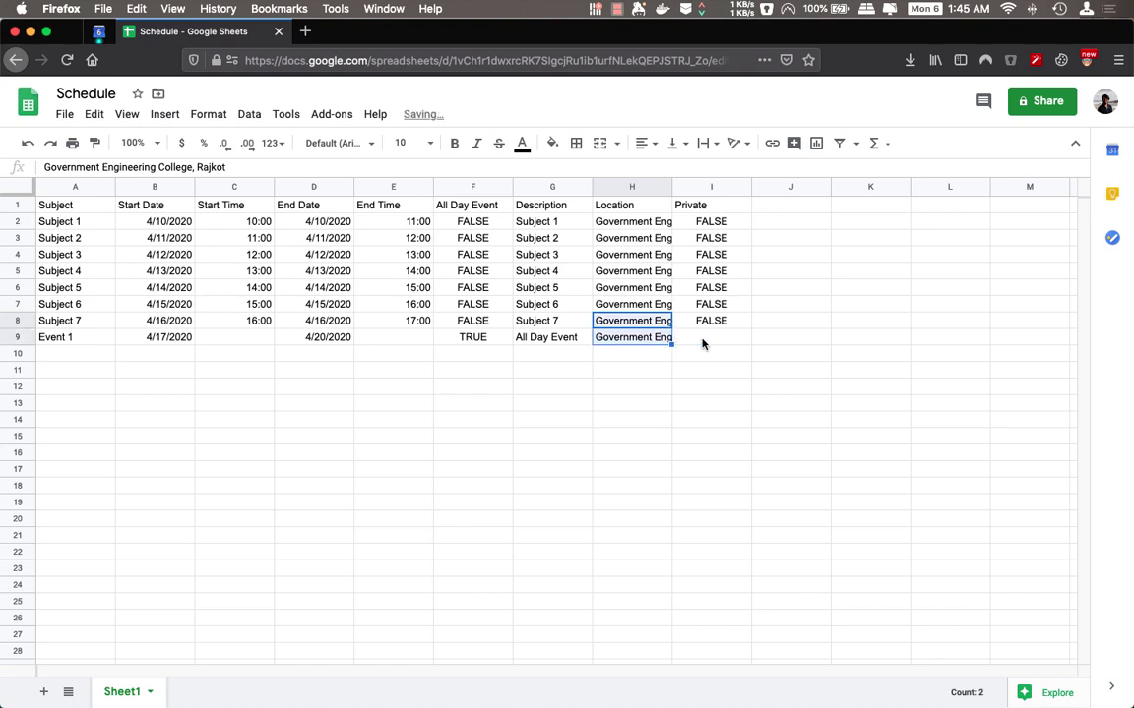
click(705, 342)
text(TRUE)
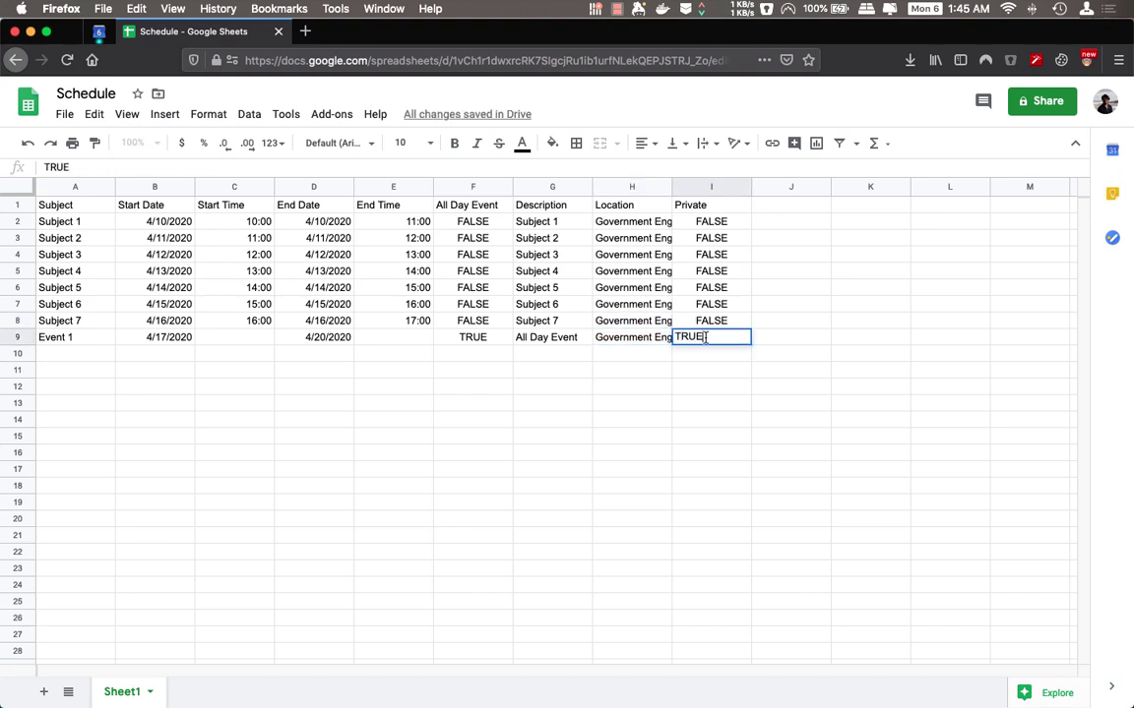
click(643, 356)
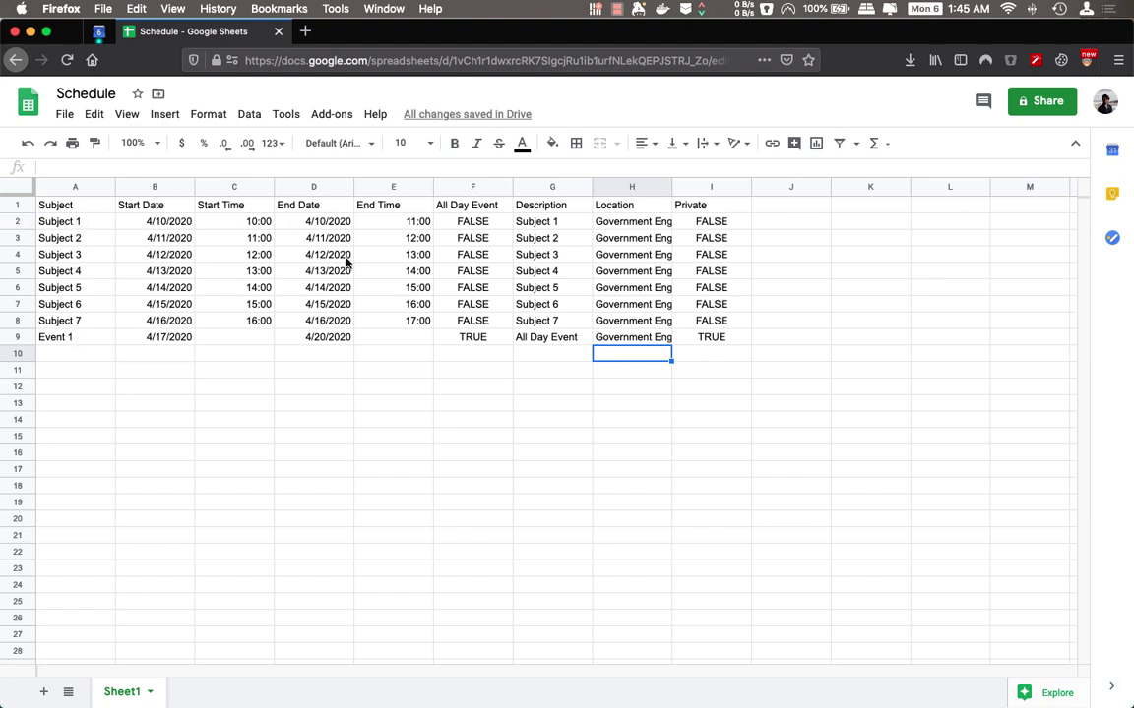
Download the current sheet as comma-separated values and save the CSV file to the computer.
click(64, 114)
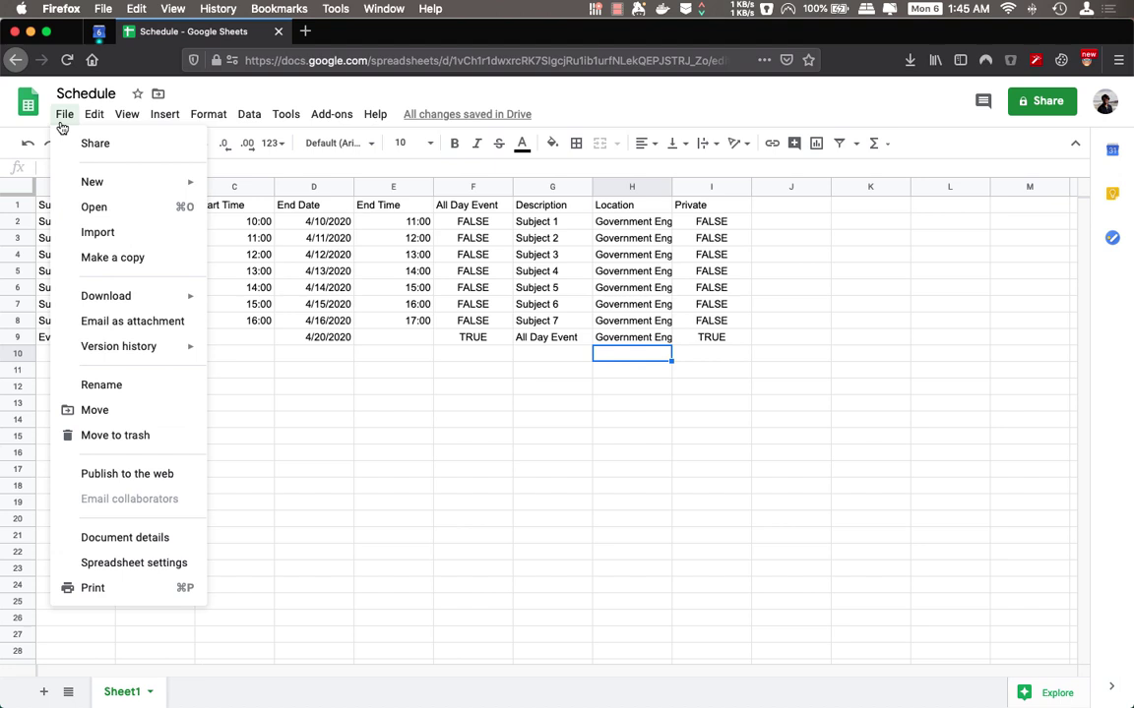
mouse_move(144, 313)
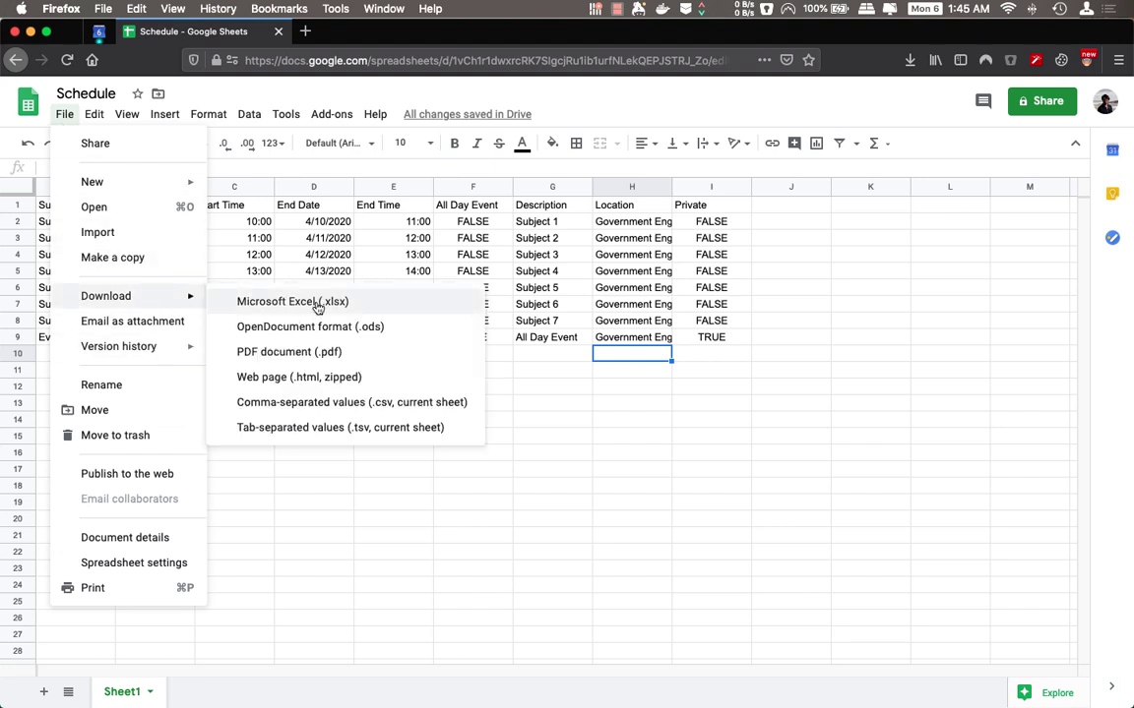
click(335, 403)
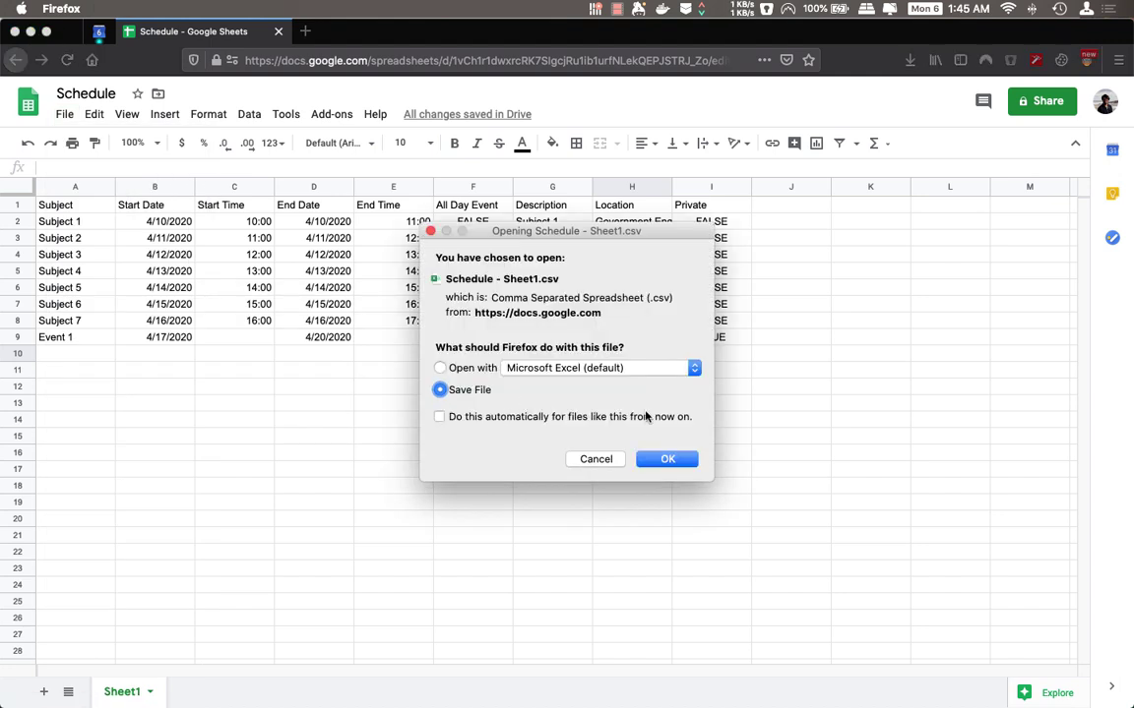
click(667, 459)
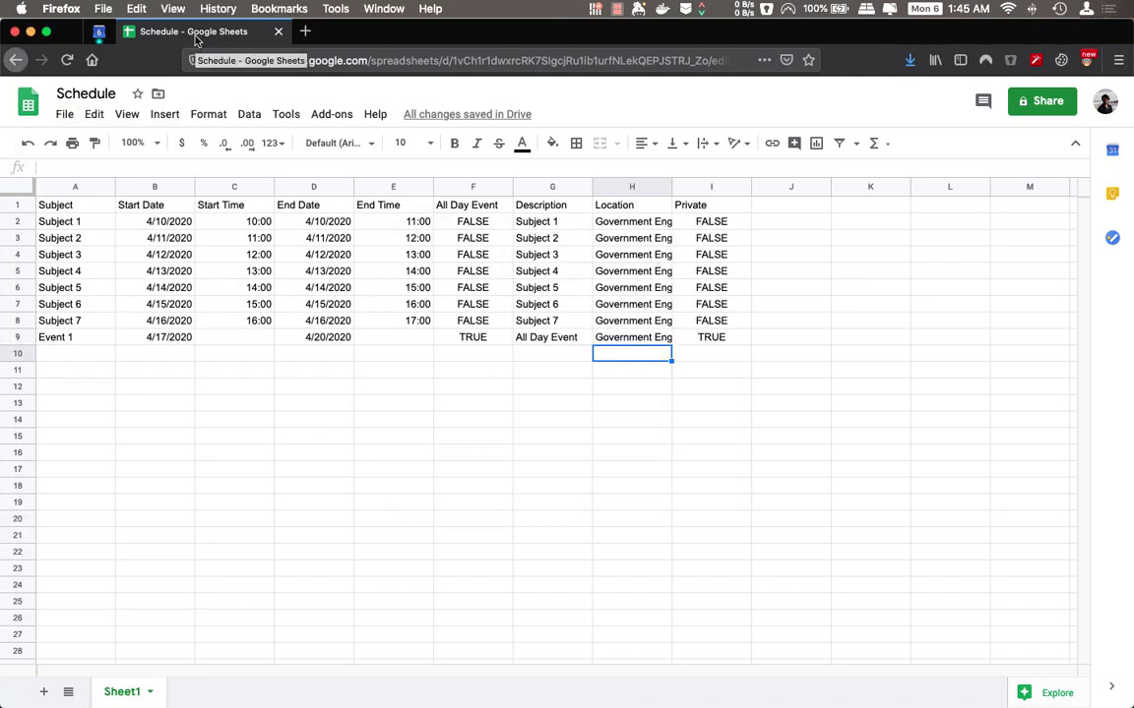
Switch to the Google Calendar settings and check the browser's recent downloads for the exported schedule file.
click(102, 35)
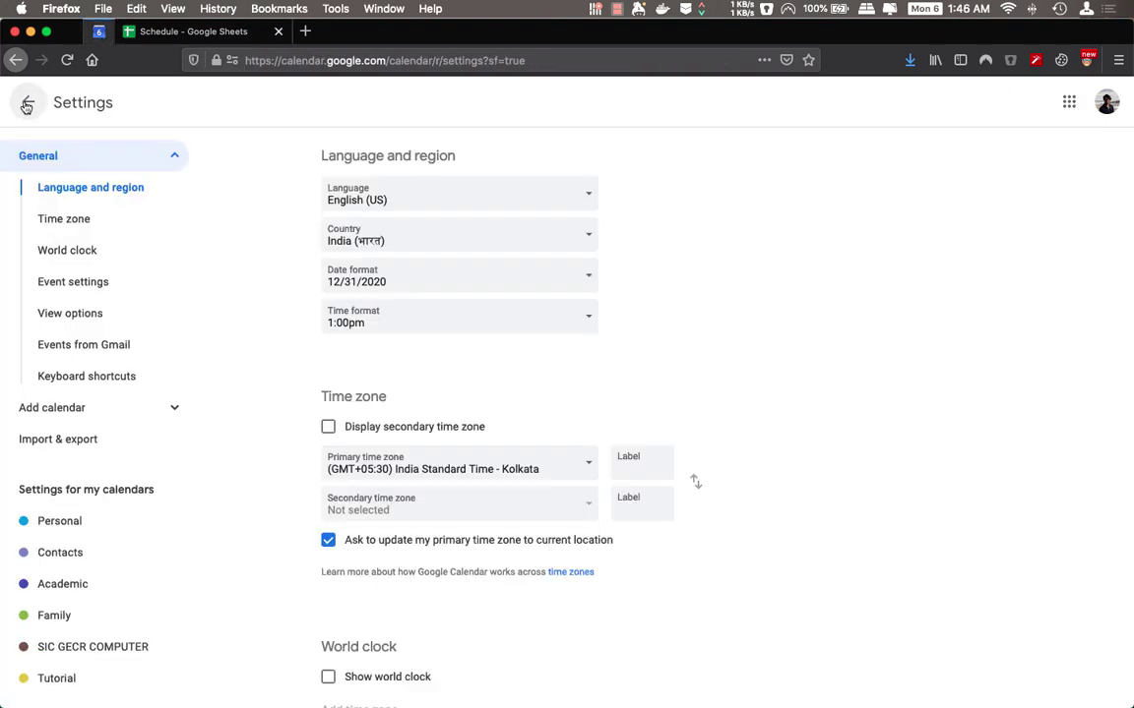
click(909, 61)
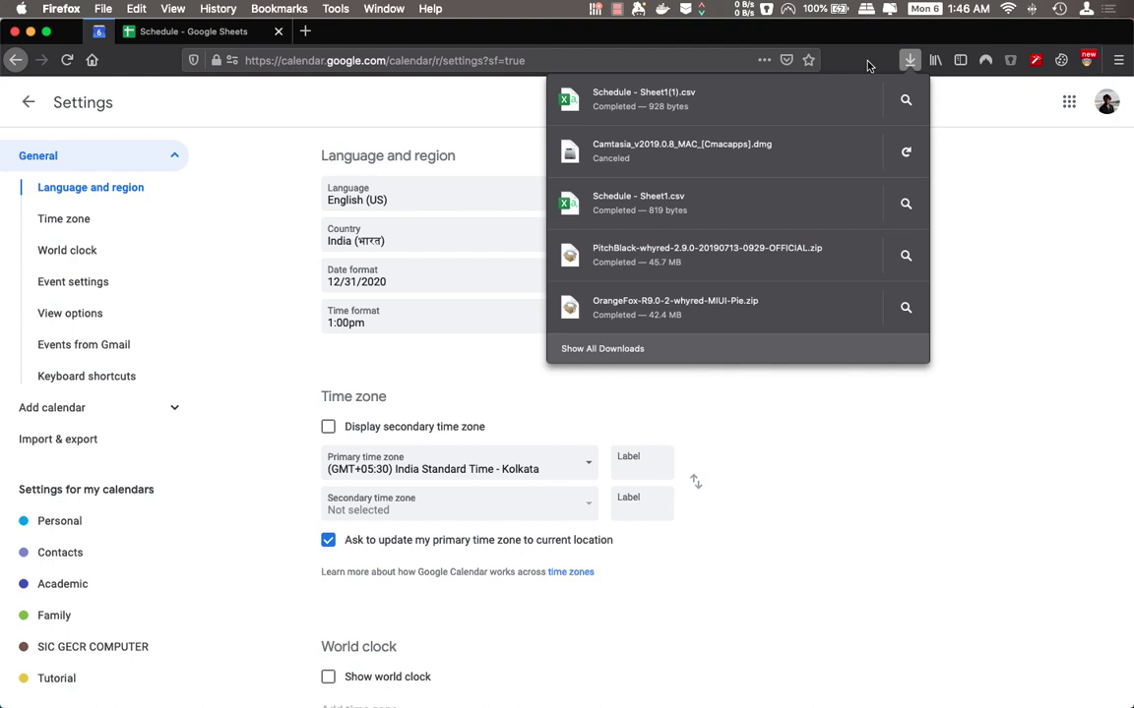
click(701, 103)
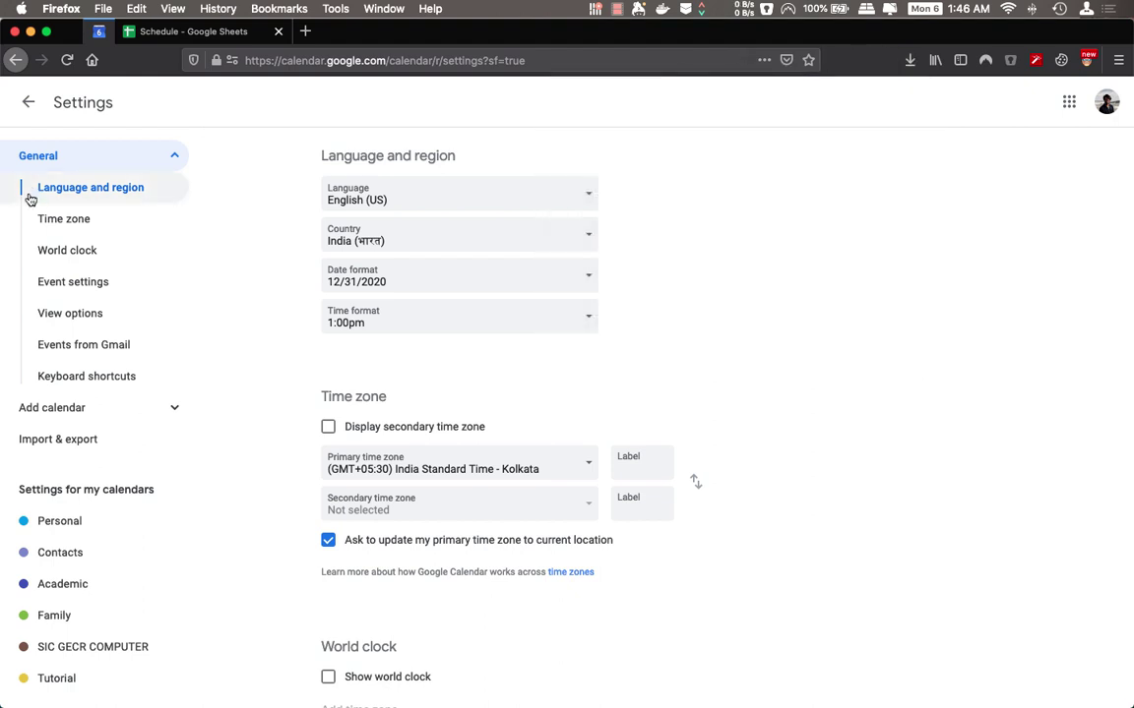
Select Schedule - Sheet1(1).csv from the computer as the file to import in the calendar's import settings.
click(22, 443)
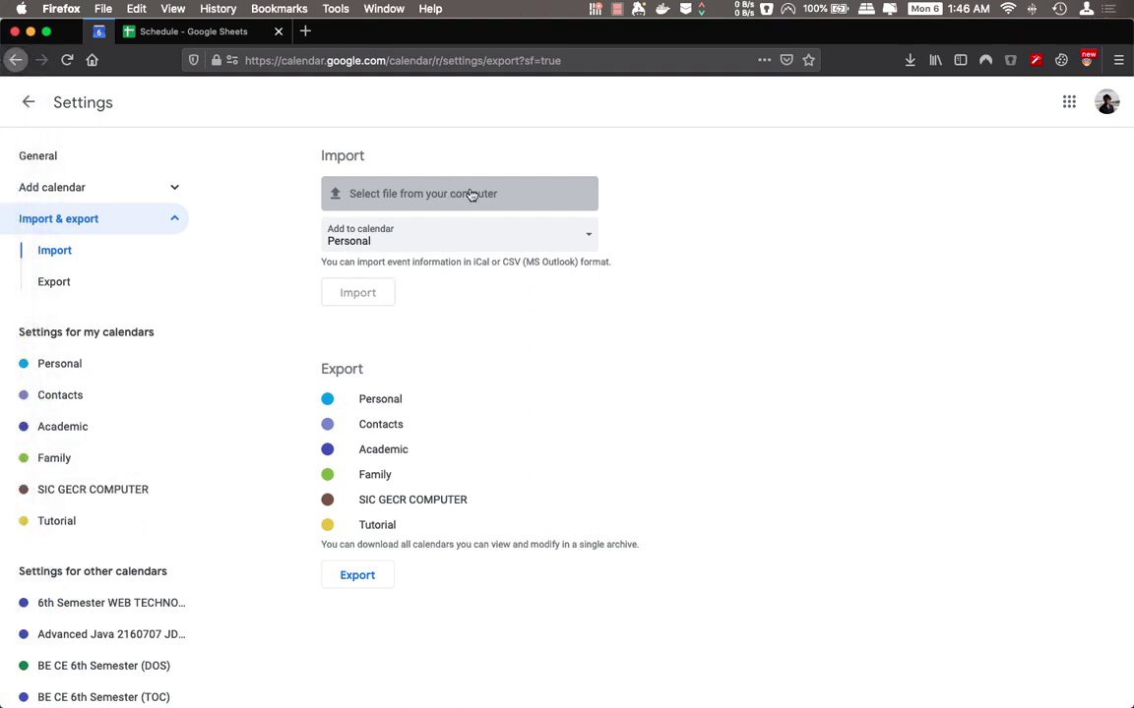
click(471, 195)
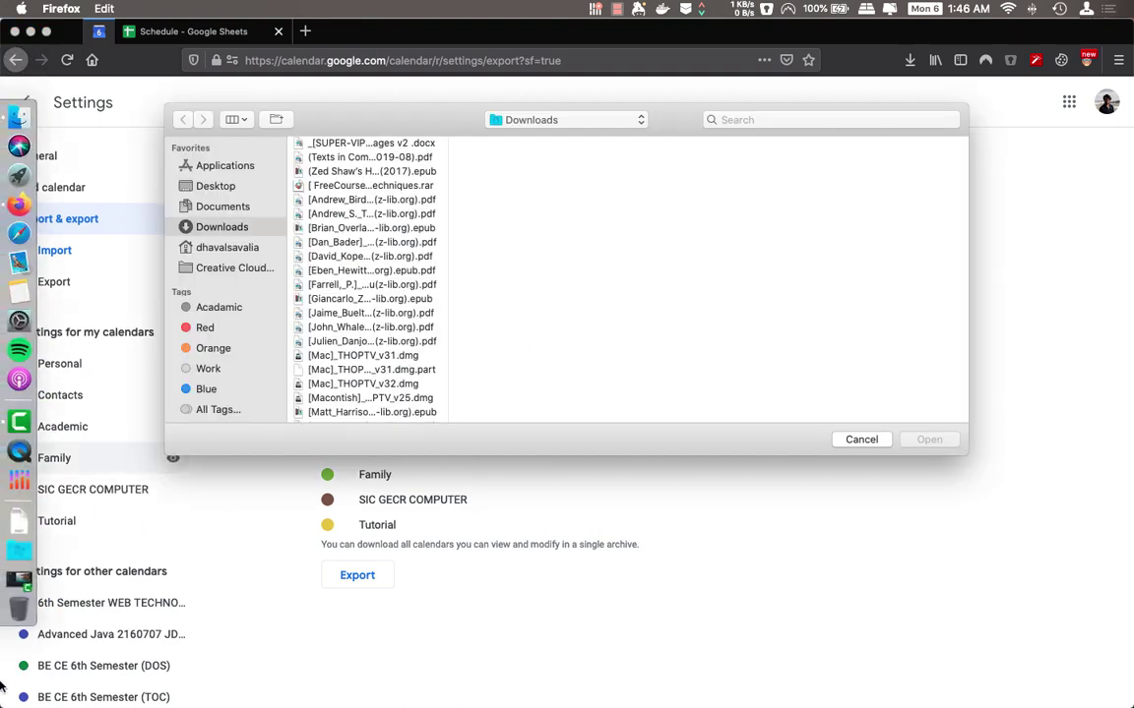
click(25, 531)
drag(156, 214, 440, 268)
click(929, 439)
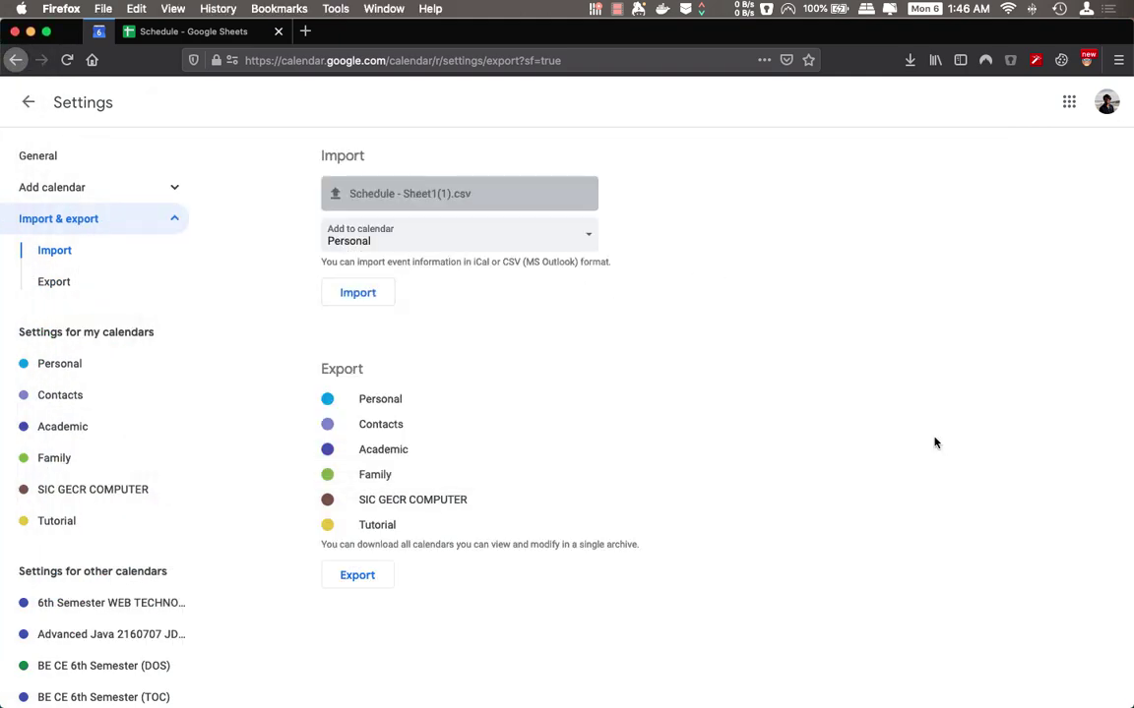
Import the selected CSV file into the Tutorial calendar and dismiss the import message.
click(340, 236)
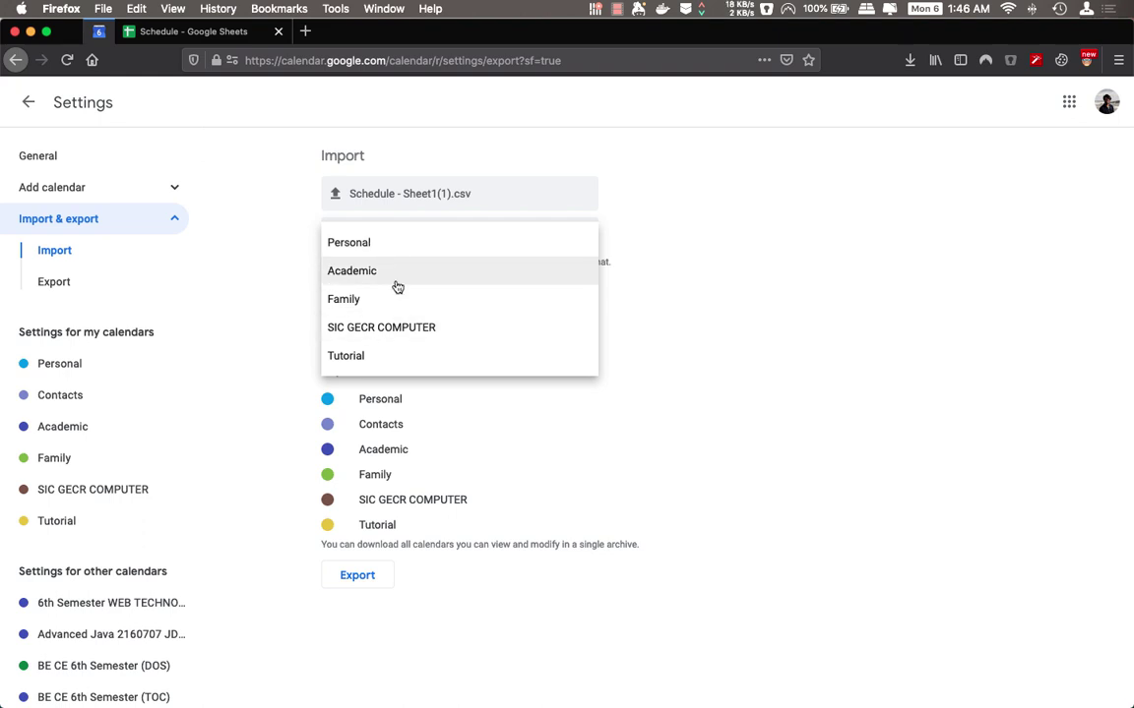
click(394, 360)
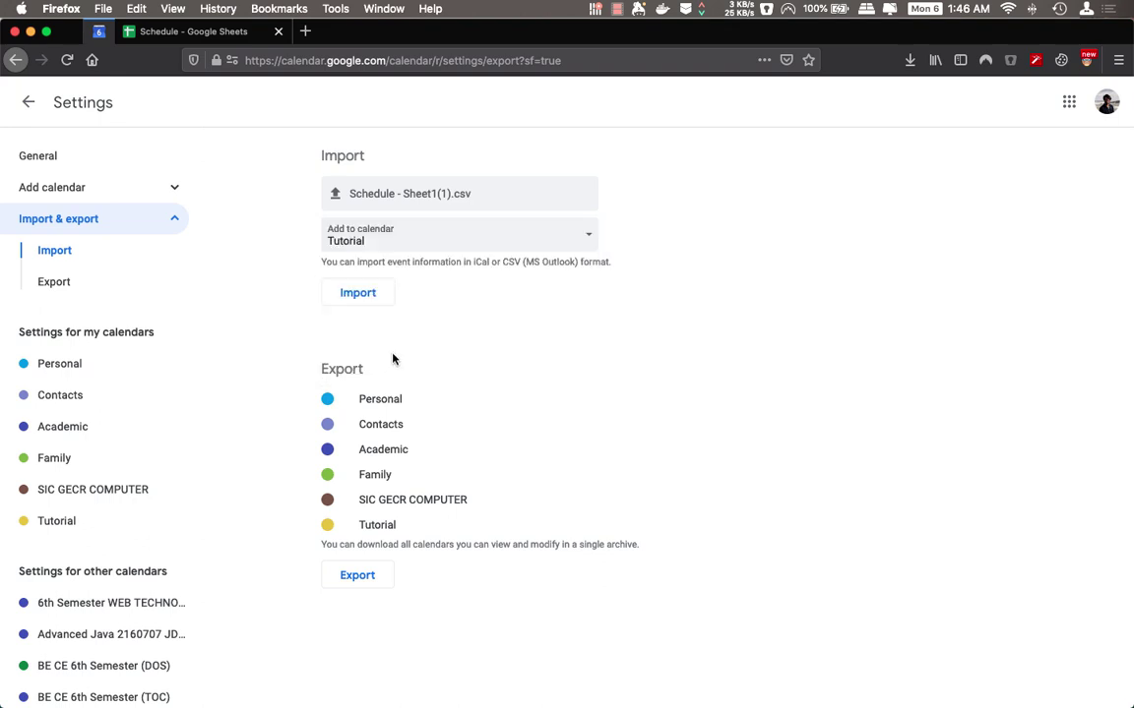
click(356, 292)
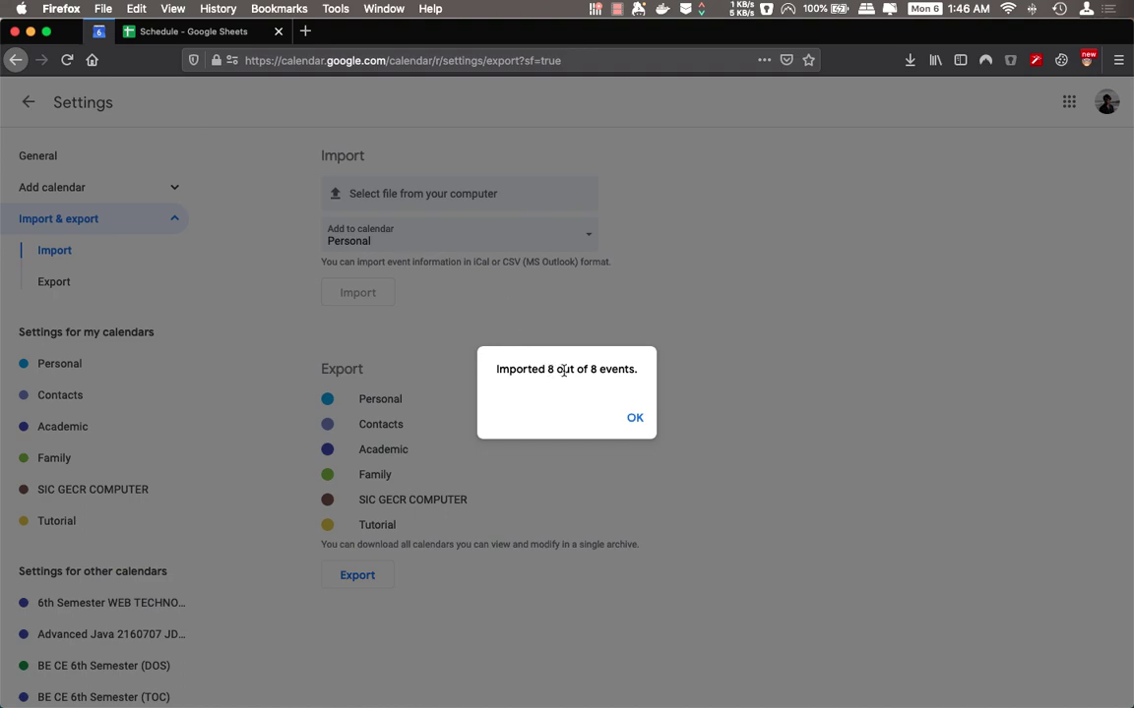
click(173, 38)
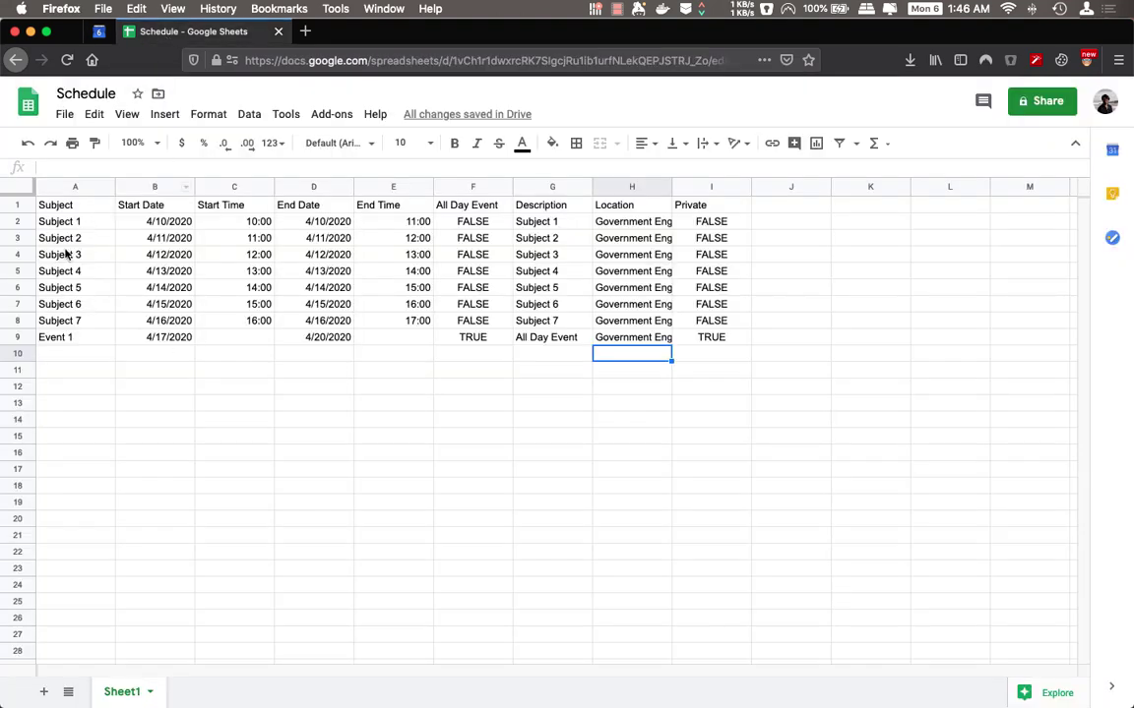
click(97, 33)
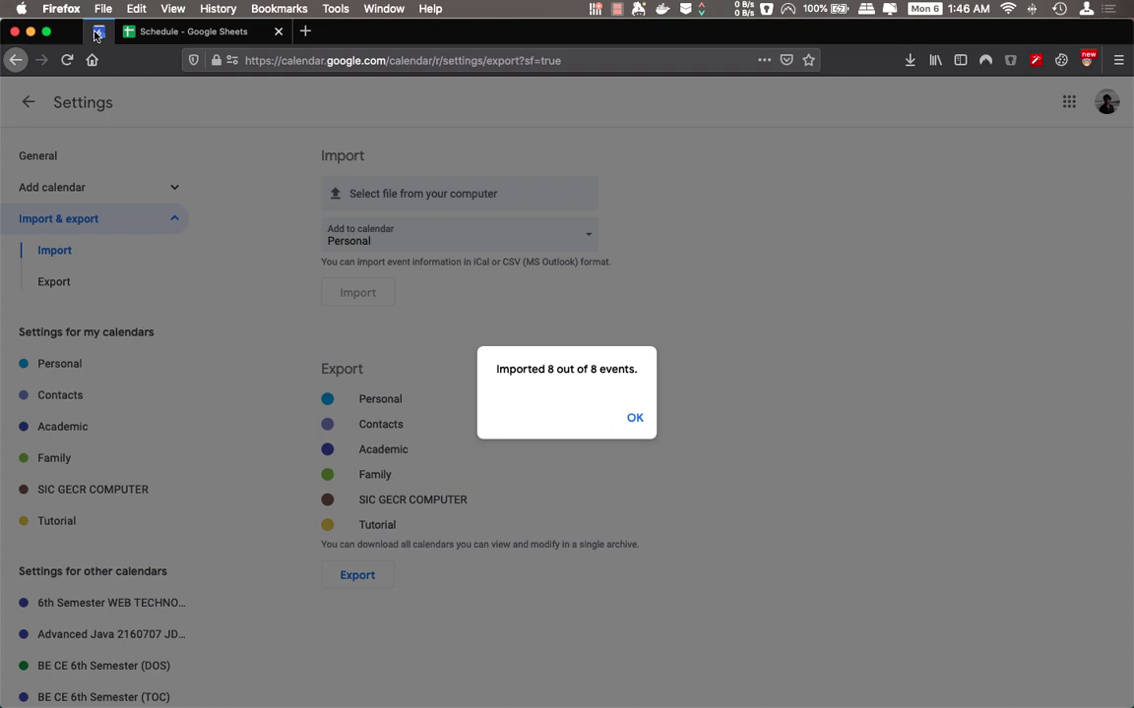
click(633, 418)
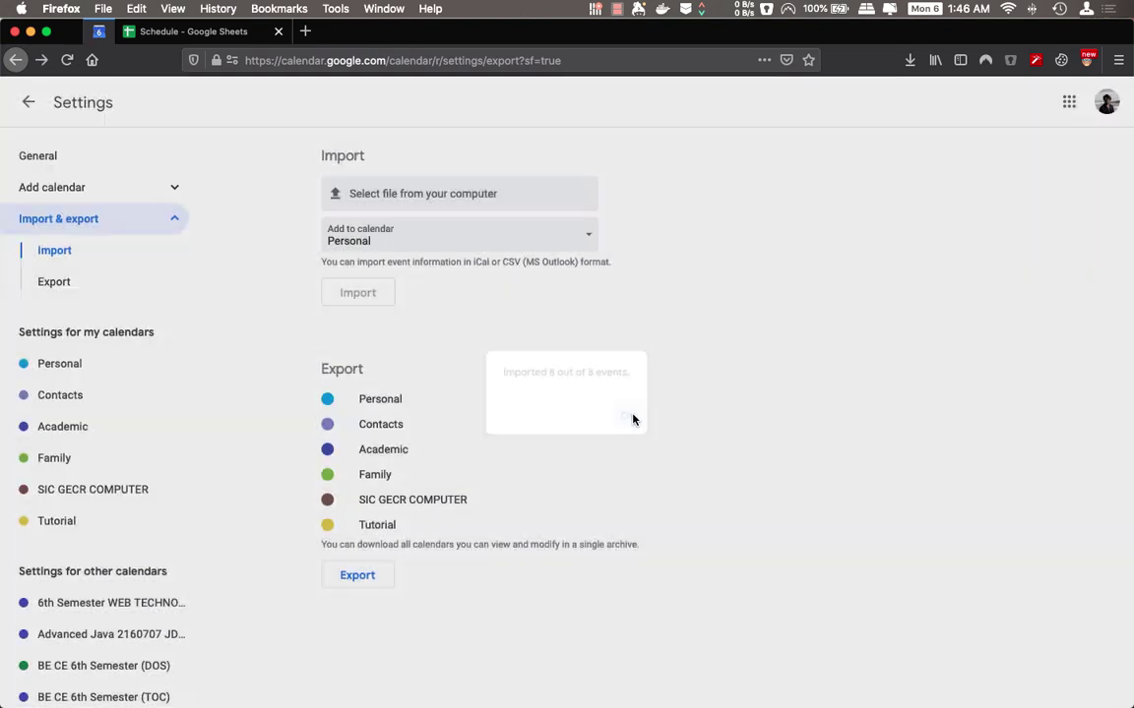
Return to the month view and hide Personal, Academic, Contacts, Family, Reminders, SIC GECR COMPUTER and Tasks, leaving Tutorial shown.
click(29, 103)
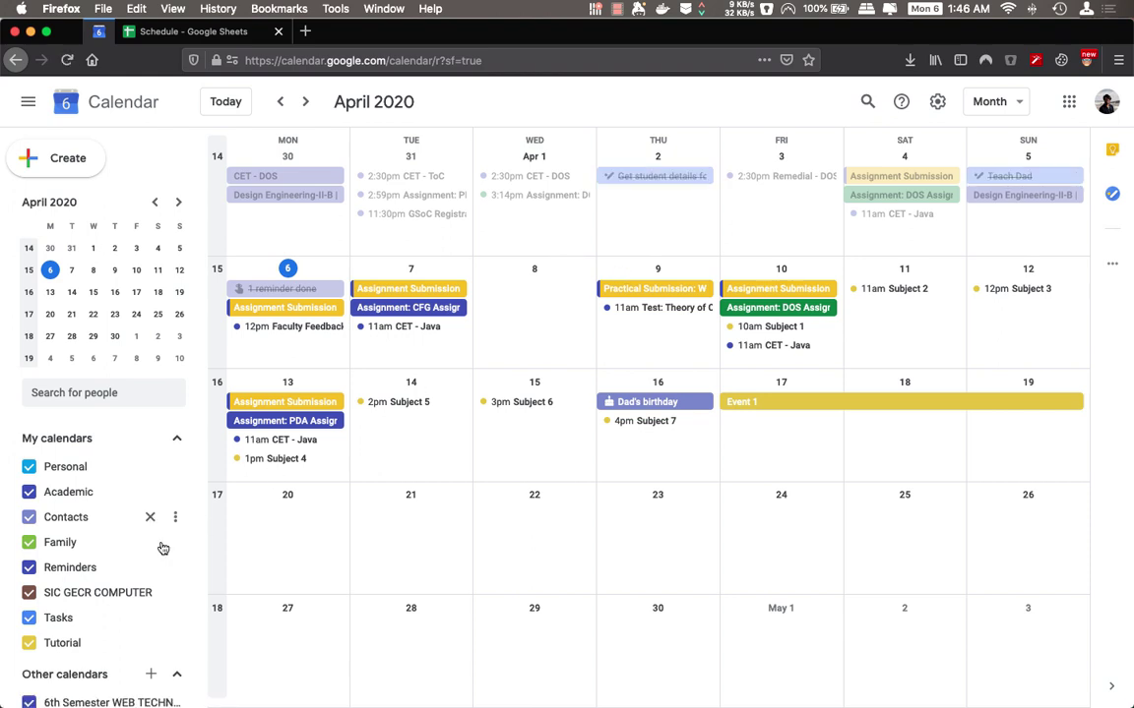
click(28, 467)
click(29, 492)
click(29, 517)
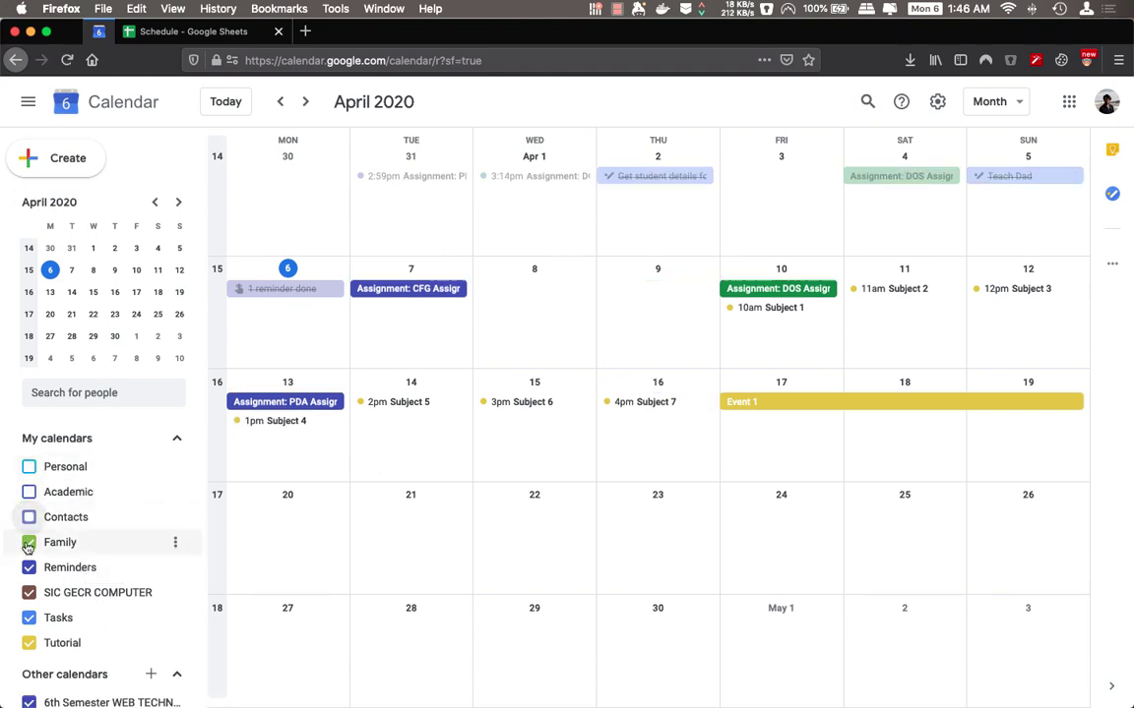
click(28, 542)
click(28, 568)
click(29, 592)
click(29, 618)
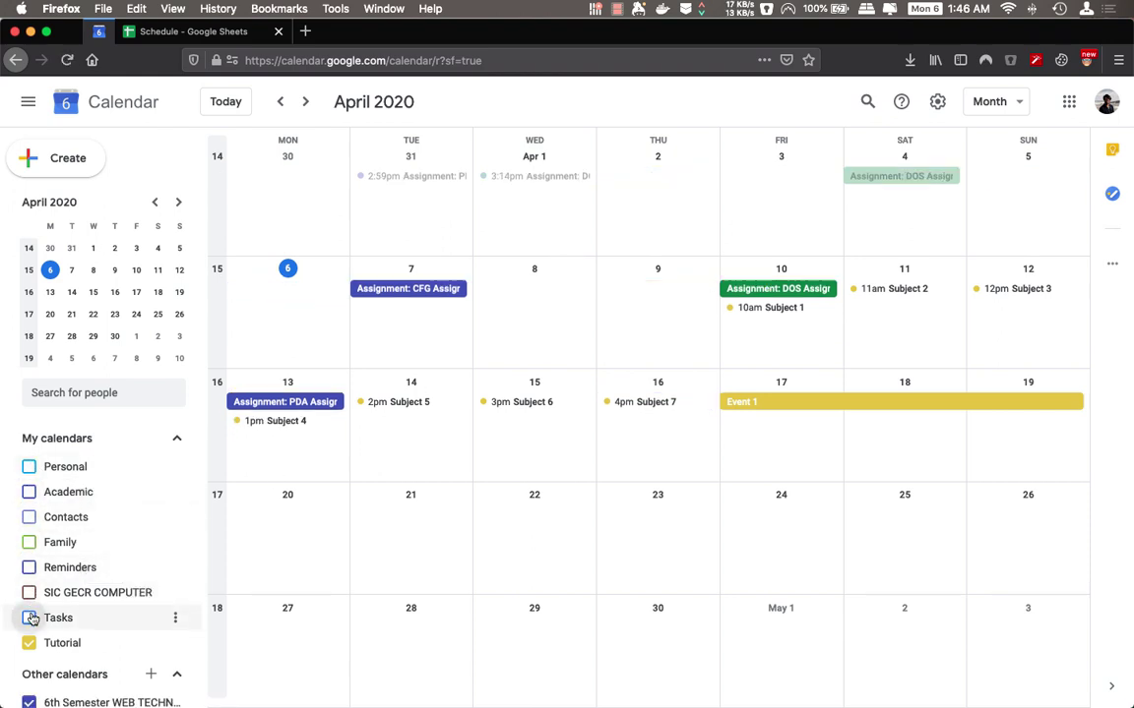
Inspect the imported Subject 2 to Subject 5 events and open the full details of Subject 5.
click(904, 301)
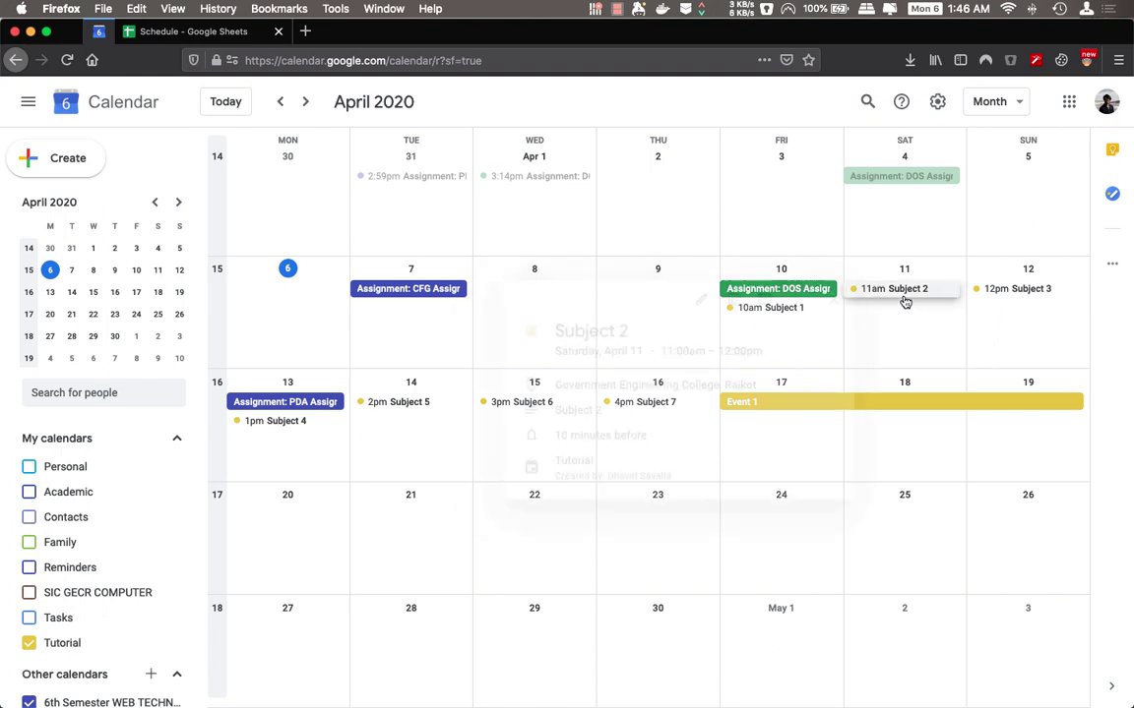
click(1033, 289)
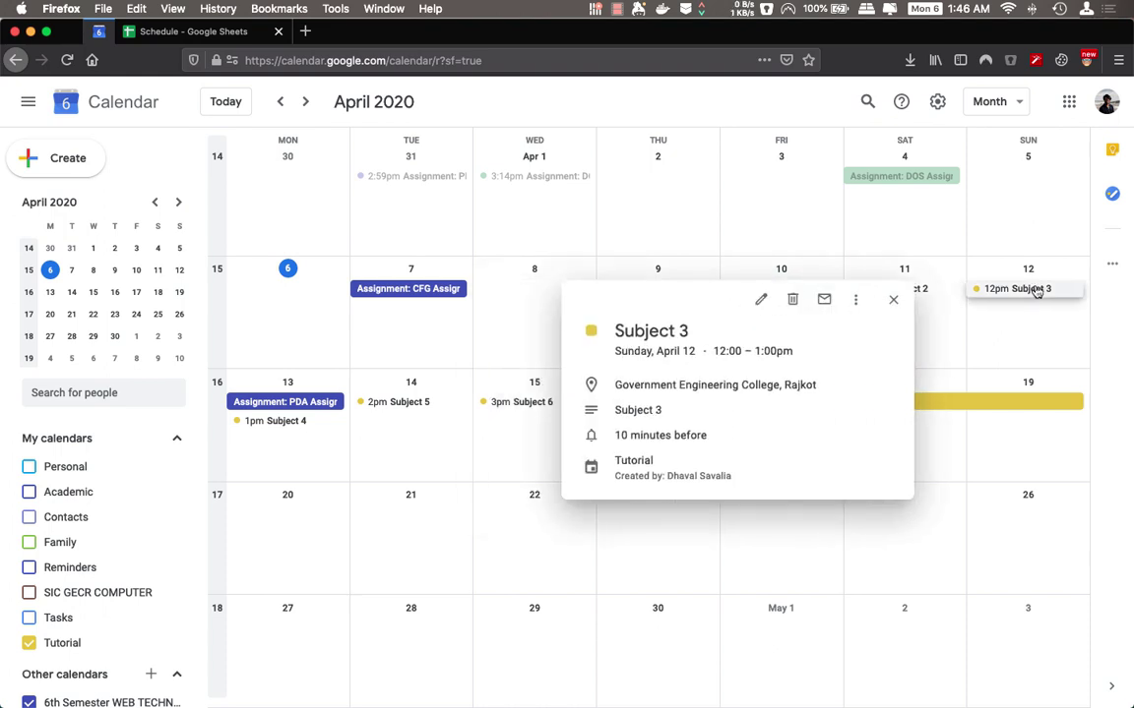
click(293, 422)
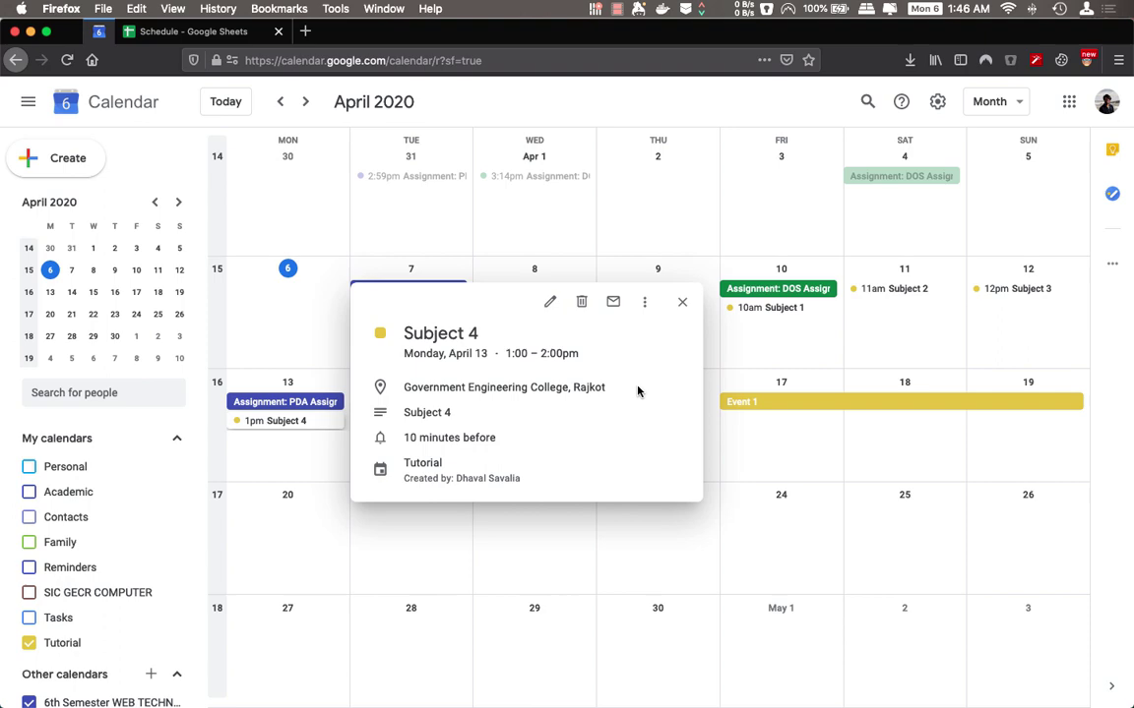
click(787, 374)
click(457, 406)
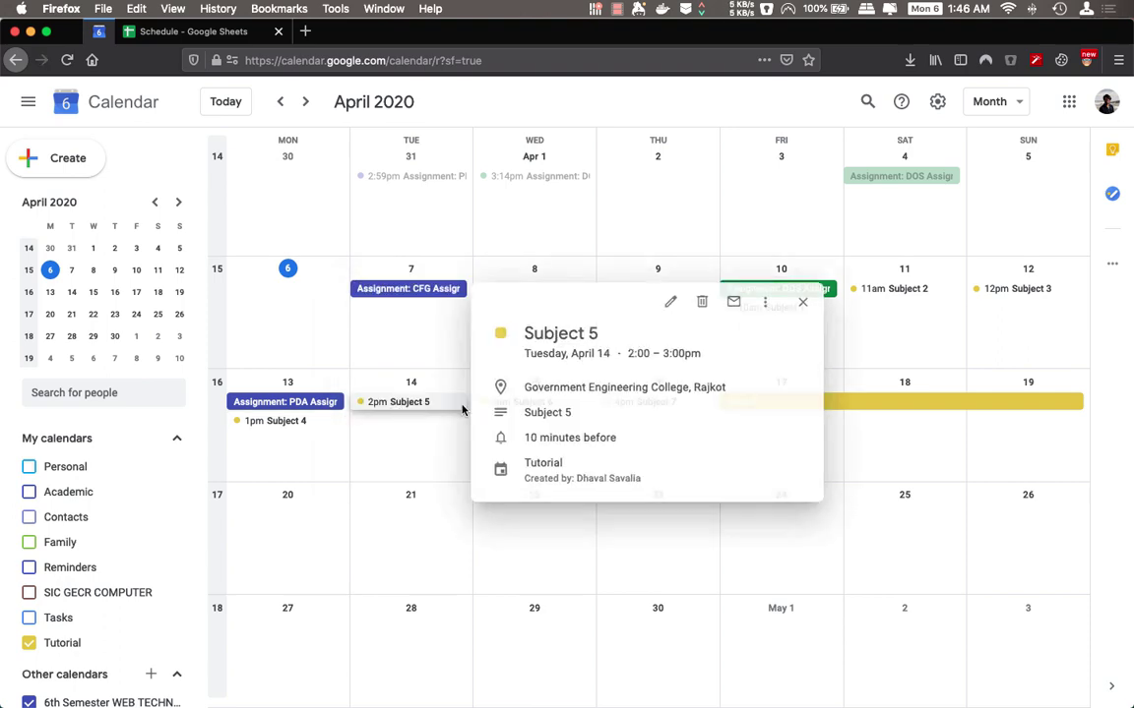
click(404, 420)
click(423, 404)
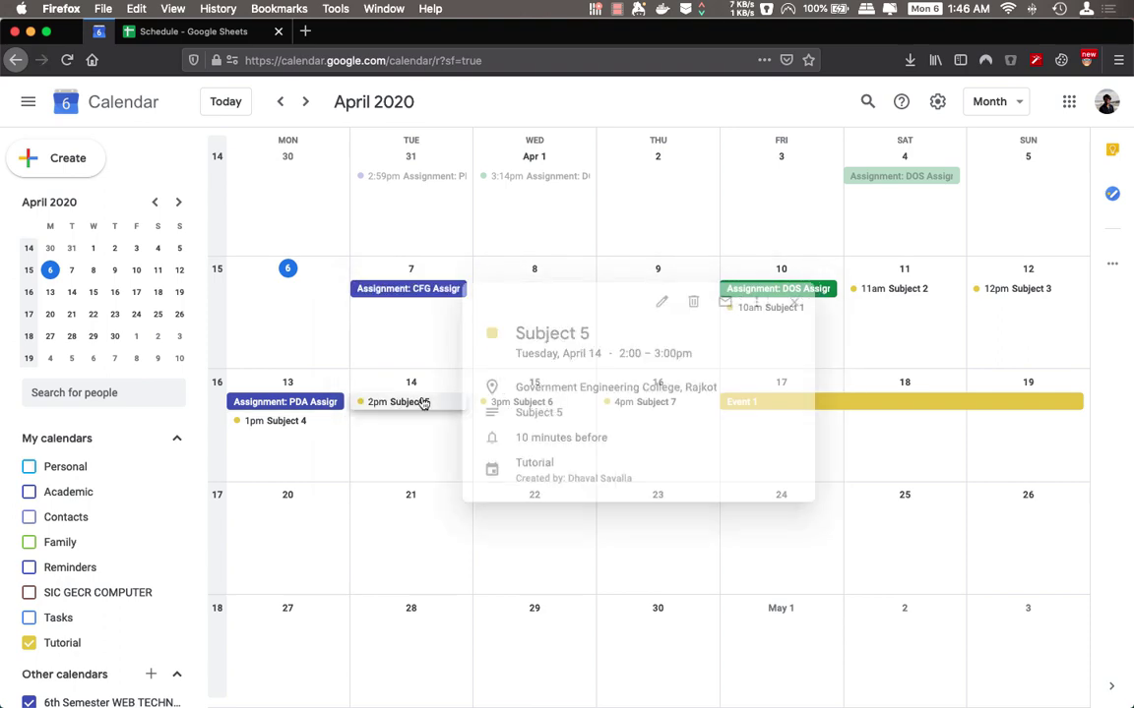
double_click(423, 402)
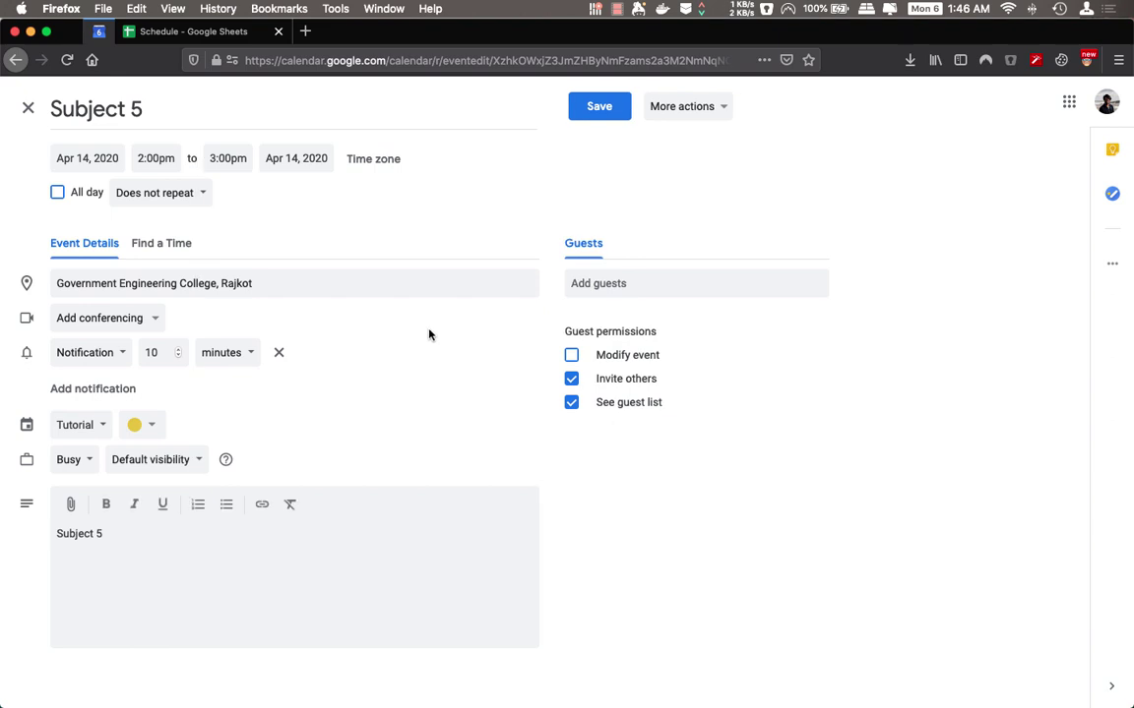
Compare the Subject column and start dates in the Schedule sheet with the Subject 5 event's title and date.
click(147, 35)
drag(68, 223, 71, 337)
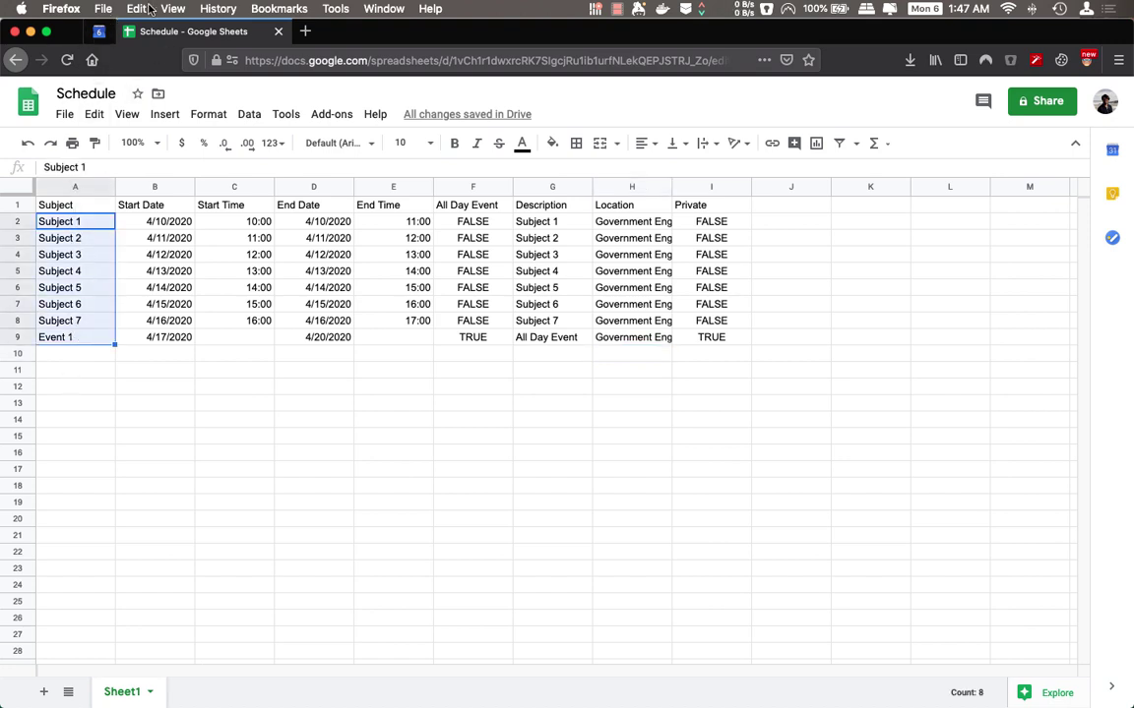
click(134, 218)
click(98, 32)
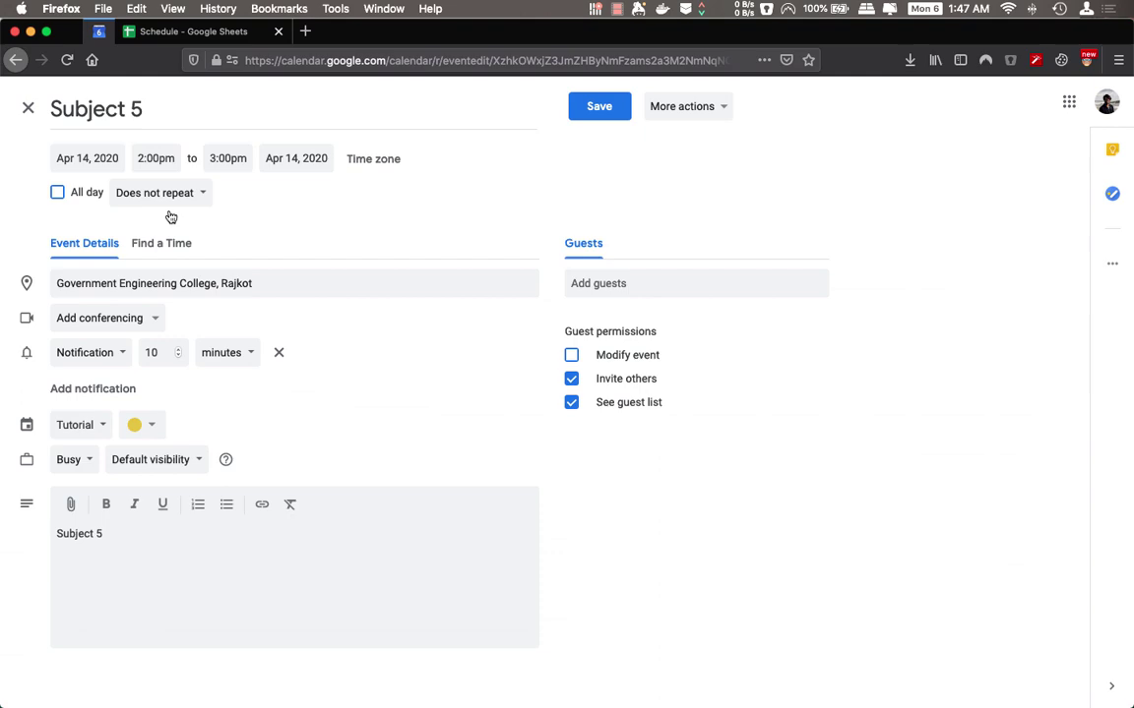
click(182, 31)
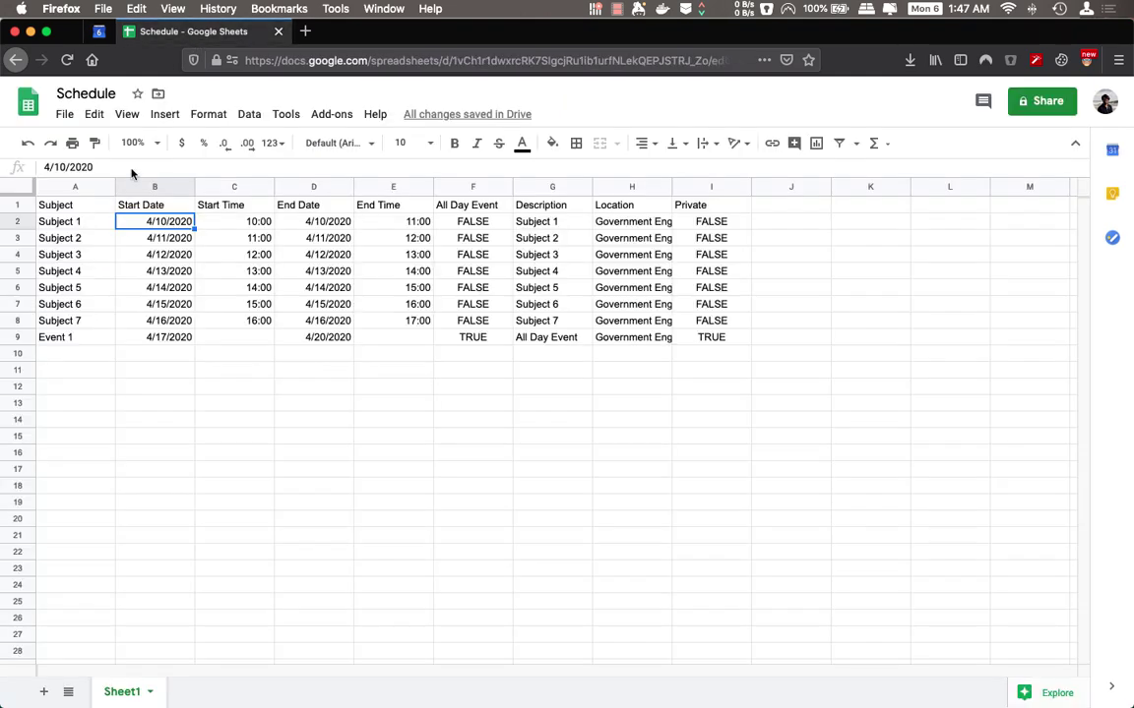
click(98, 31)
click(174, 9)
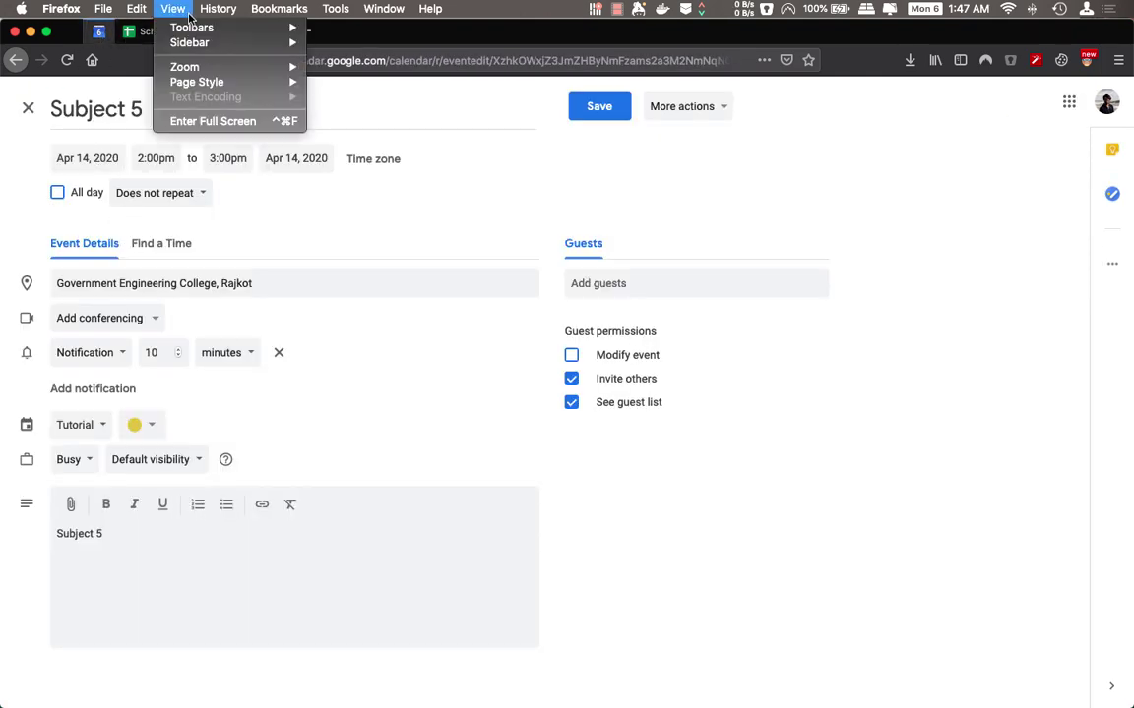
click(131, 37)
click(139, 36)
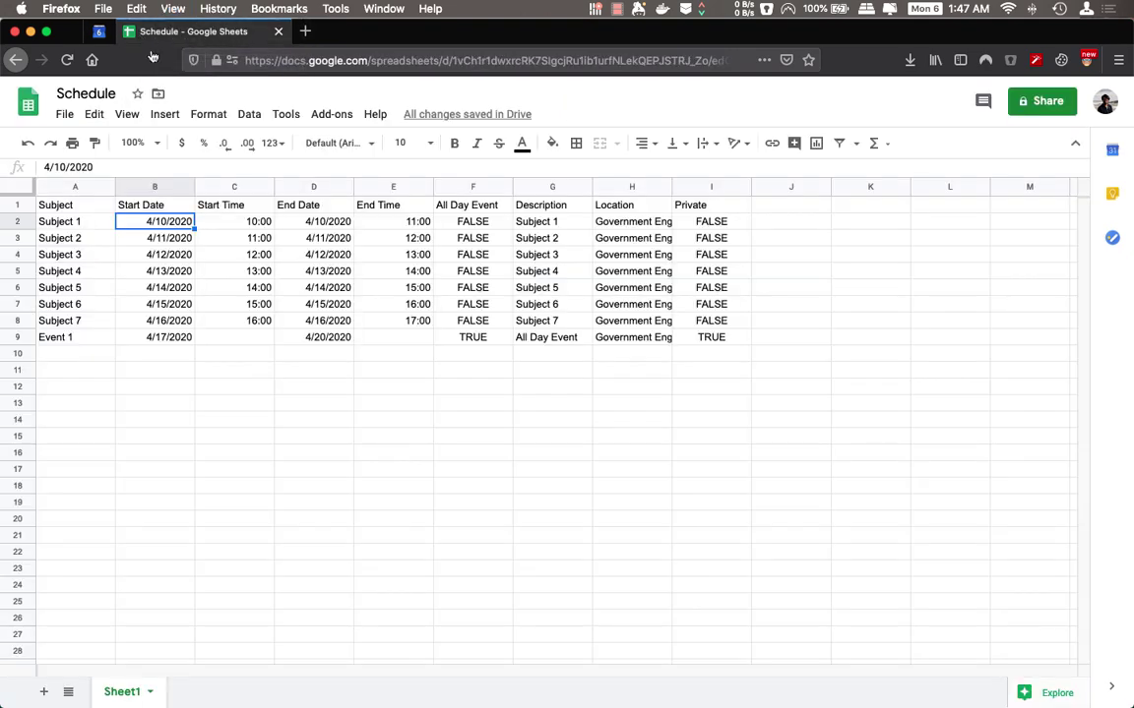
Compare the start time, end date and end time of Subject 5 in the Schedule sheet with its calendar event.
click(157, 290)
click(251, 289)
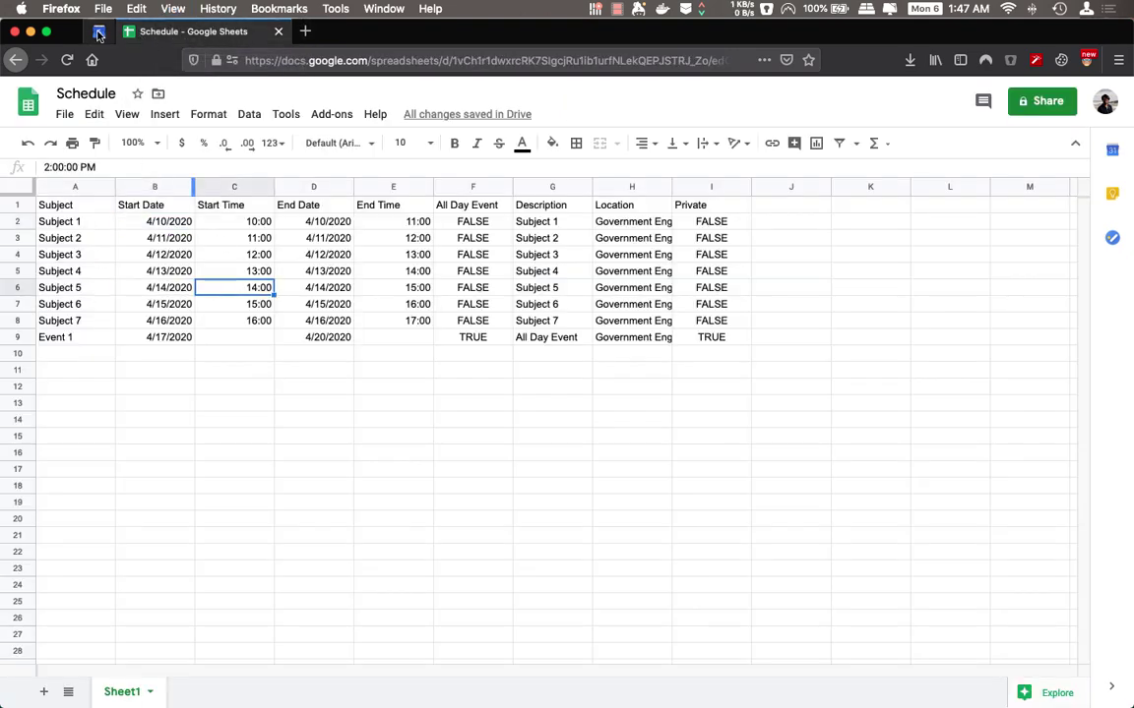
click(99, 32)
click(165, 34)
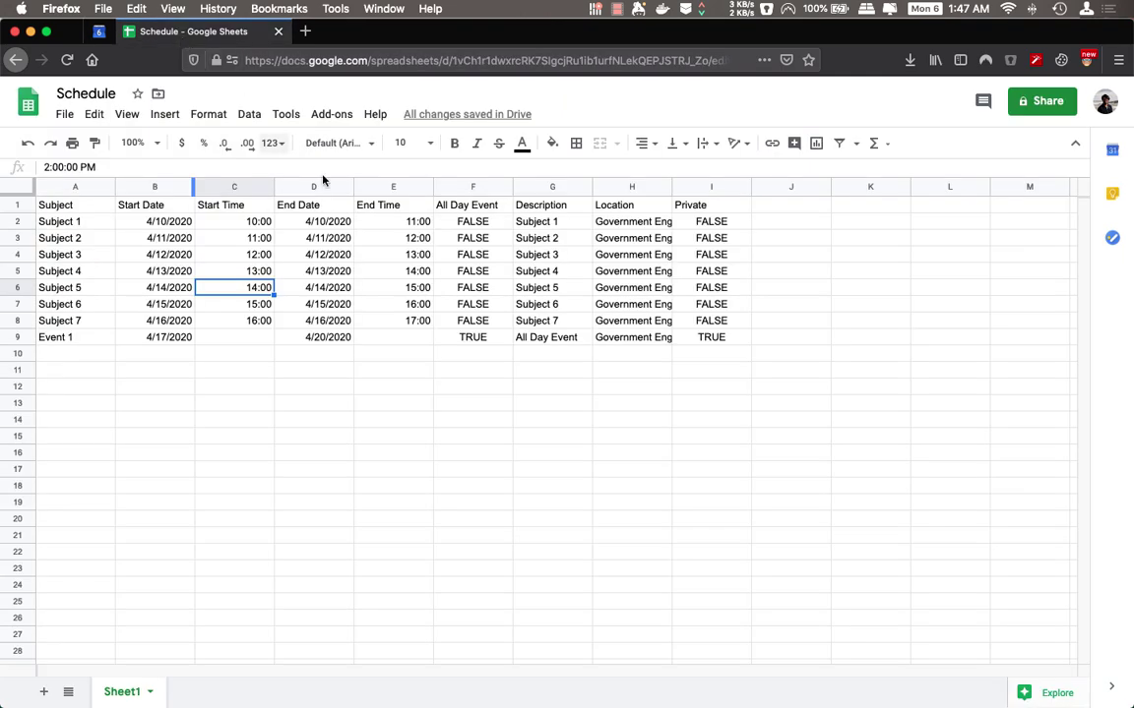
click(332, 286)
click(383, 288)
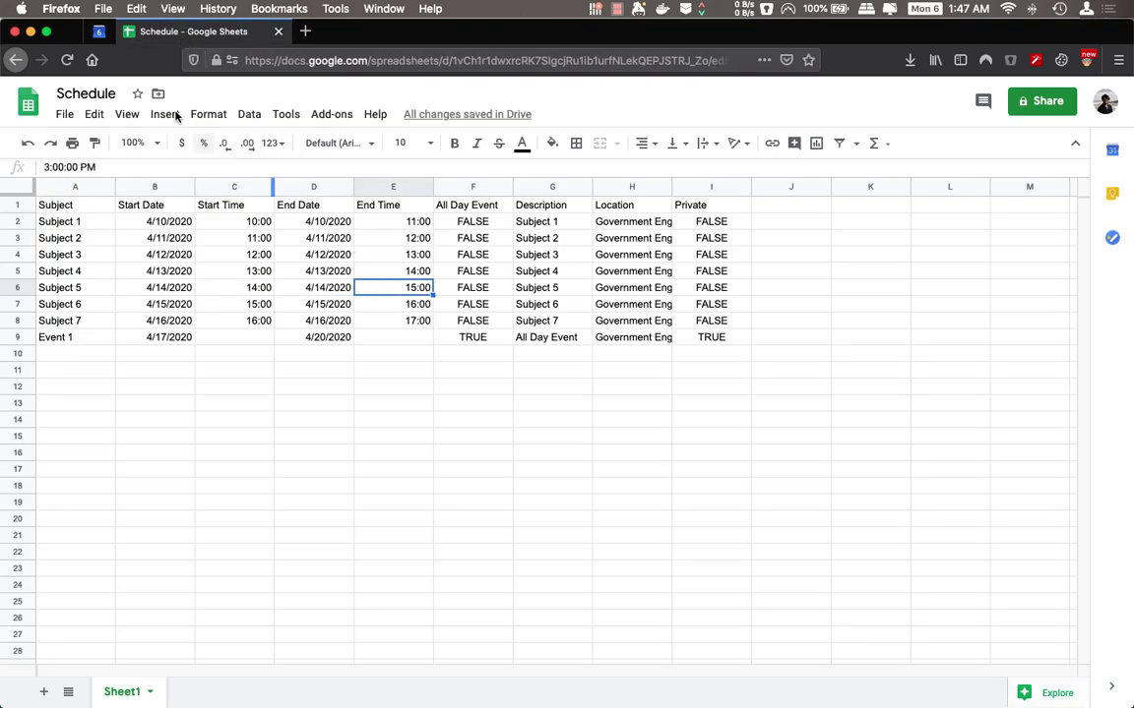
click(98, 32)
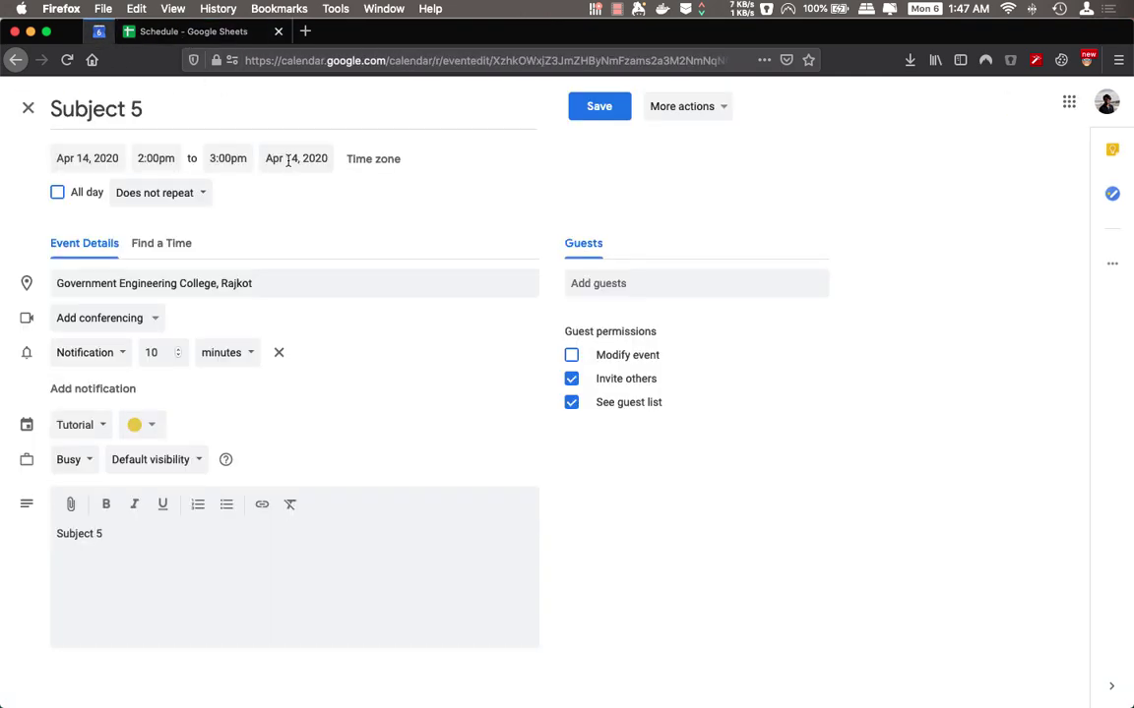
Check the All Day Event value of Subject 5 in the sheet against the event's all-day setting.
click(197, 32)
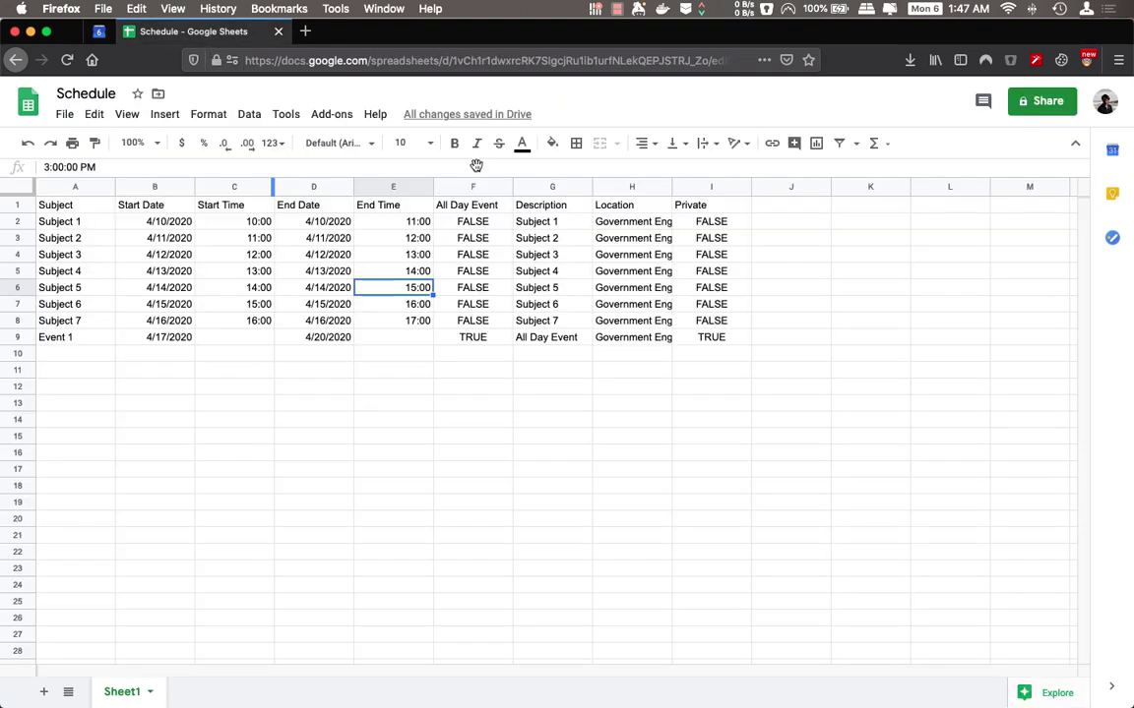
click(477, 286)
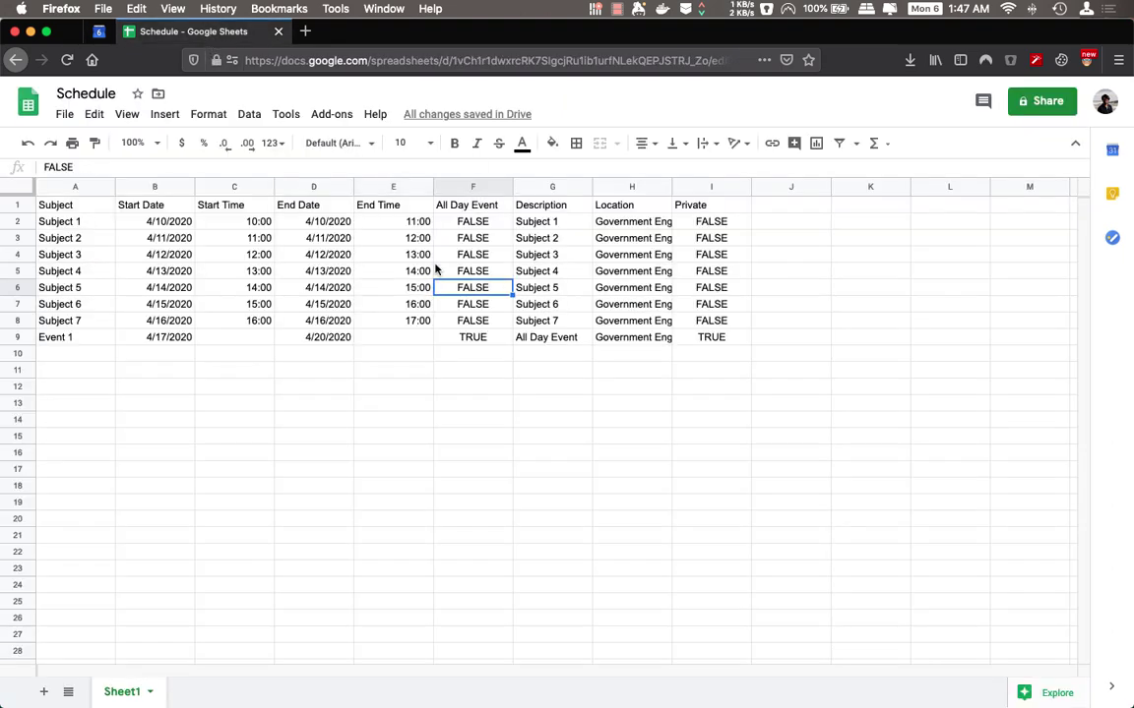
click(98, 32)
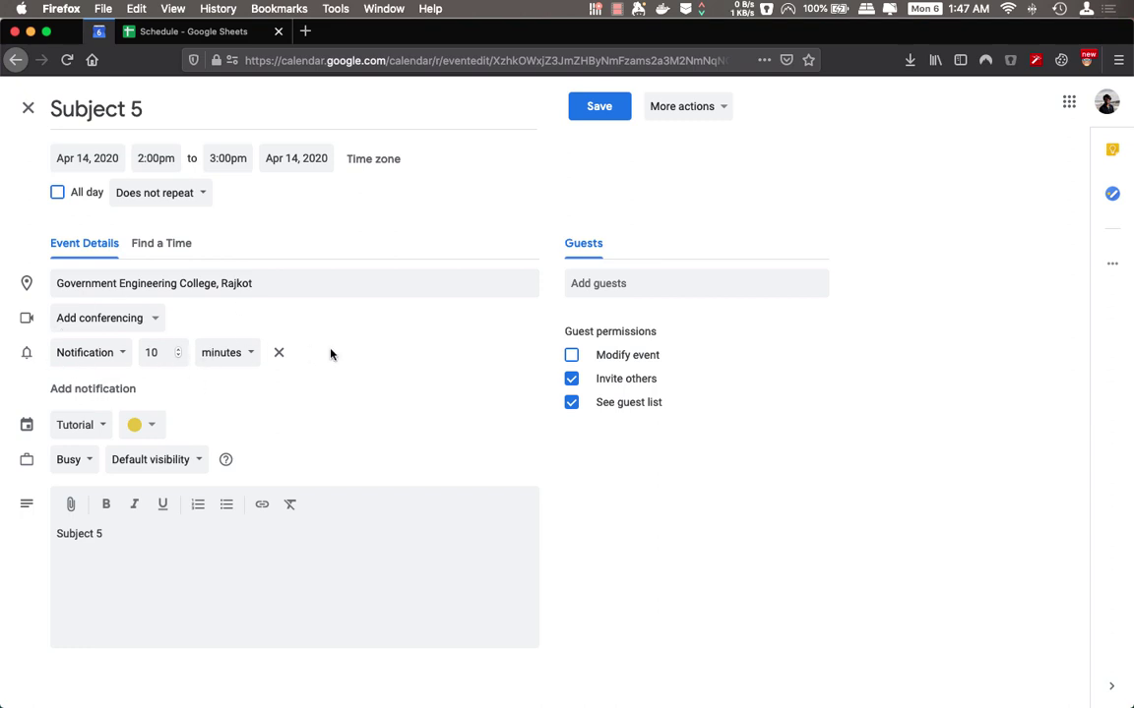
Compare the Subject 5 description in the sheet with the description text of the calendar event.
click(234, 39)
click(540, 222)
click(541, 289)
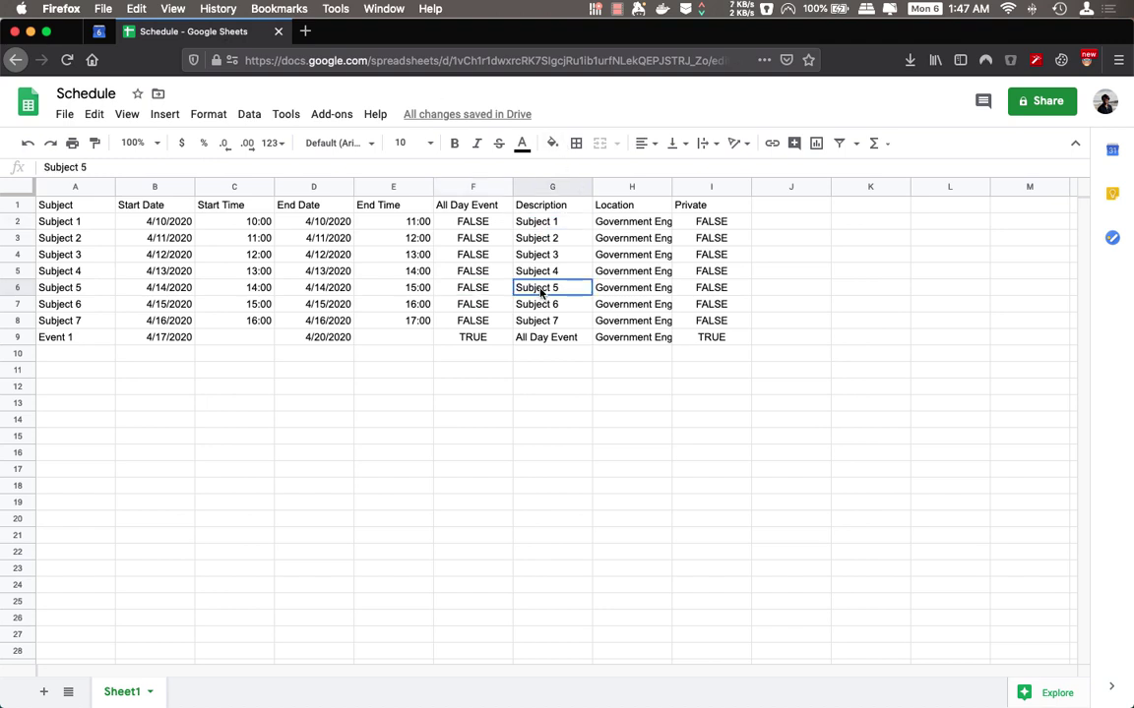
click(99, 31)
drag(103, 535, 56, 528)
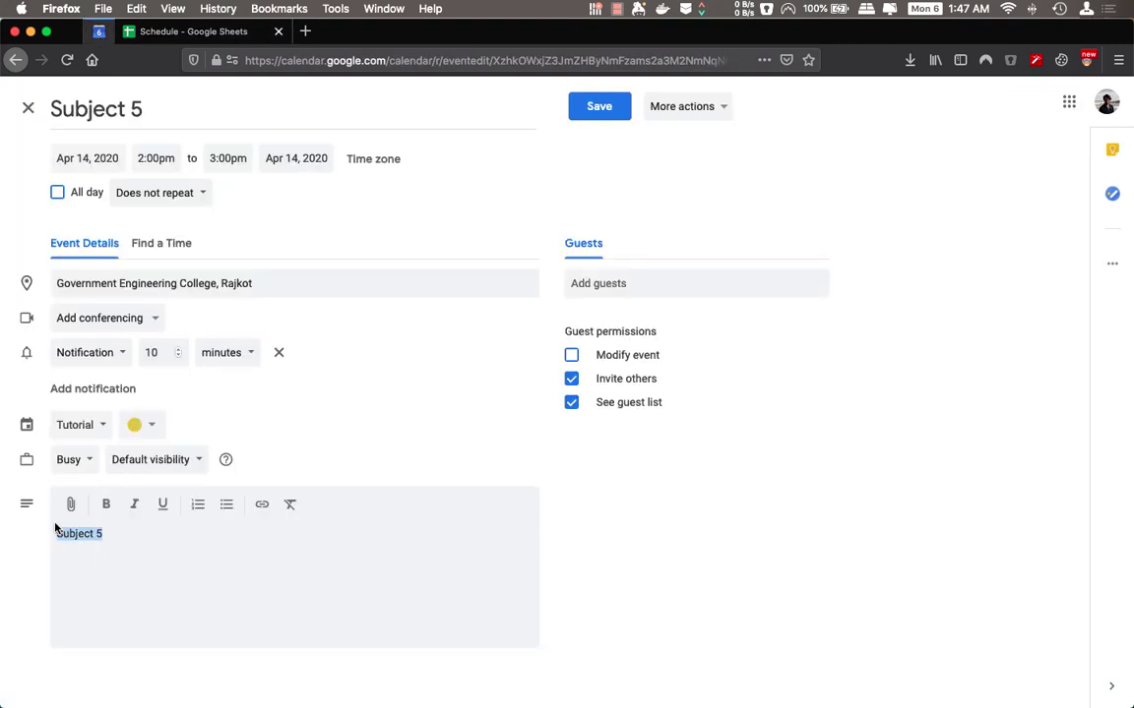
click(311, 436)
Check the full Location entry in the sheet against the Subject 5 event's location, and close the event without saving.
click(192, 31)
click(634, 221)
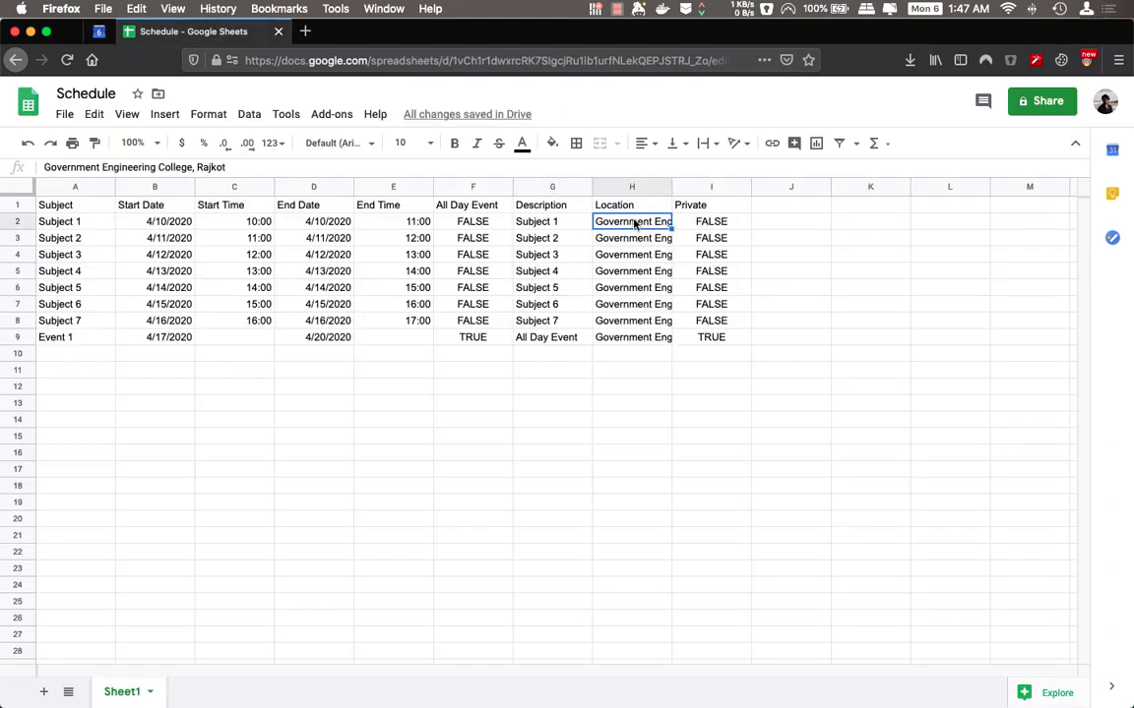
click(98, 32)
click(27, 108)
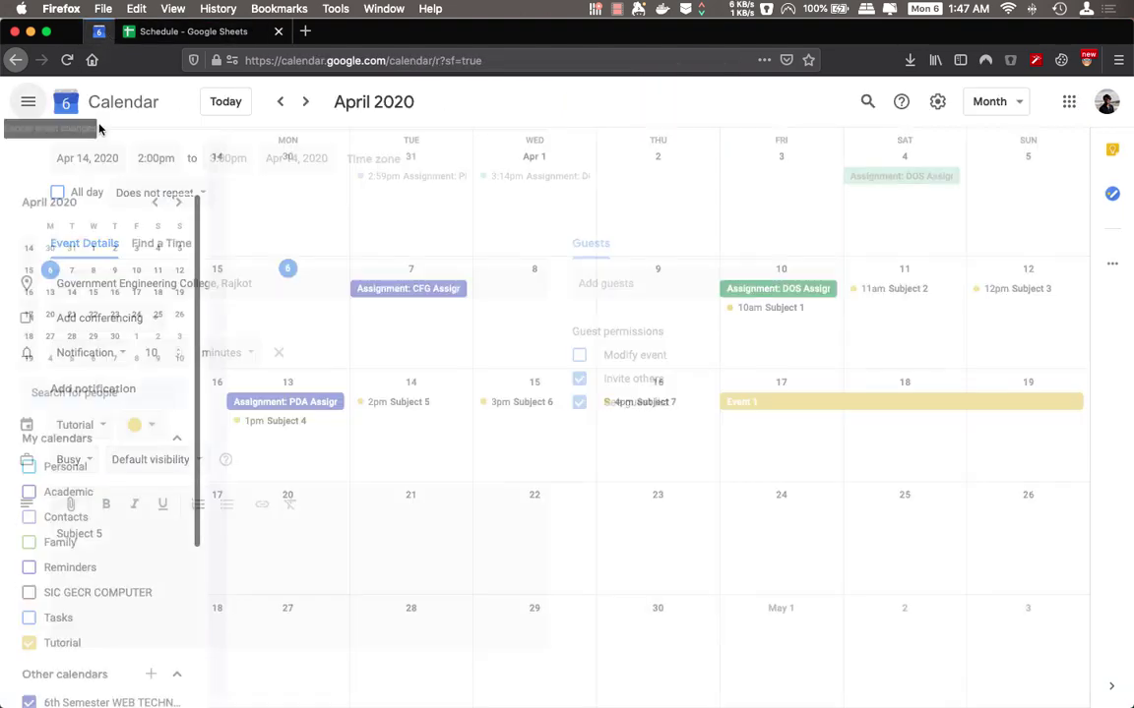
View the Subject 6 event on April 15 and its location in Google Maps, and close both the map and the event summary.
click(512, 402)
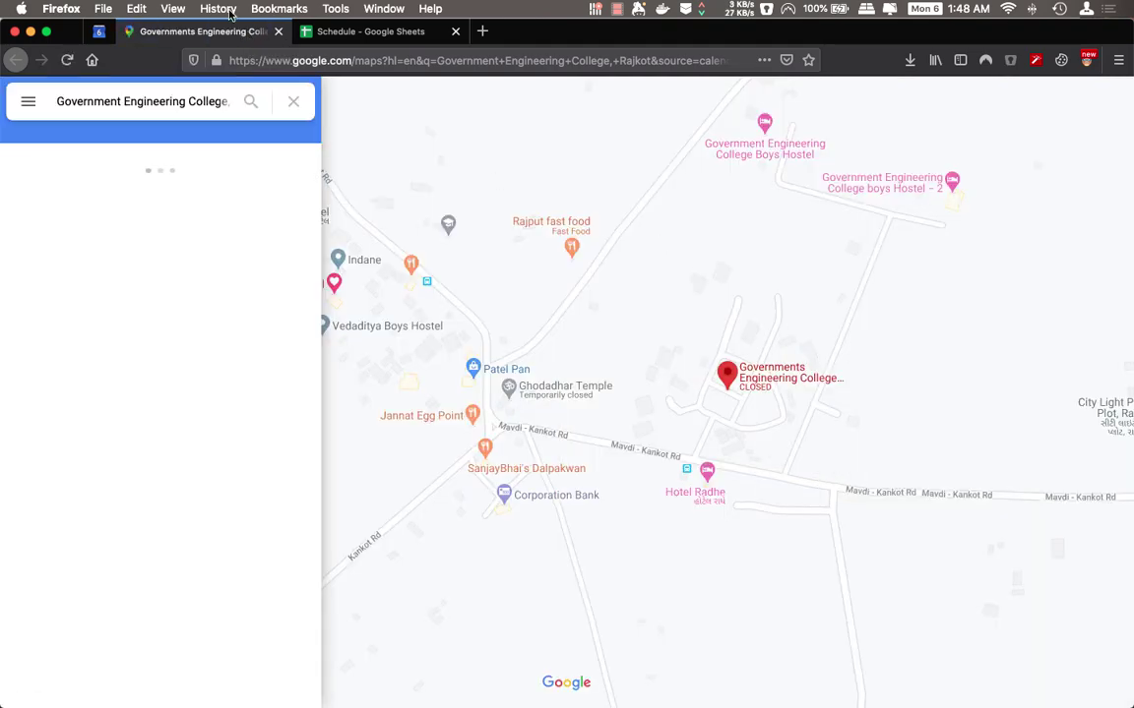
key(super+w)
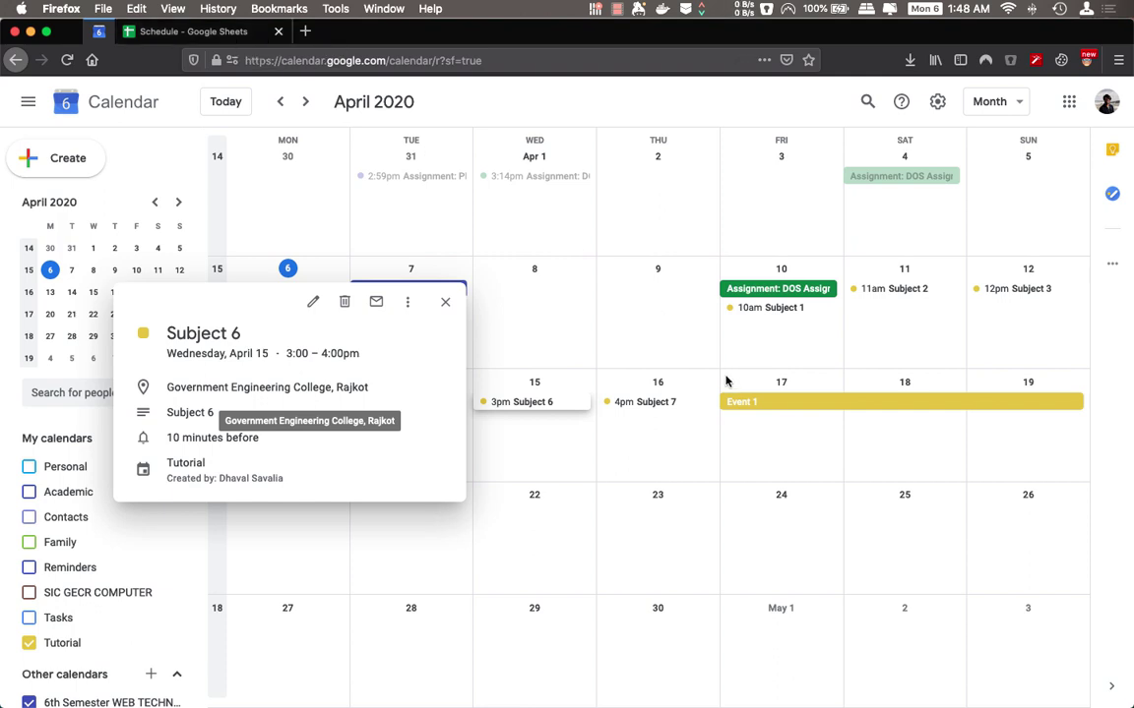
click(678, 339)
View the Event 1 summary, compare its date range with the End Date in the sheet, and close the summary.
click(779, 404)
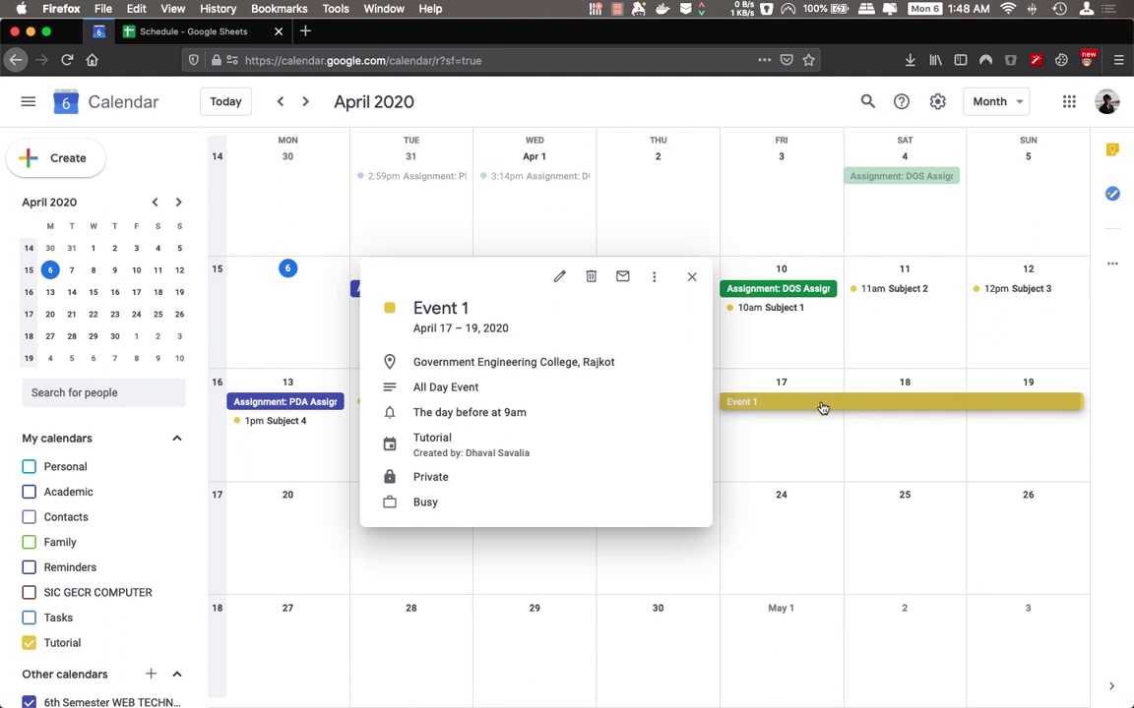
key(ctrl+Tab)
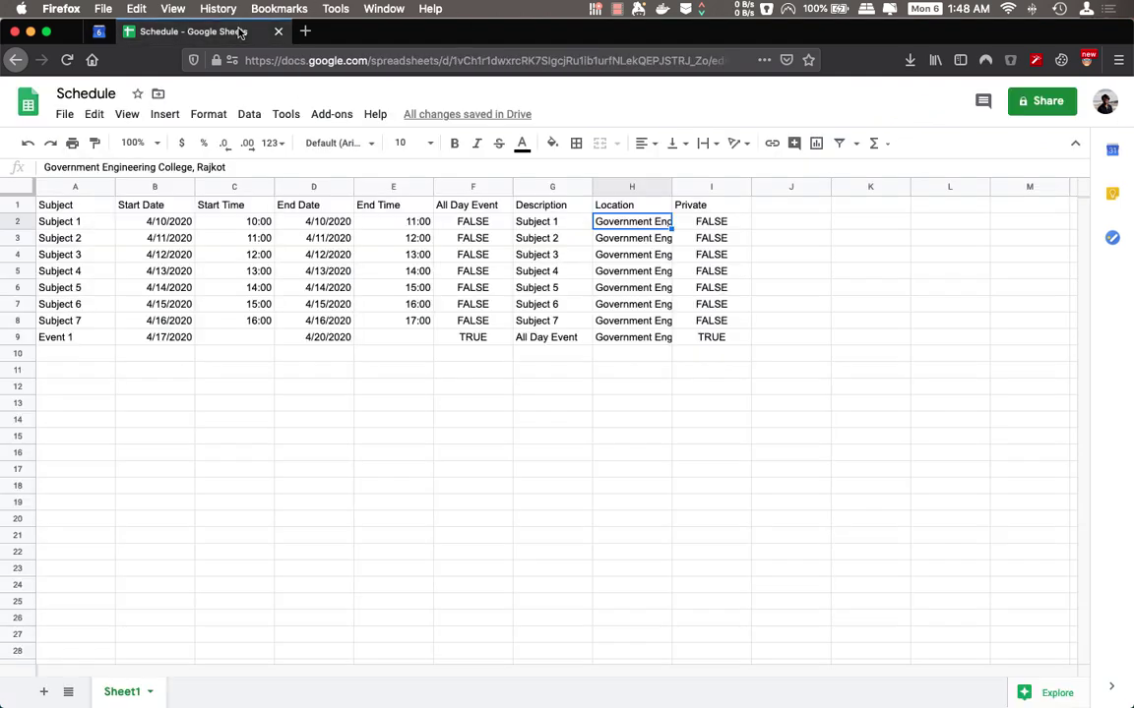
click(311, 336)
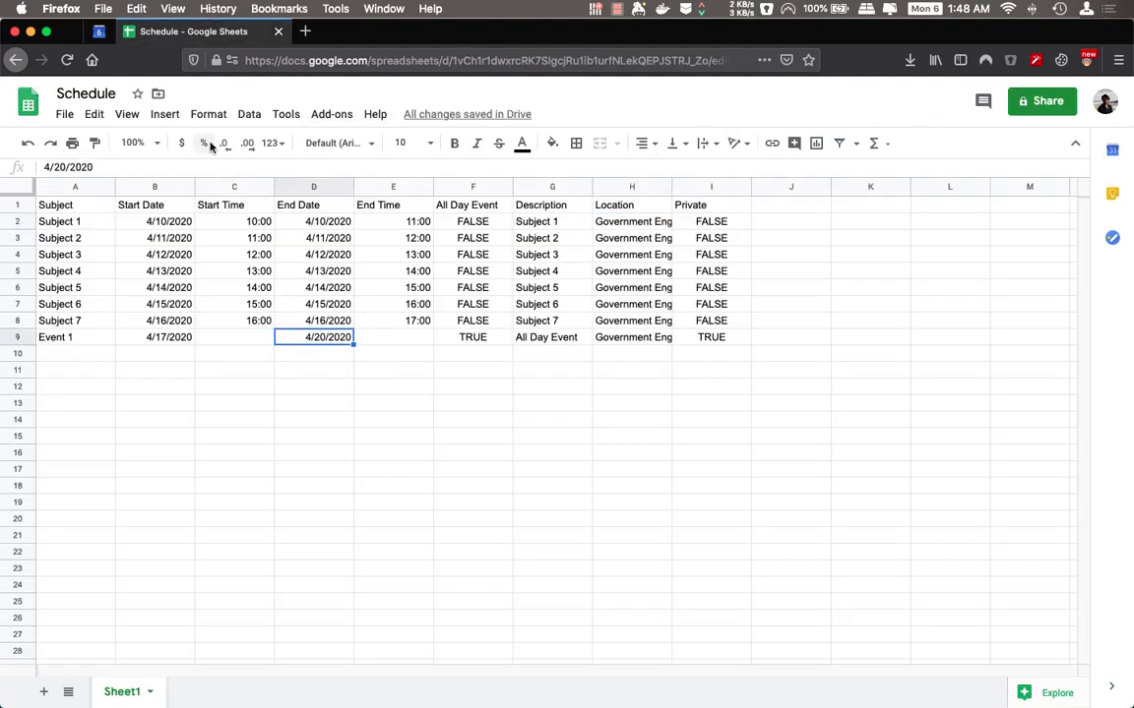
key(ctrl+Tab)
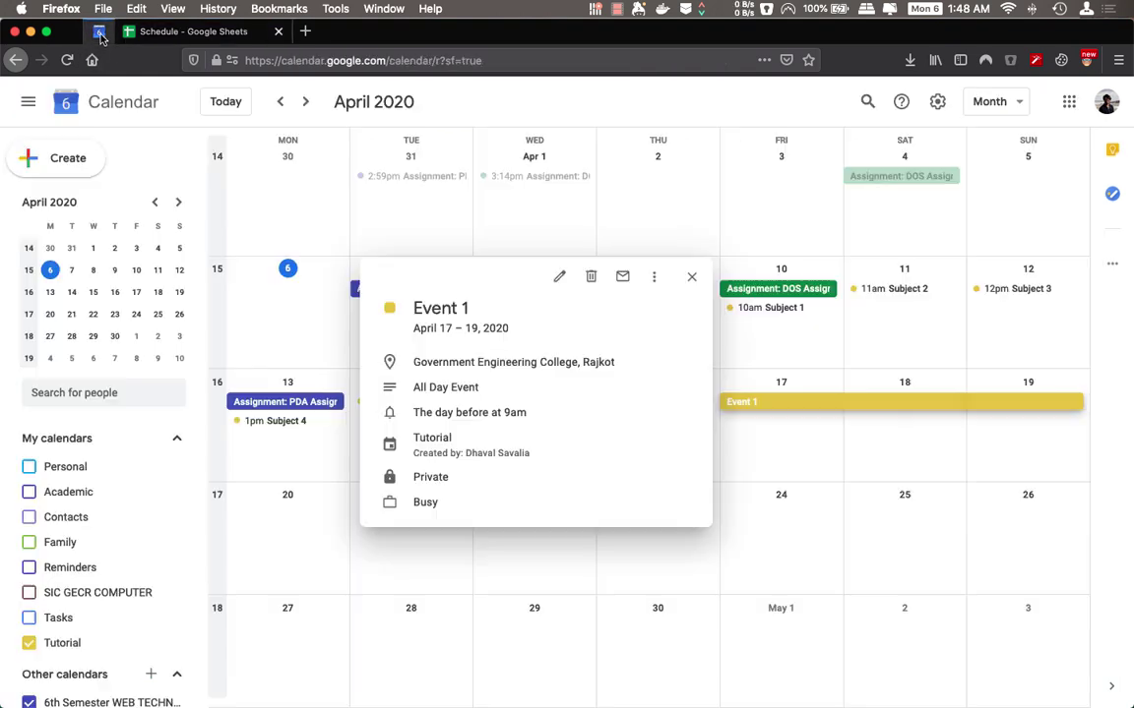
click(291, 514)
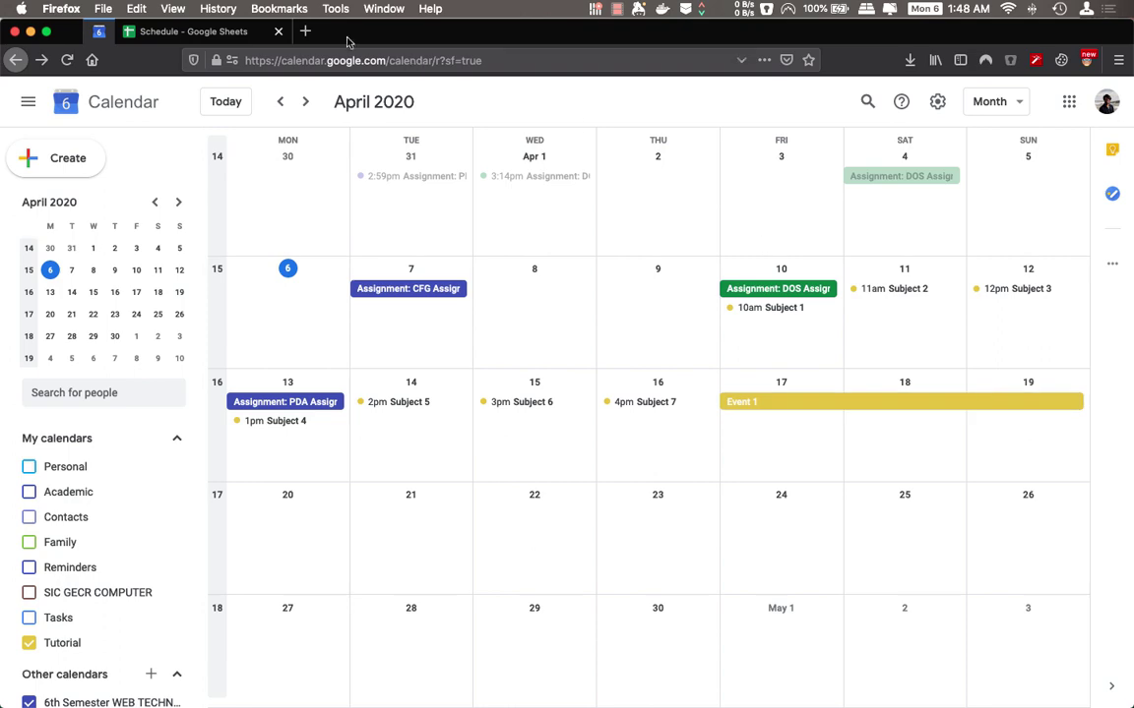
Compare Event 1's full details, including its description, with its row in the Schedule sheet, and return to the month view.
click(241, 33)
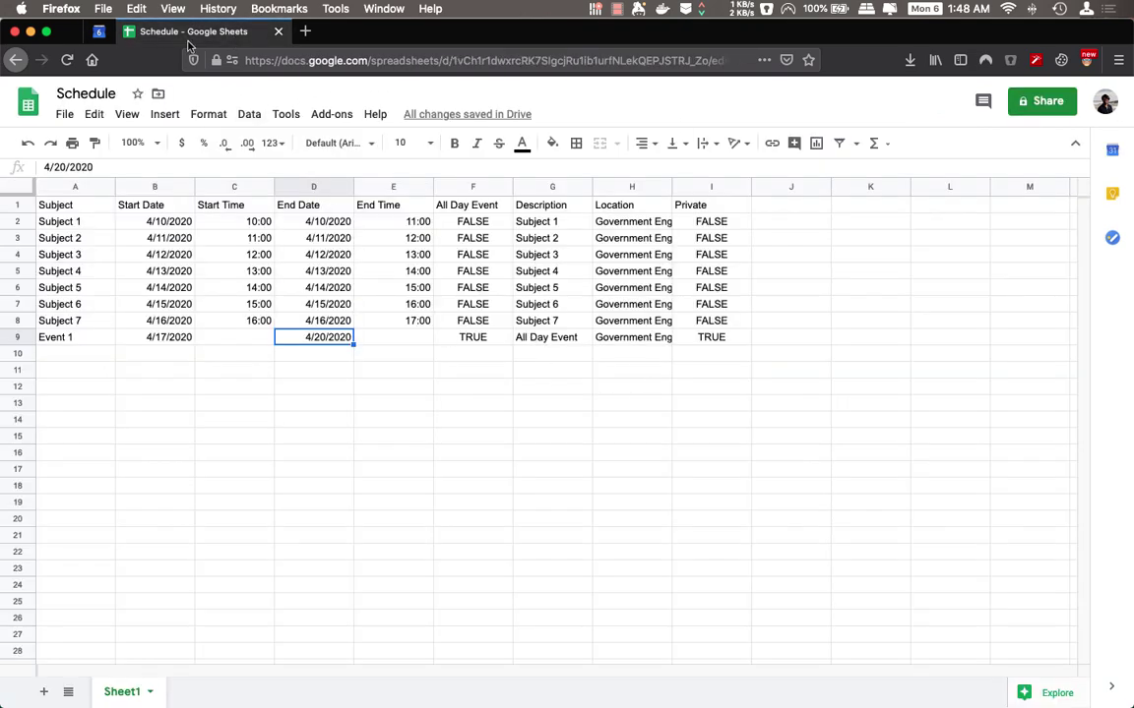
click(99, 32)
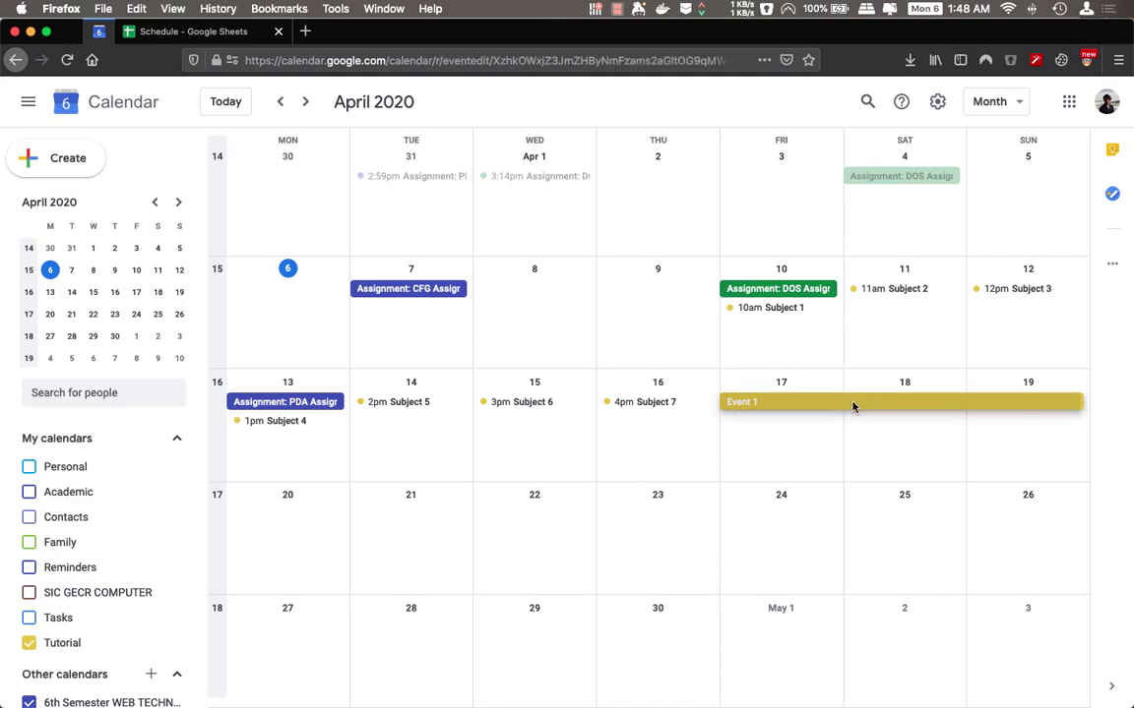
click(193, 32)
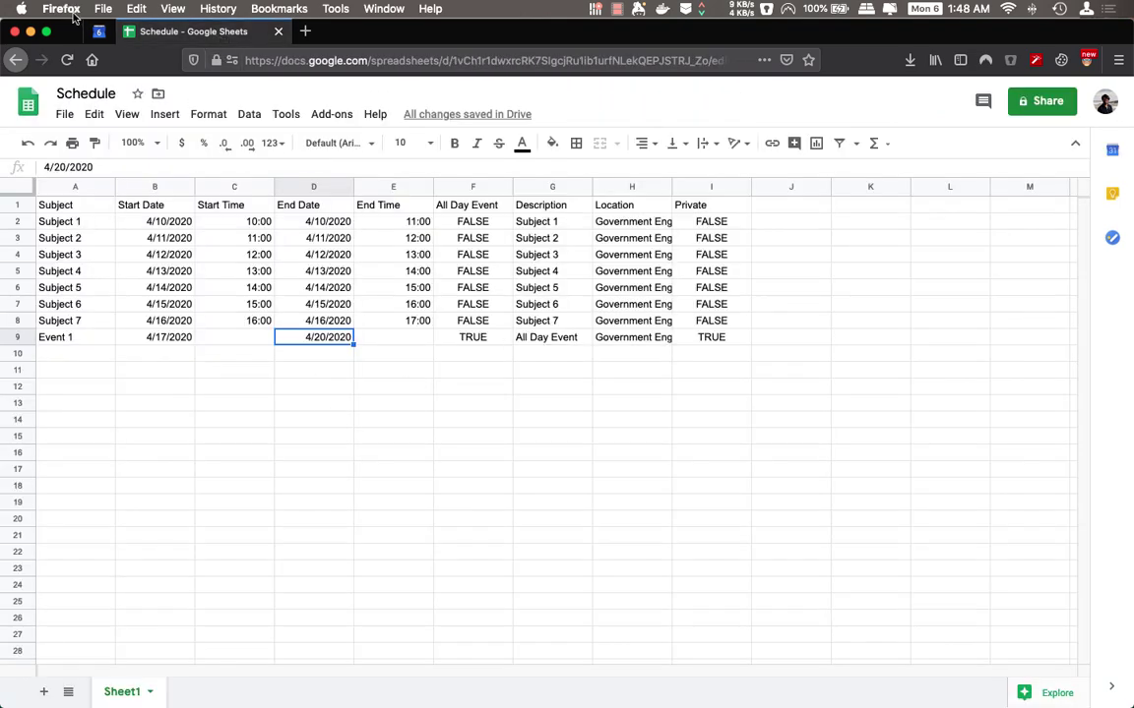
click(99, 32)
drag(140, 622, 68, 574)
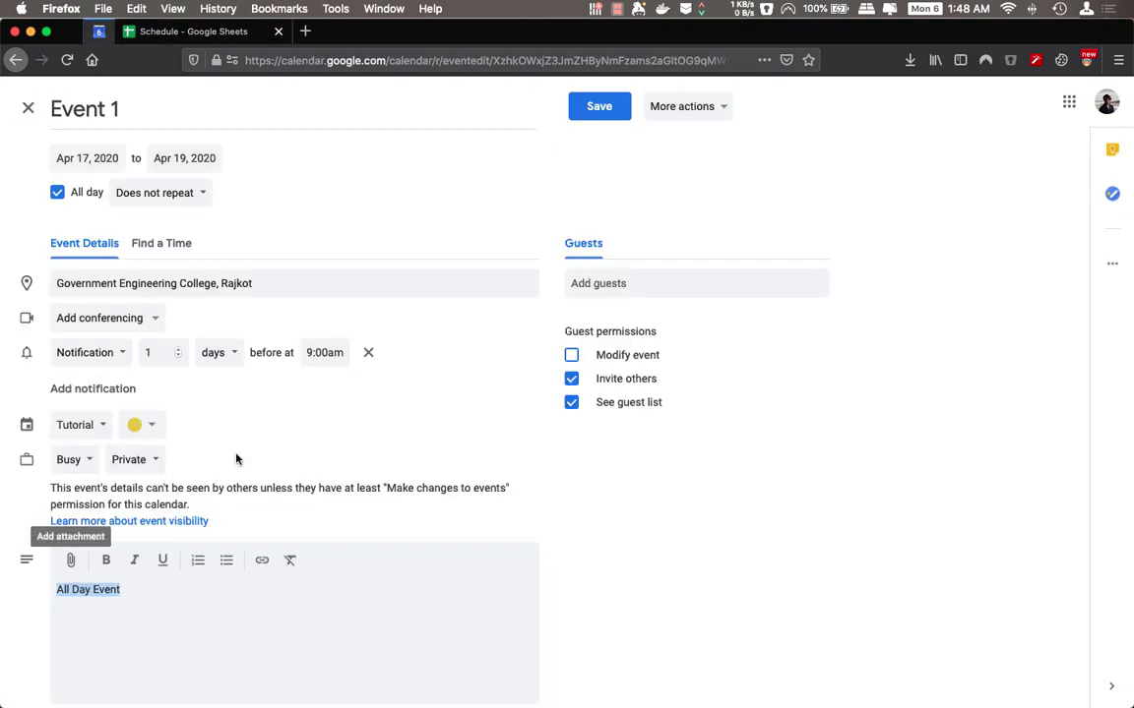
click(256, 430)
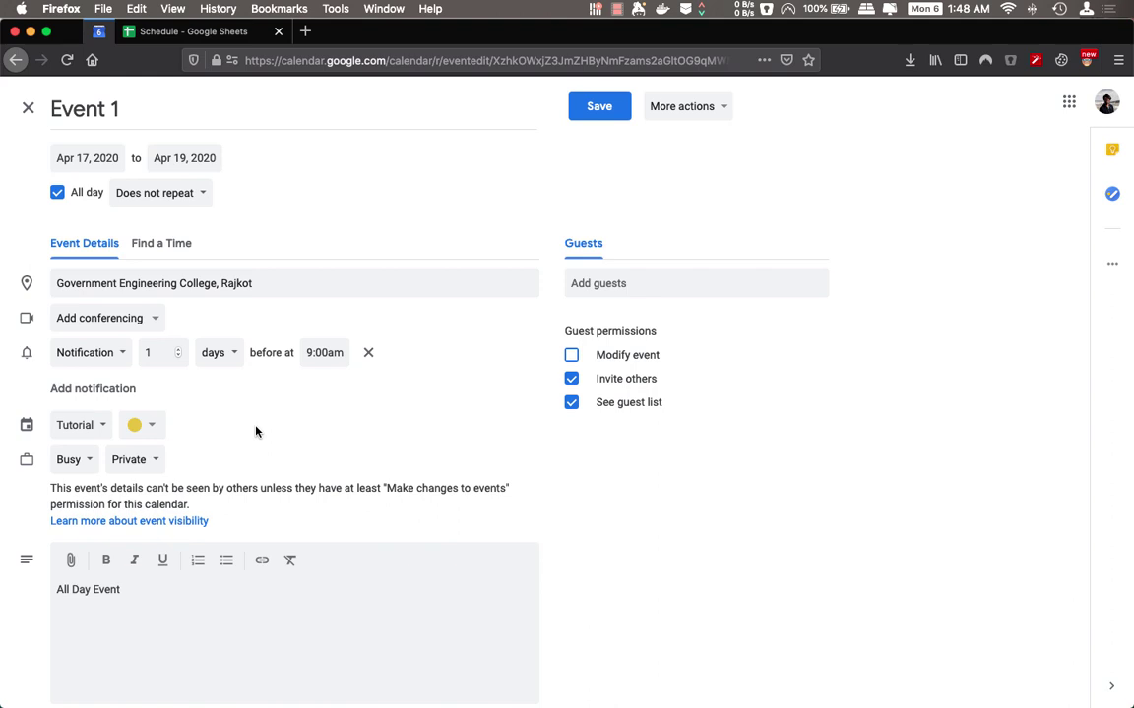
click(30, 109)
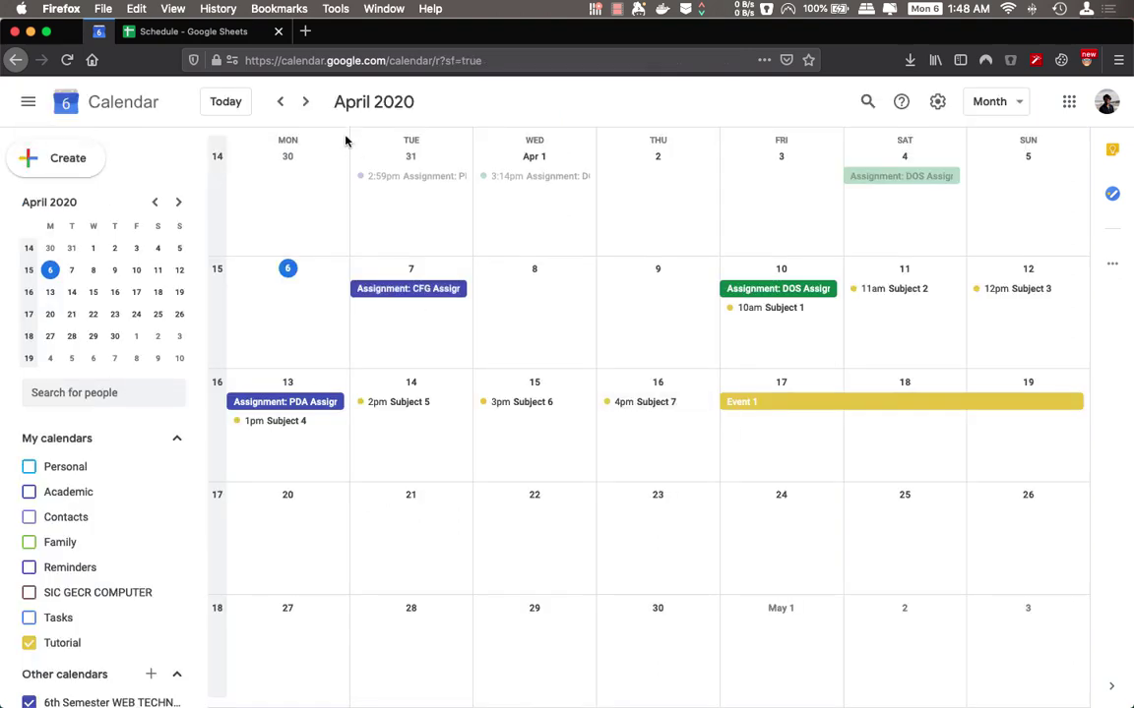